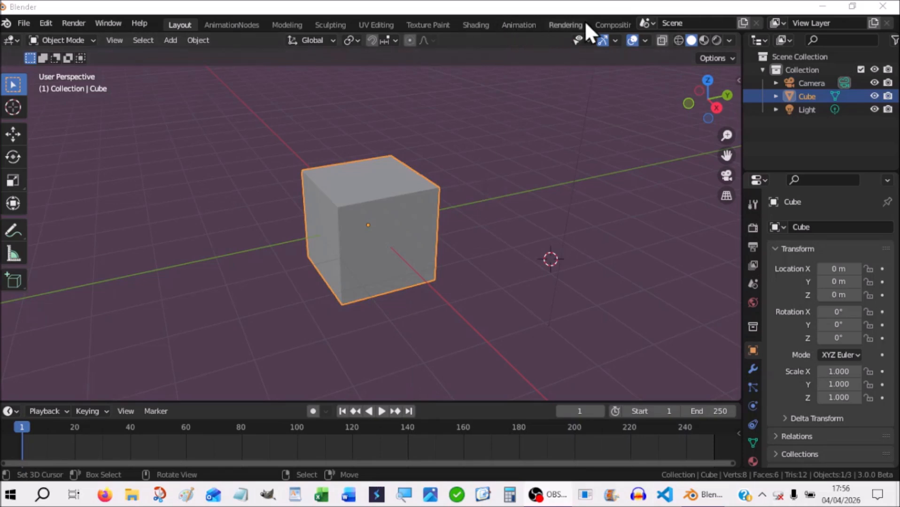
Open the Geometry Nodes workspace and examine the cube's edge, face and vertex data in the spreadsheet
{"action": "scroll", "coordinate": [490, 29], "scroll_direction": "down", "scroll_amount": 5}
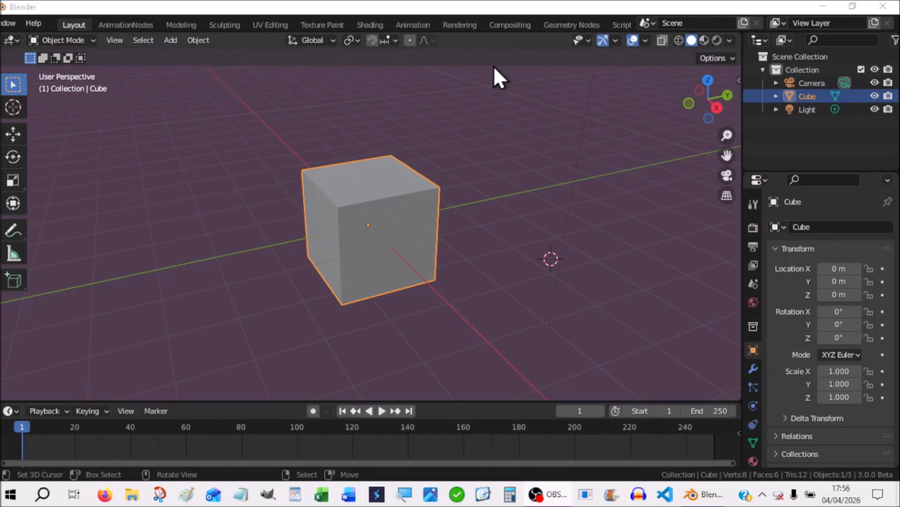
{"action": "left_click", "coordinate": [571, 24]}
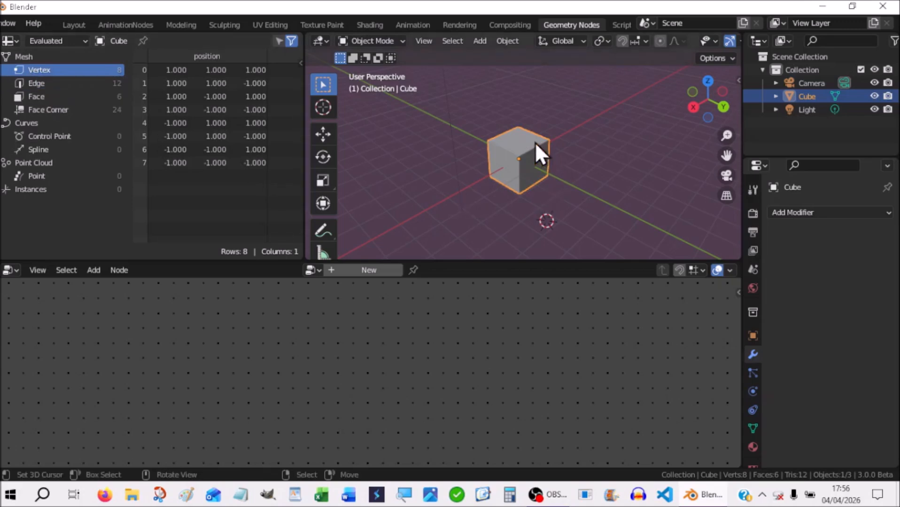
{"action": "left_click", "coordinate": [34, 83]}
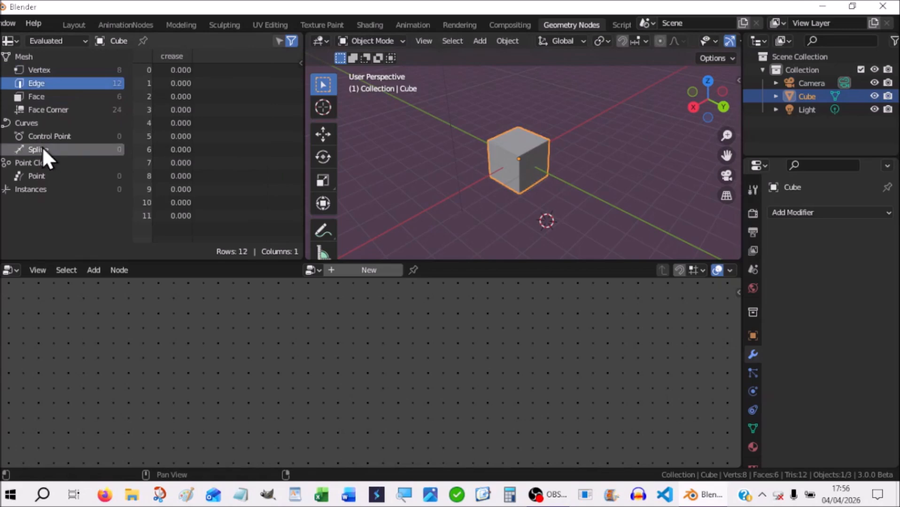
{"action": "left_click", "coordinate": [36, 98]}
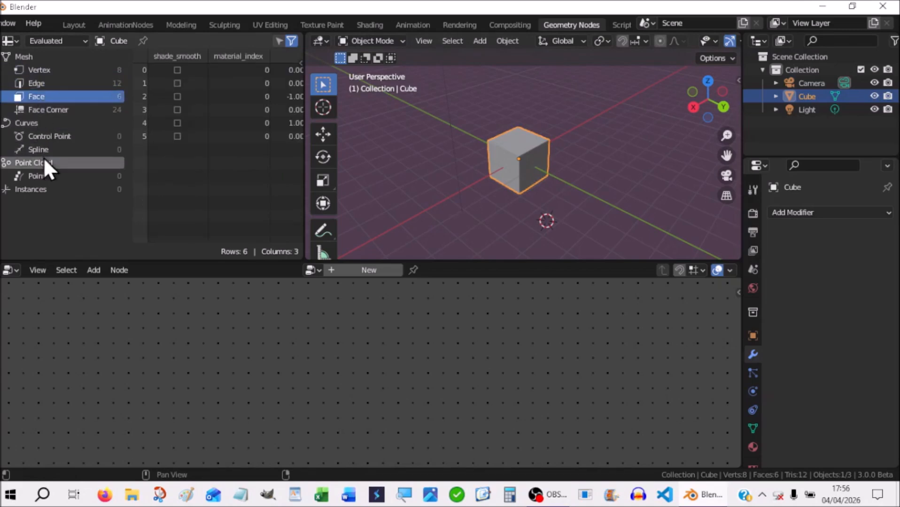
{"action": "left_click_drag", "start_coordinate": [302, 131], "coordinate": [397, 135]}
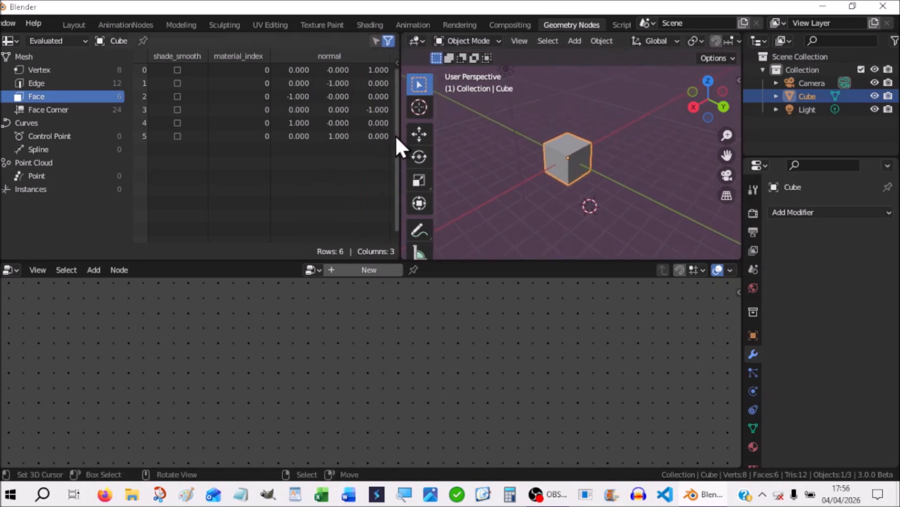
{"action": "left_click", "coordinate": [37, 69]}
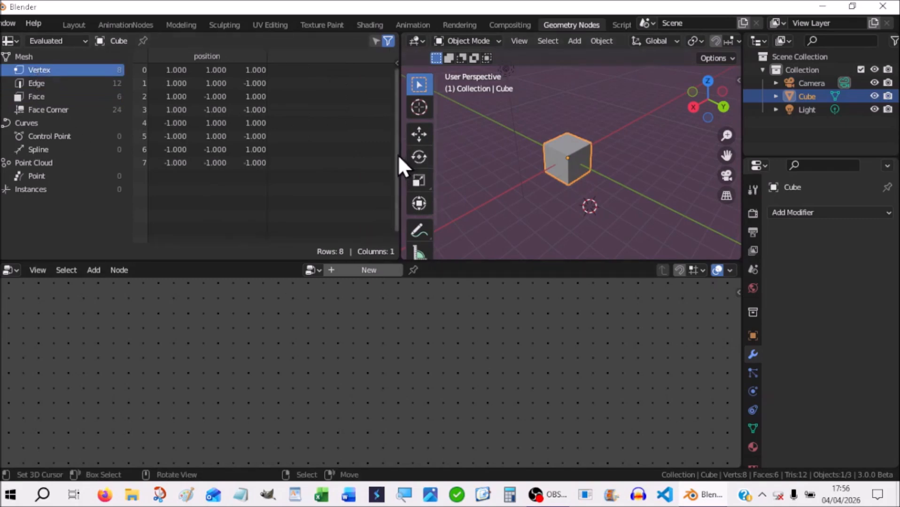
{"action": "left_click_drag", "start_coordinate": [399, 162], "coordinate": [321, 159]}
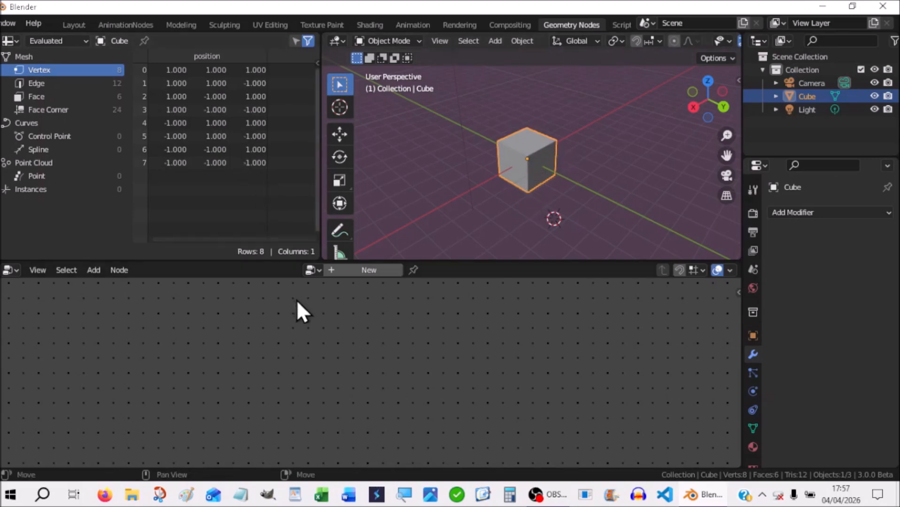
Create a new geometry node tree for the cube and spread the Group Input and Group Output nodes apart
{"action": "left_click", "coordinate": [369, 270]}
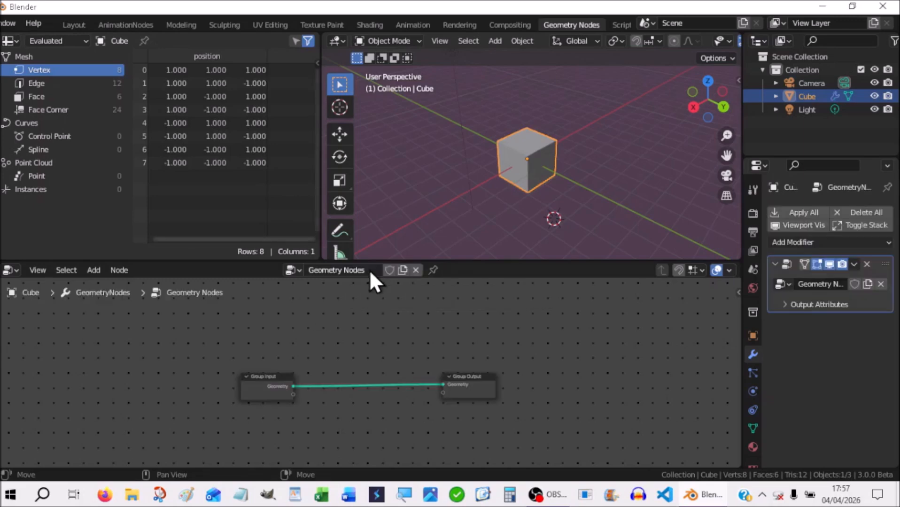
{"action": "left_click_drag", "start_coordinate": [273, 386], "coordinate": [186, 354]}
{"action": "left_click_drag", "start_coordinate": [482, 376], "coordinate": [583, 342]}
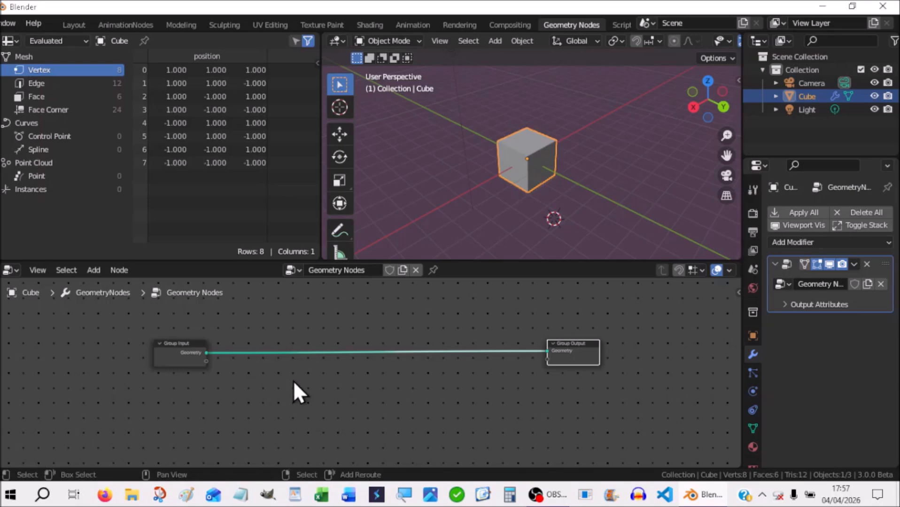
{"action": "key", "text": "shift+a"}
{"action": "mouse_move", "coordinate": [293, 380]}
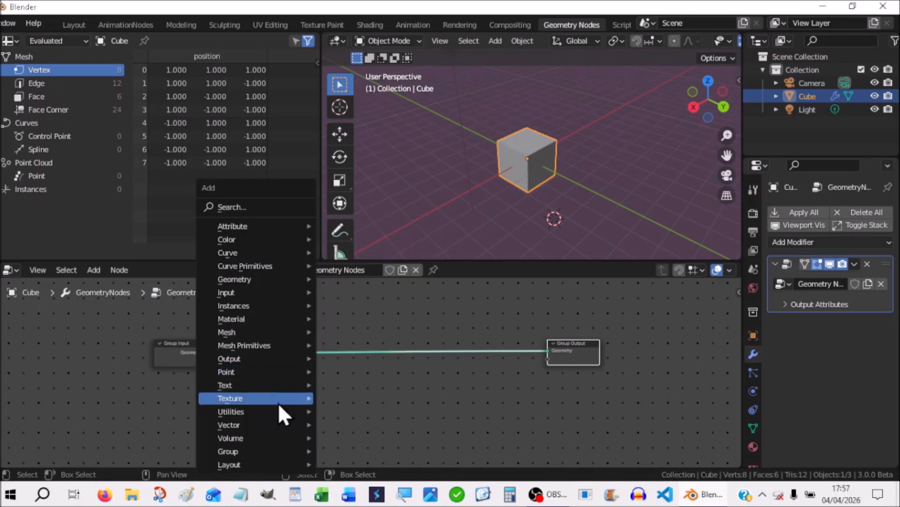
{"action": "mouse_move", "coordinate": [268, 413]}
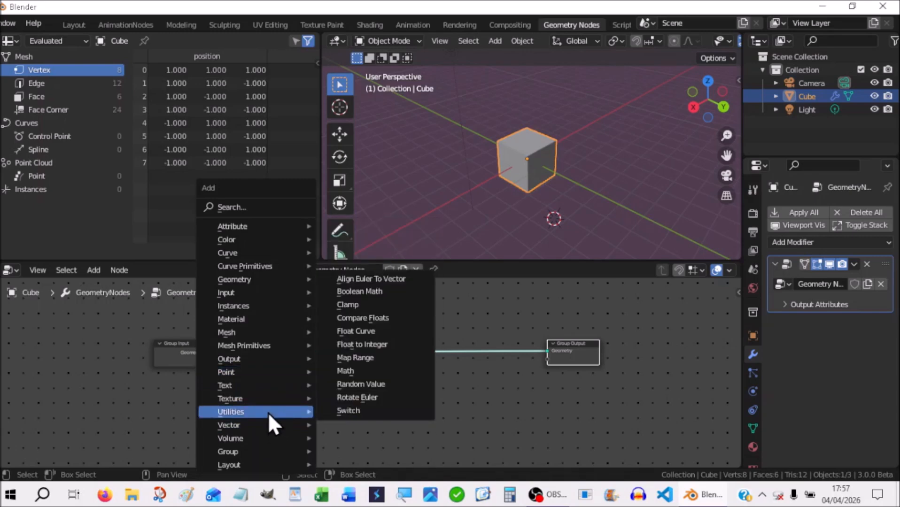
{"action": "mouse_move", "coordinate": [270, 440]}
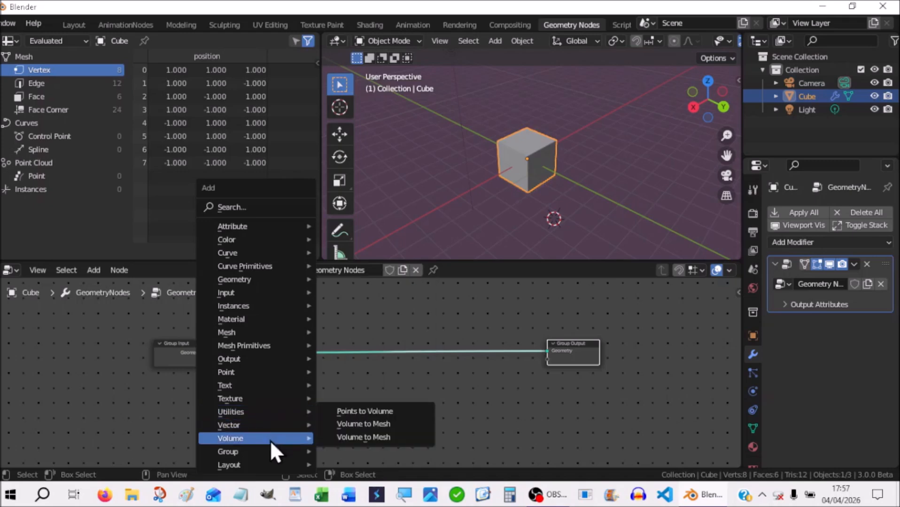
{"action": "left_click", "coordinate": [234, 208]}
{"action": "type", "text": "v"}
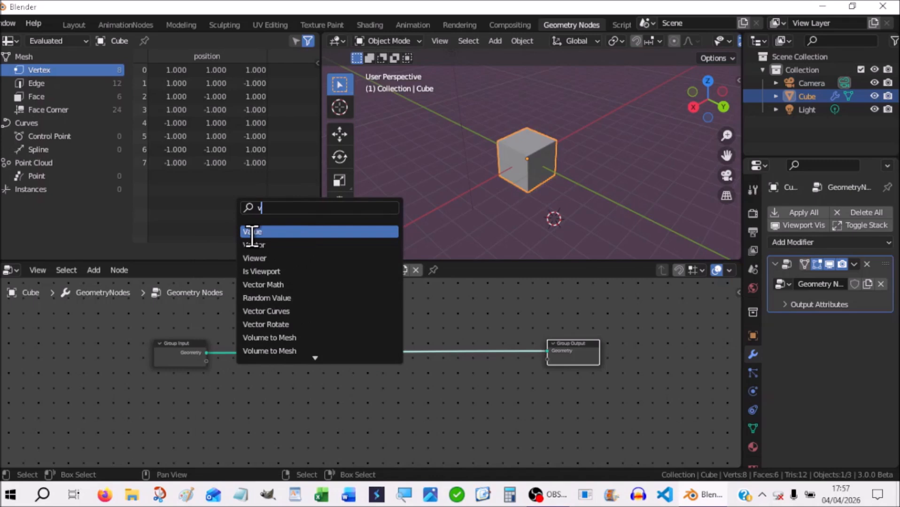
{"action": "type", "text": "iewer"}
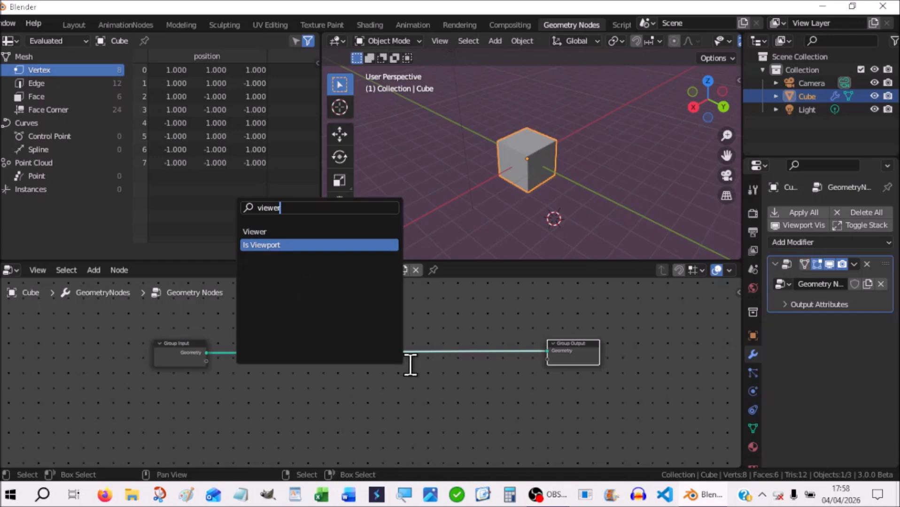
{"action": "left_click", "coordinate": [478, 448]}
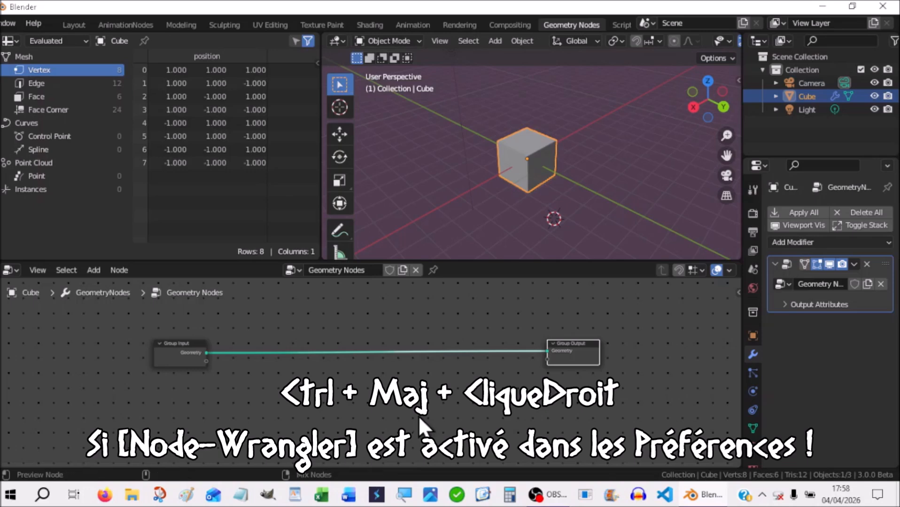
Attach a Viewer node to the Group Input's Geometry output and place it below the main link
{"action": "right_click", "coordinate": [177, 347], "text": "ctrl+shift"}
{"action": "left_click_drag", "start_coordinate": [251, 351], "coordinate": [356, 378]}
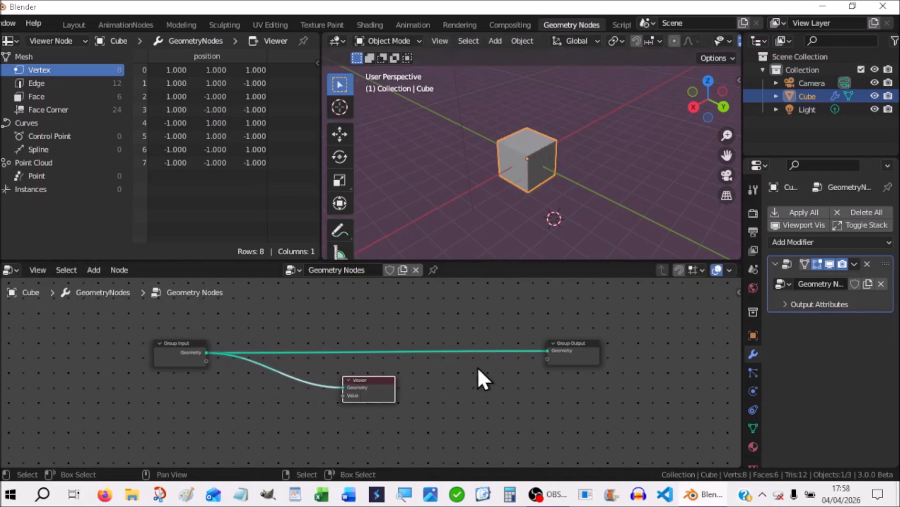
{"action": "scroll", "coordinate": [489, 375], "scroll_direction": "up", "scroll_amount": 3}
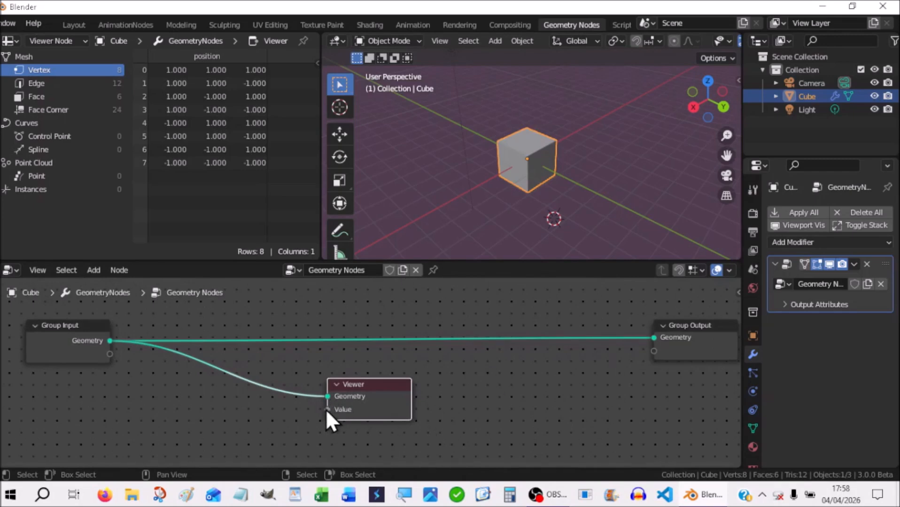
Add an Index node and place it below Group Input, beside the Viewer node
{"action": "mouse_move", "coordinate": [327, 412]}
{"action": "left_click", "coordinate": [221, 410]}
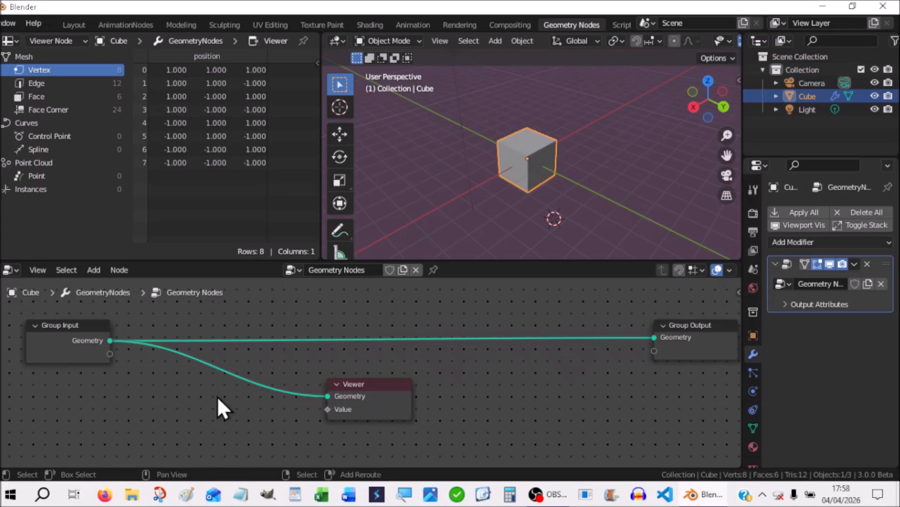
{"action": "key", "text": "shift+a"}
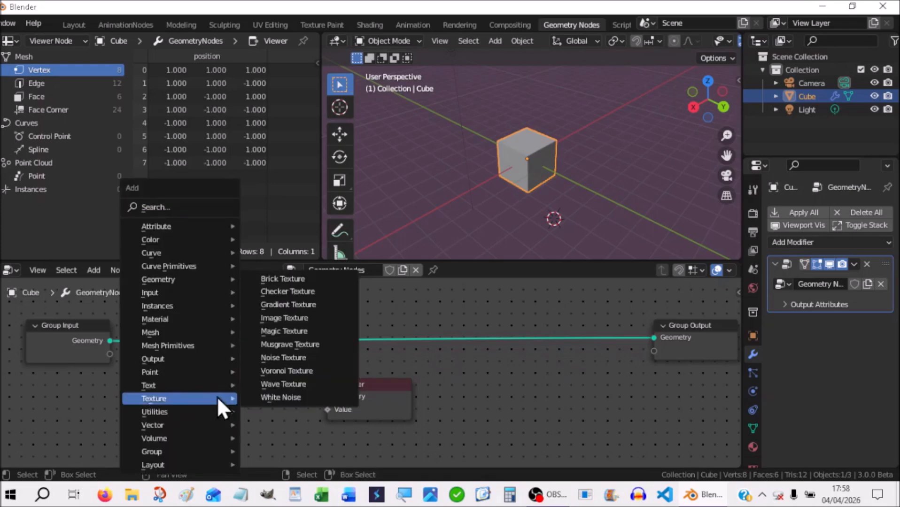
{"action": "mouse_move", "coordinate": [189, 299]}
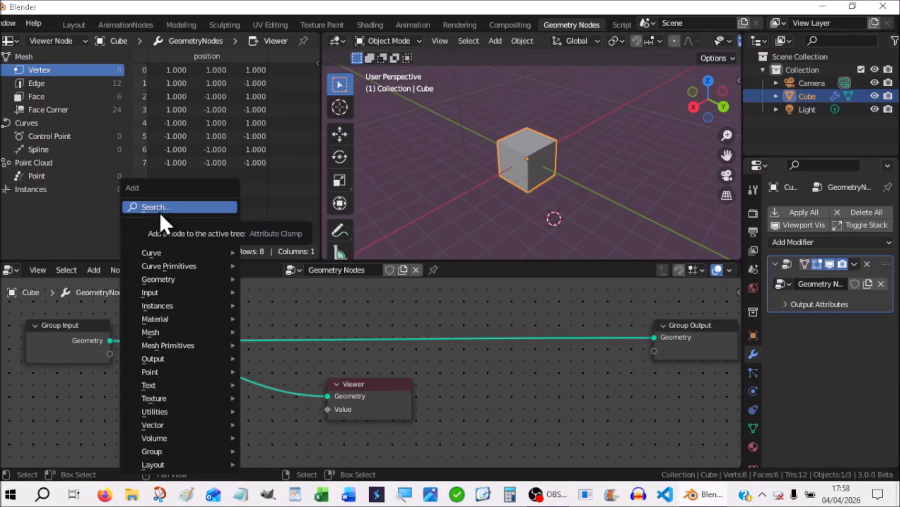
{"action": "mouse_move", "coordinate": [167, 289]}
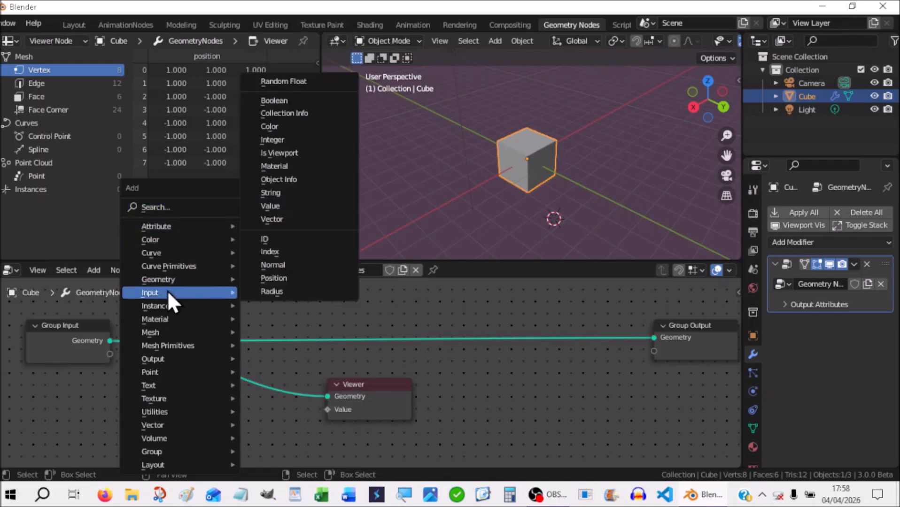
{"action": "left_click", "coordinate": [161, 206]}
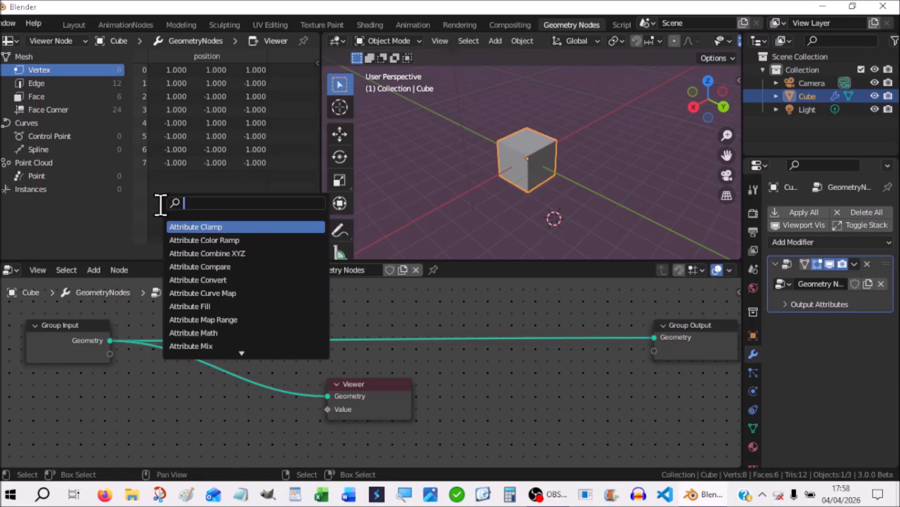
{"action": "type", "text": "inc"}
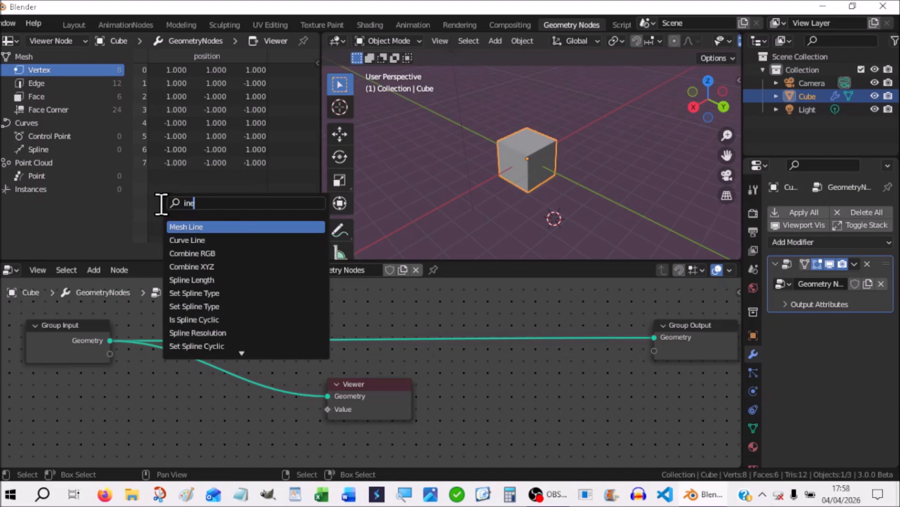
{"action": "key", "text": "BackSpace"}
{"action": "type", "text": "dex"}
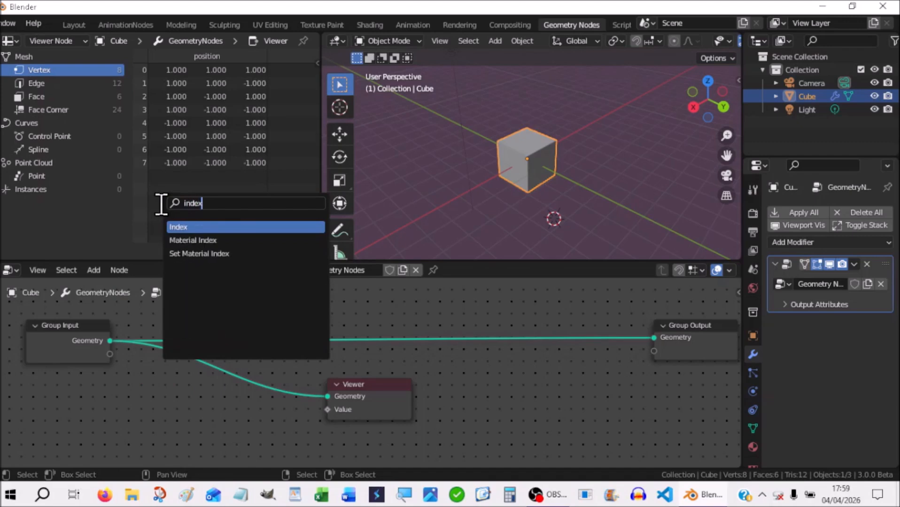
{"action": "left_click", "coordinate": [179, 229]}
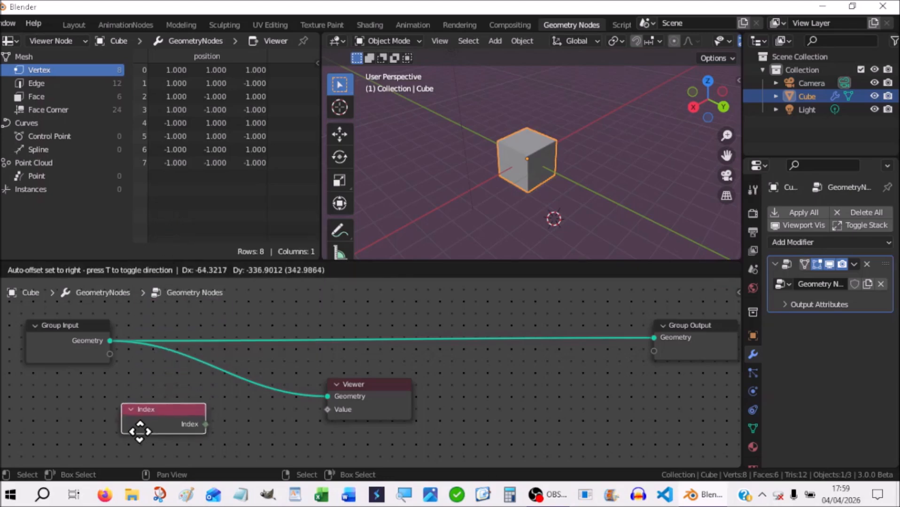
{"action": "left_click", "coordinate": [138, 429]}
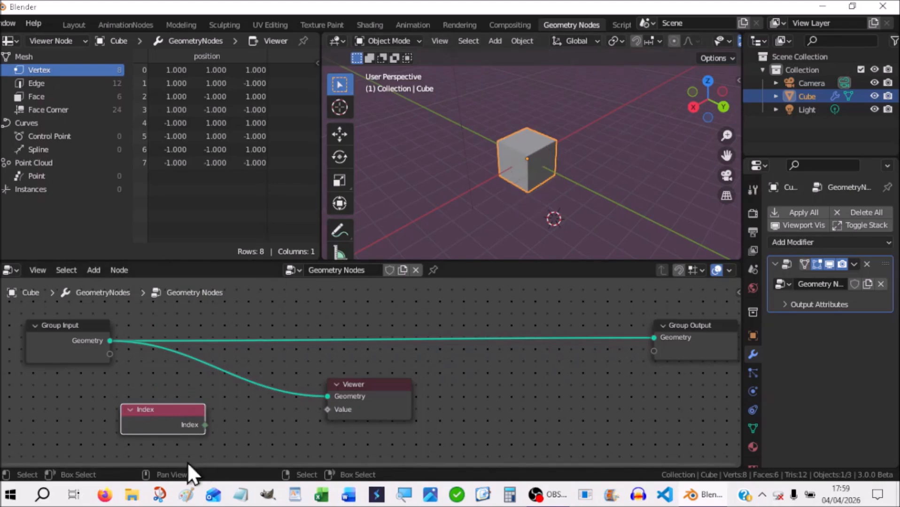
Connect the Index output to the Viewer's Value input and widen the spreadsheet to view the index column
{"action": "left_click_drag", "start_coordinate": [205, 424], "coordinate": [327, 414]}
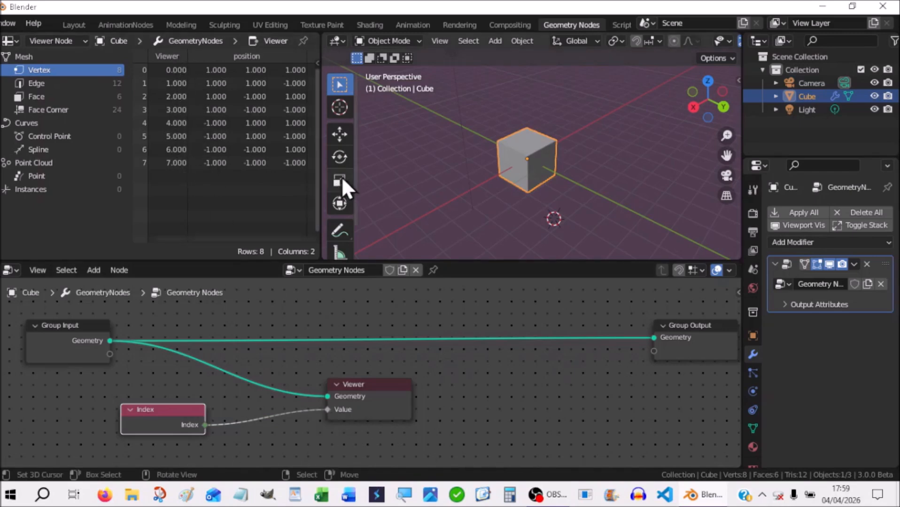
{"action": "left_click_drag", "start_coordinate": [320, 175], "coordinate": [380, 175]}
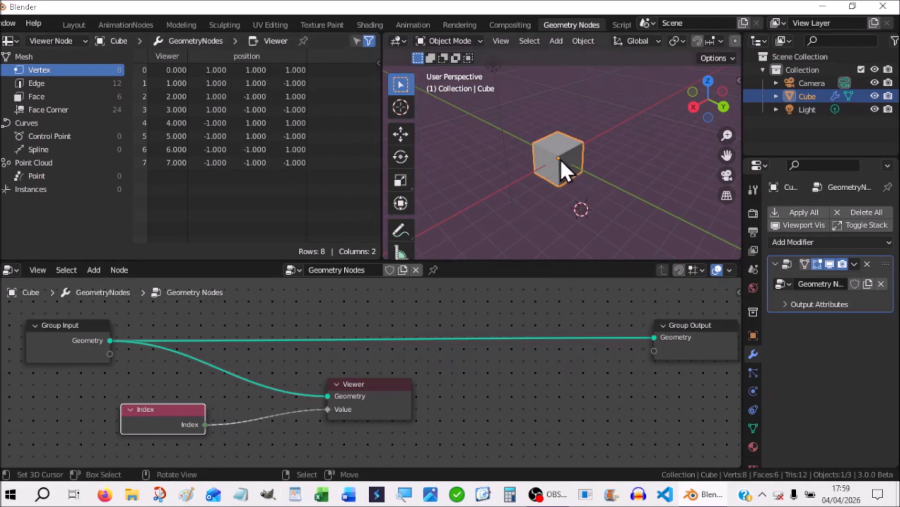
{"action": "scroll", "coordinate": [566, 184], "scroll_direction": "up", "scroll_amount": 4}
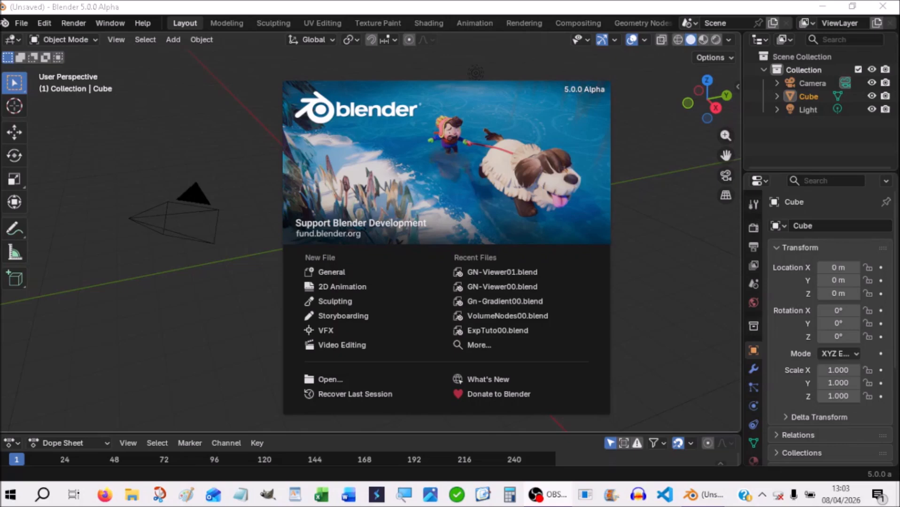
In Blender 5.0, open the Geometry Nodes workspace and create a new node tree for the cube
{"action": "left_click", "coordinate": [185, 337]}
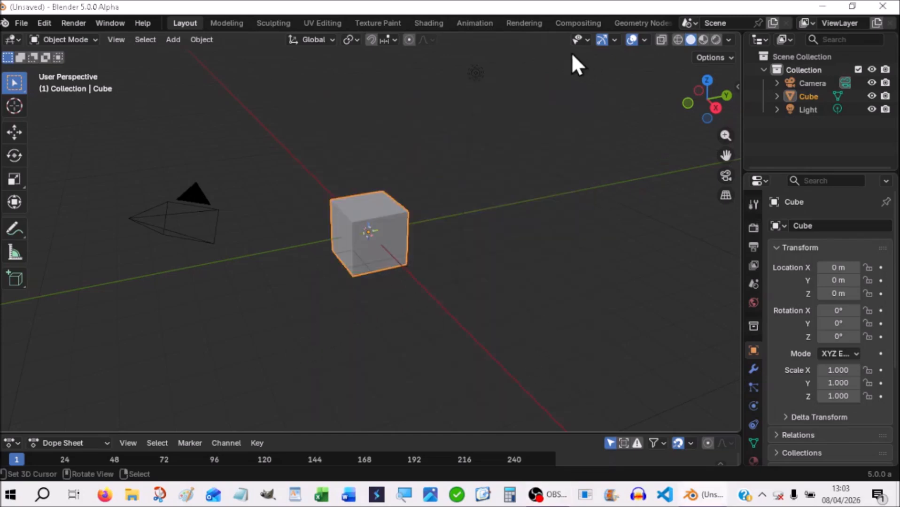
{"action": "left_click", "coordinate": [641, 22]}
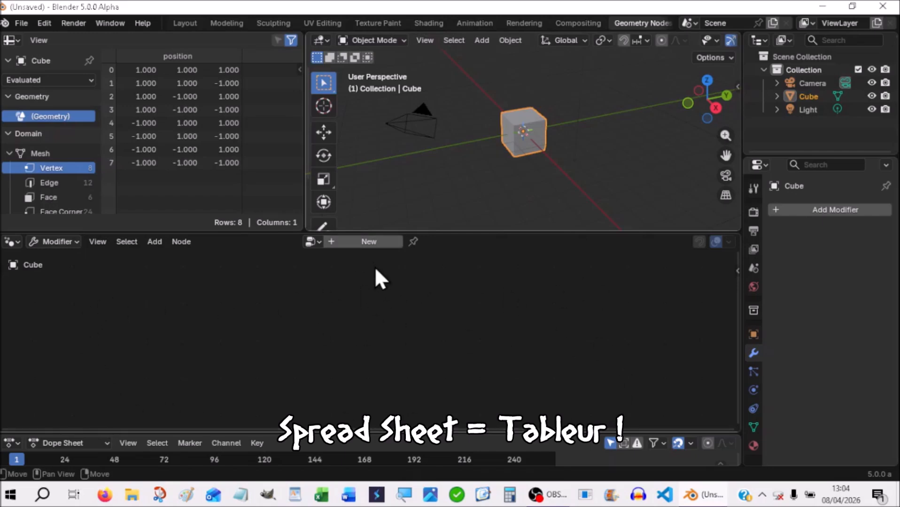
{"action": "left_click", "coordinate": [365, 241]}
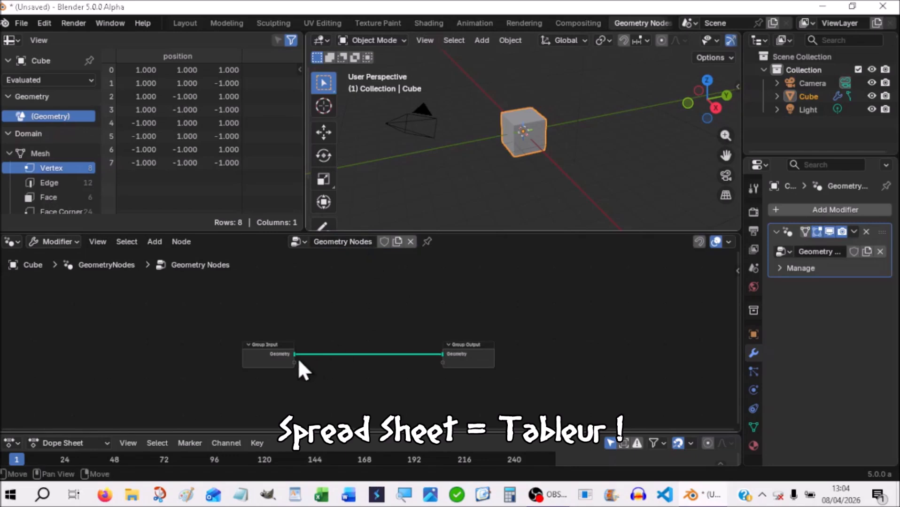
Move the Group Input and Group Output nodes apart and higher to free space in the node editor
{"action": "left_click_drag", "start_coordinate": [275, 346], "coordinate": [241, 325]}
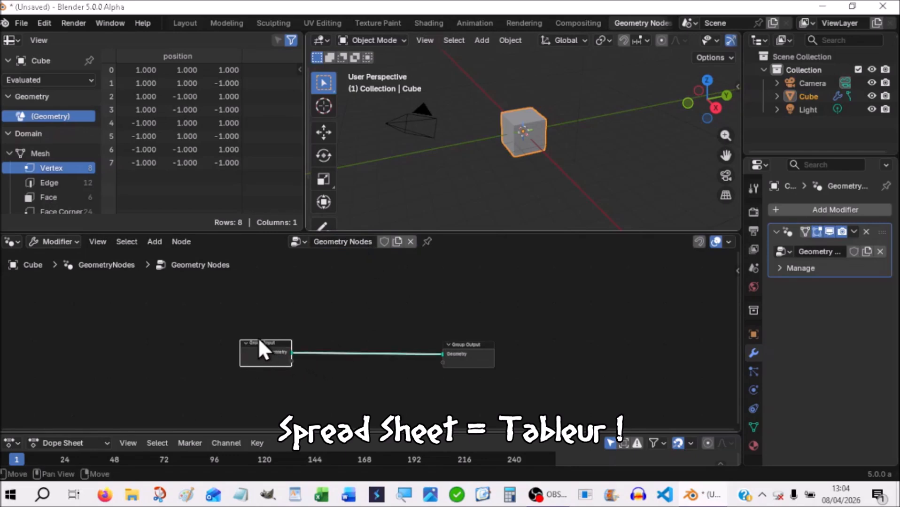
{"action": "left_click", "coordinate": [357, 342]}
{"action": "left_click_drag", "start_coordinate": [469, 340], "coordinate": [552, 310]}
{"action": "left_click_drag", "start_coordinate": [476, 355], "coordinate": [517, 299]}
{"action": "left_click", "coordinate": [276, 357]}
{"action": "left_click_drag", "start_coordinate": [275, 354], "coordinate": [227, 295]}
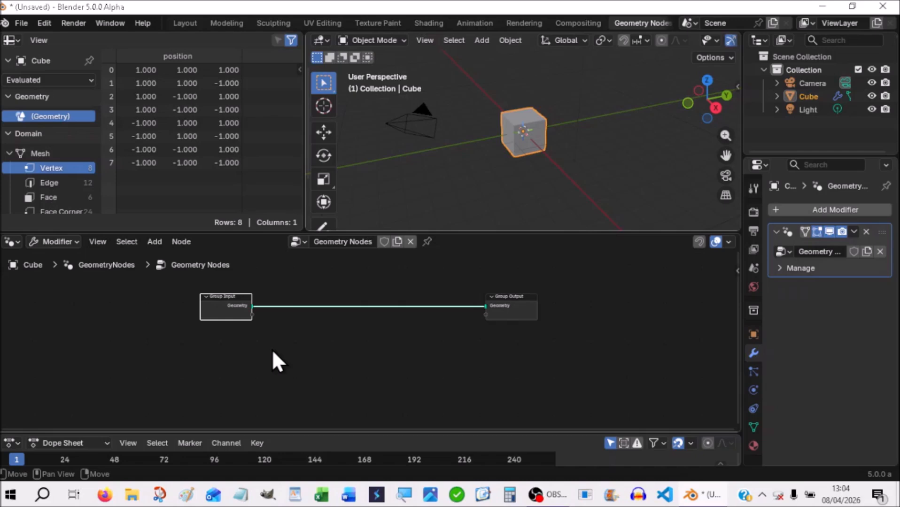
Attach a Viewer node to the Group Input's Geometry output in the new node tree
{"action": "left_click", "coordinate": [235, 300], "text": "ctrl+shift"}
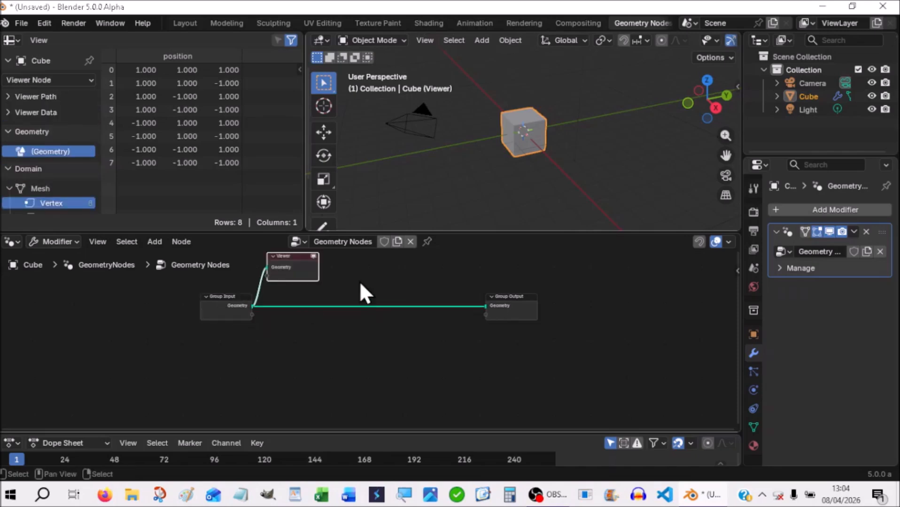
Move the Viewer node below the link between the Group Input and Group Output nodes
{"action": "left_click_drag", "start_coordinate": [300, 256], "coordinate": [397, 342]}
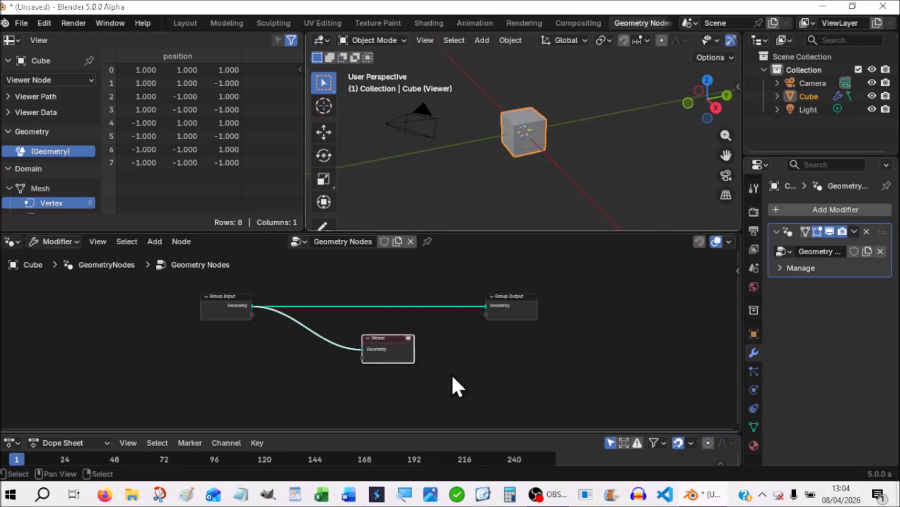
{"action": "scroll", "coordinate": [452, 374], "scroll_direction": "up", "scroll_amount": 2}
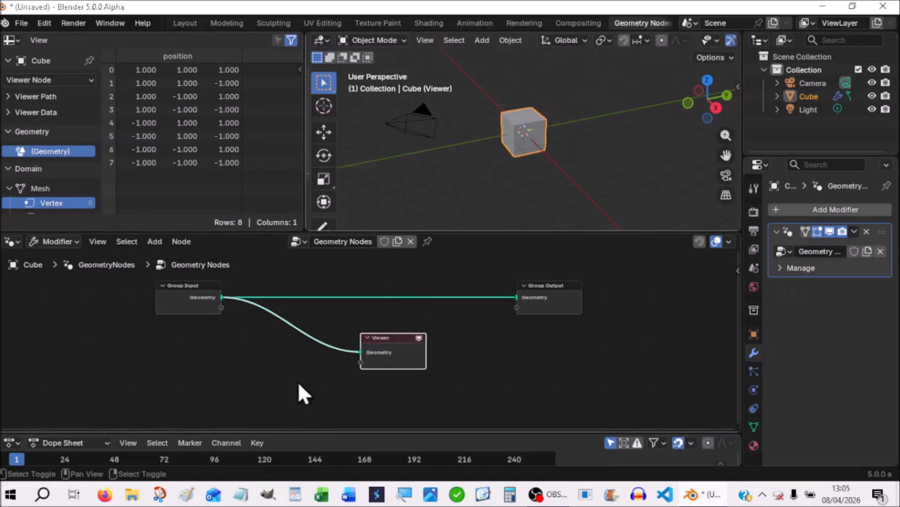
Add an Index node below the Group Input and connect its Index output to the Viewer's empty input
{"action": "key", "text": "shift+a"}
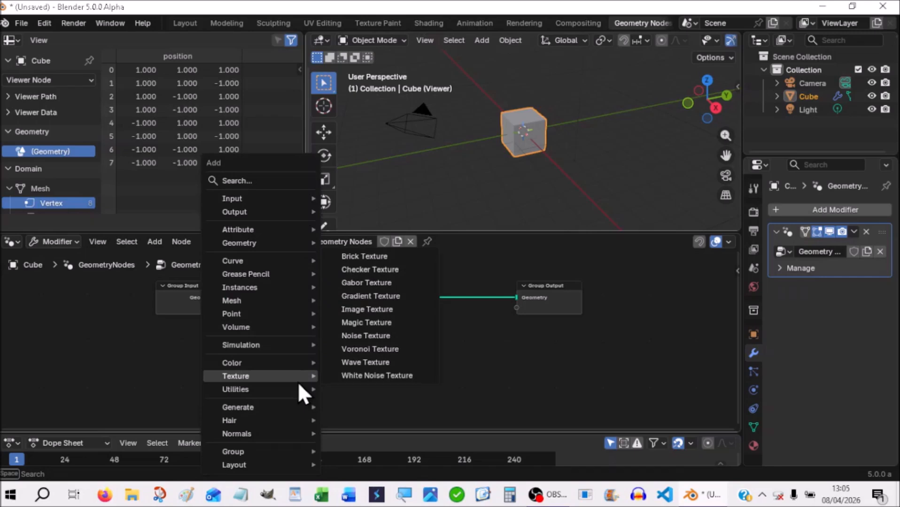
{"action": "mouse_move", "coordinate": [269, 209]}
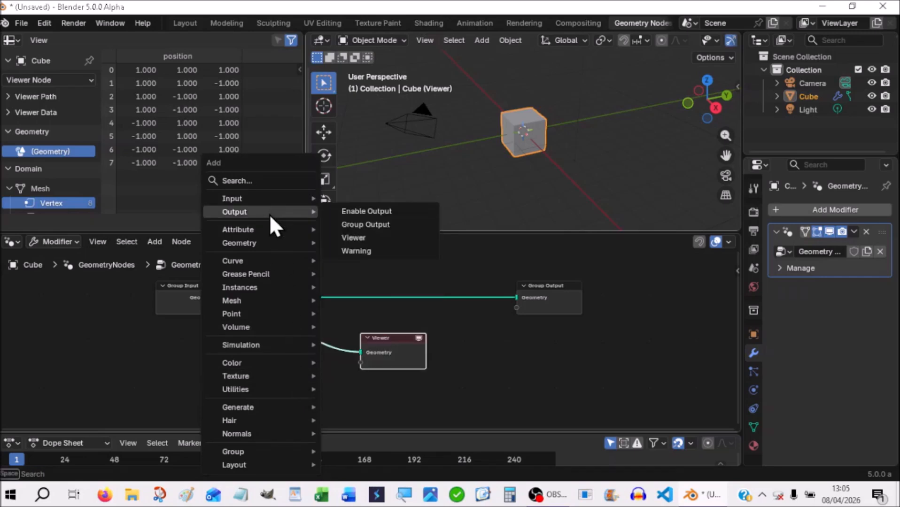
{"action": "mouse_move", "coordinate": [256, 245]}
{"action": "mouse_move", "coordinate": [357, 244]}
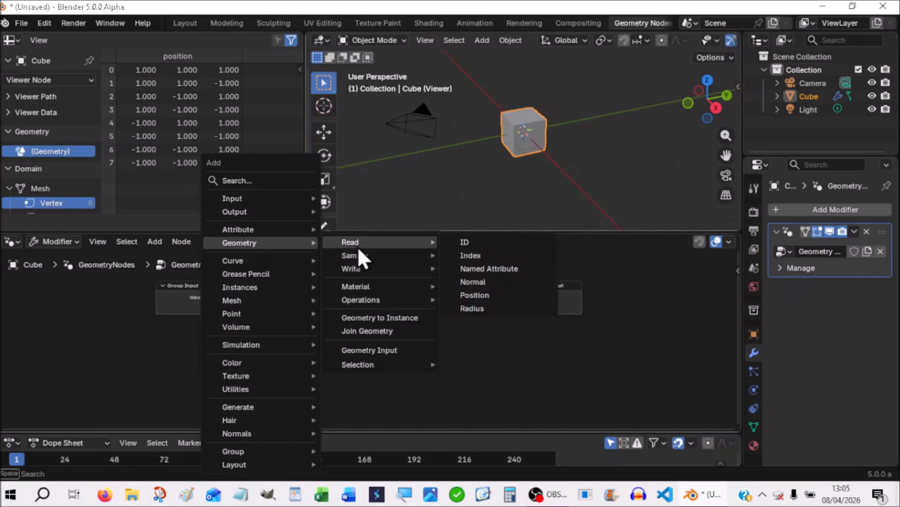
{"action": "left_click", "coordinate": [474, 256]}
{"action": "left_click", "coordinate": [188, 360]}
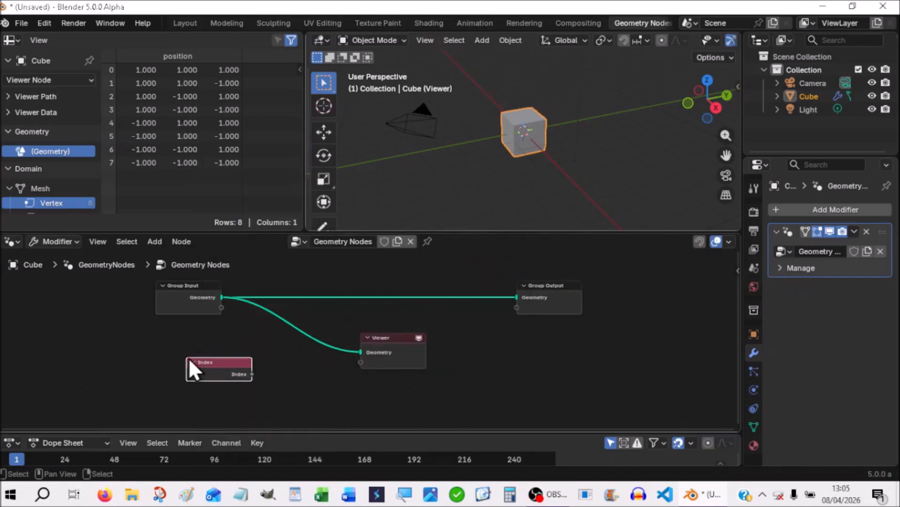
{"action": "left_click_drag", "start_coordinate": [252, 375], "coordinate": [359, 363]}
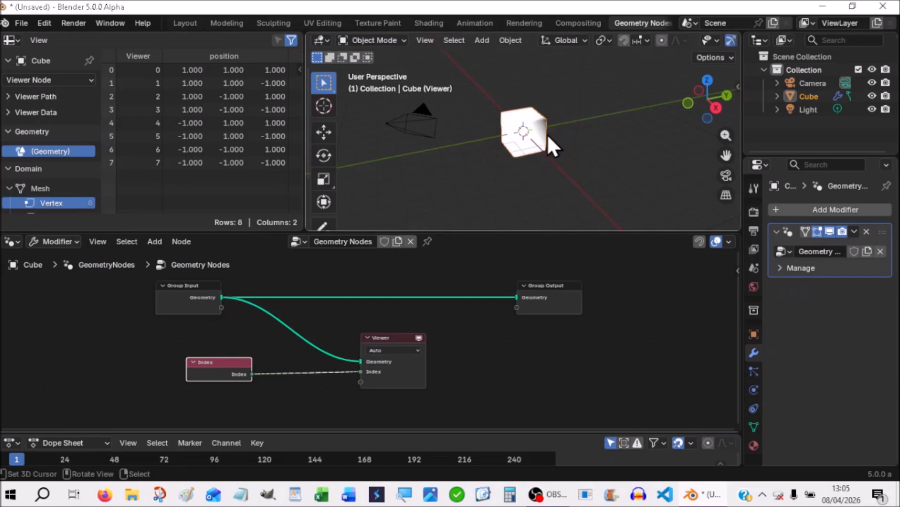
In the viewport overlays, enable the Viewer node's Attribute Text and turn off its color overlay
{"action": "middle_click_drag", "start_coordinate": [589, 155], "coordinate": [492, 164]}
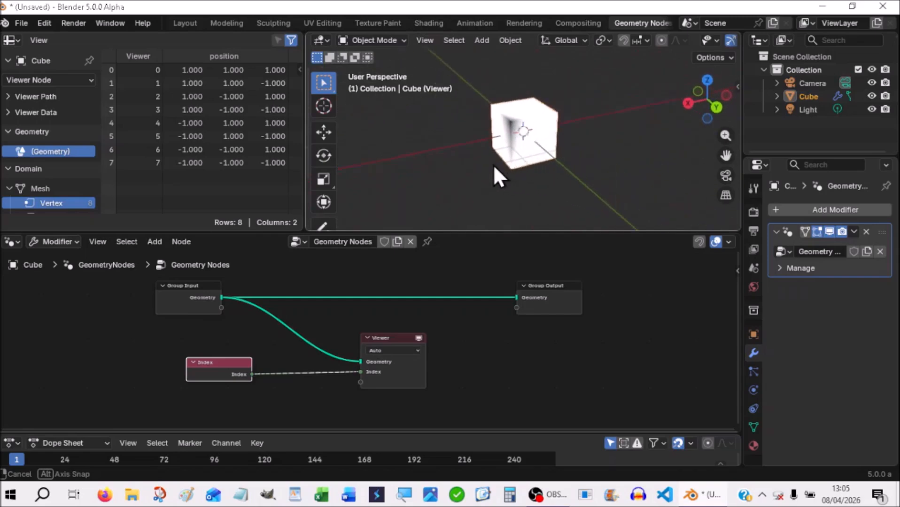
{"action": "middle_click_drag", "start_coordinate": [610, 182], "coordinate": [622, 190]}
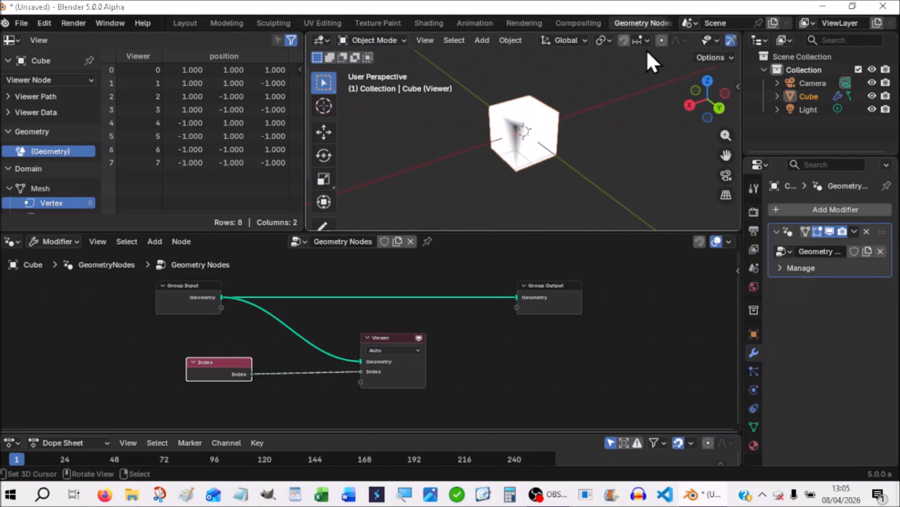
{"action": "left_click", "coordinate": [608, 39]}
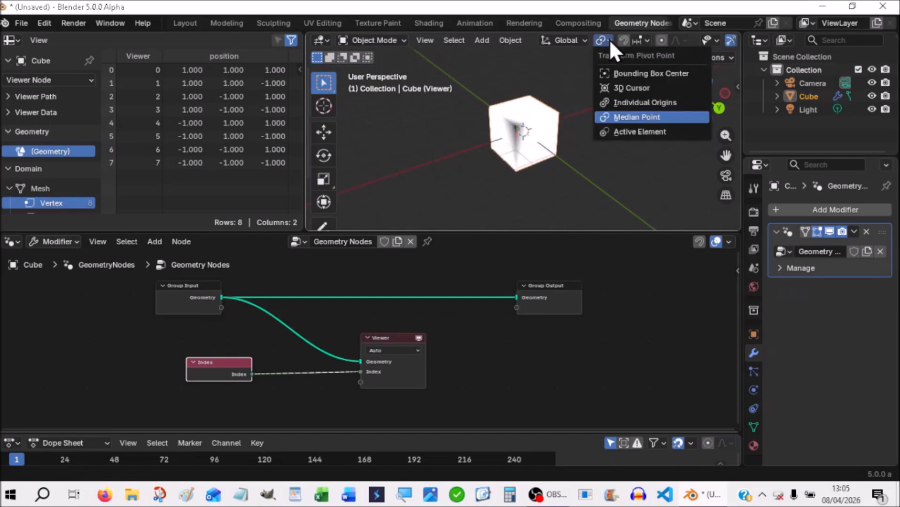
{"action": "left_click", "coordinate": [608, 38]}
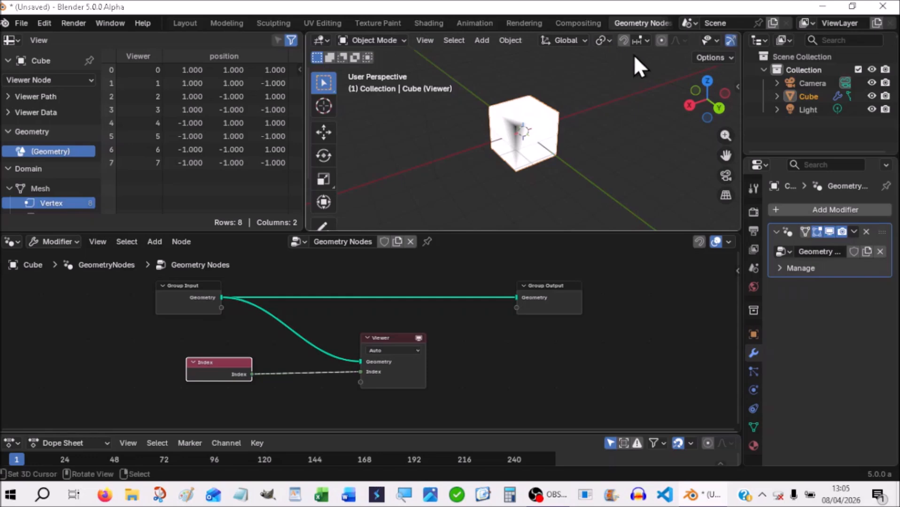
{"action": "scroll", "coordinate": [683, 40], "scroll_direction": "down", "scroll_amount": 4}
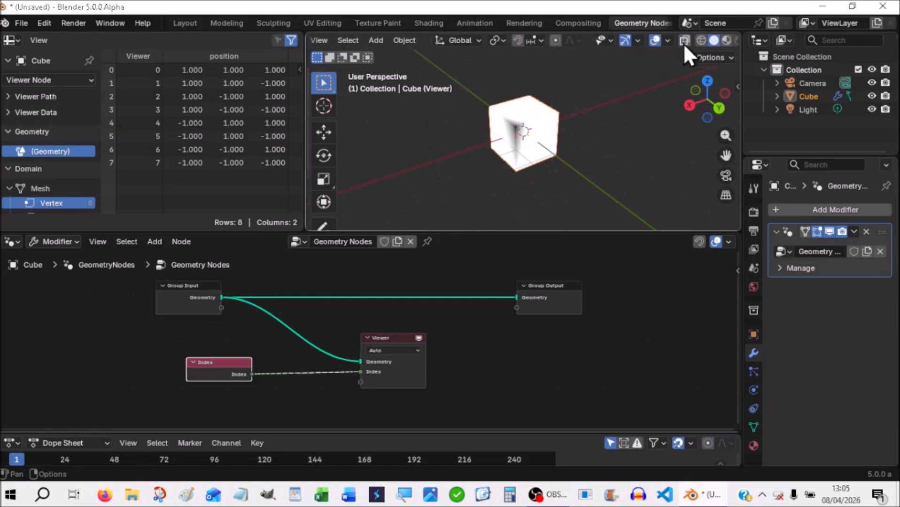
{"action": "left_click", "coordinate": [668, 41]}
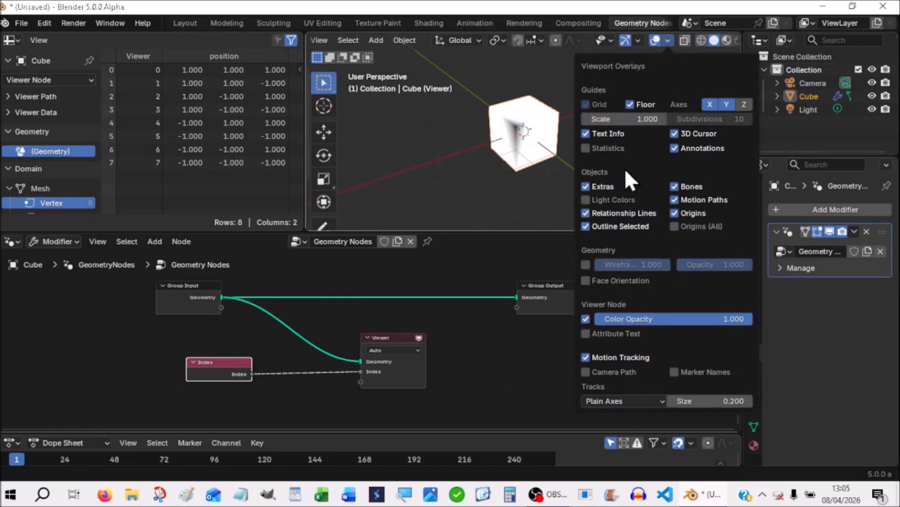
{"action": "left_click", "coordinate": [584, 333]}
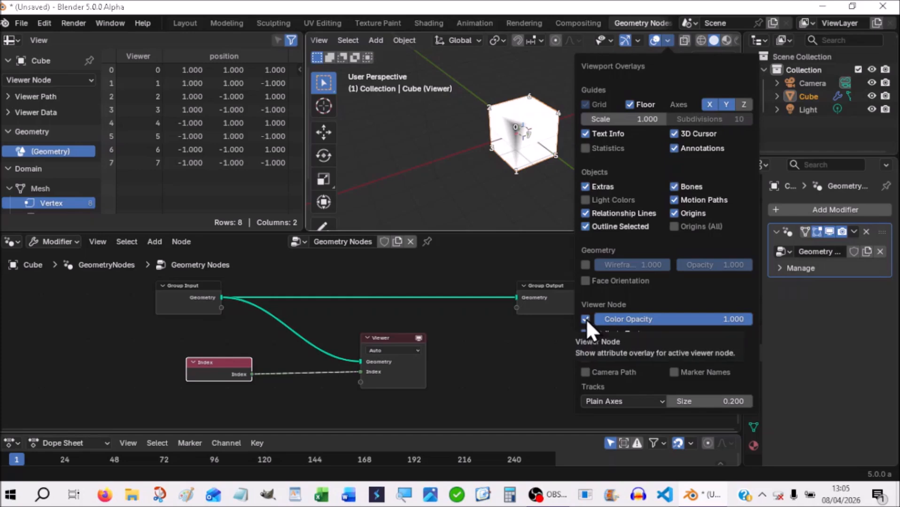
{"action": "left_click", "coordinate": [585, 320]}
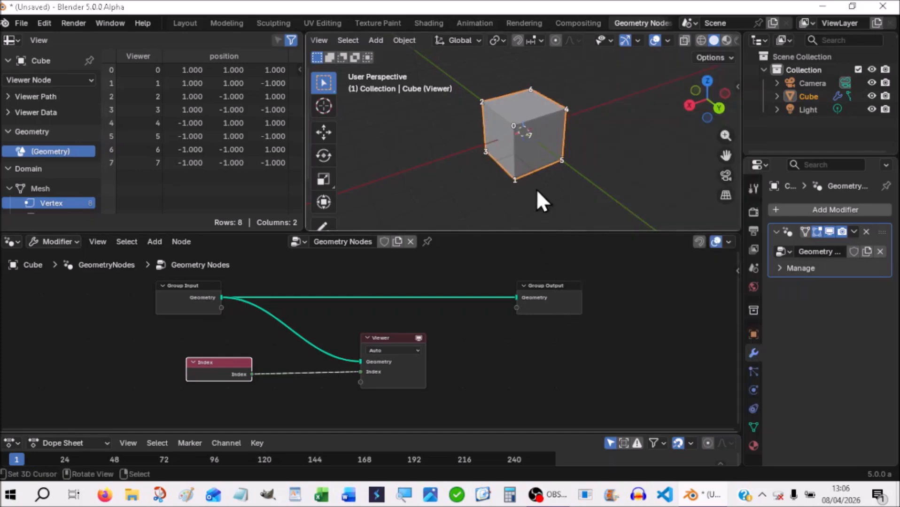
Examine the vertex index labels on the cube, deactivating the Viewer node and reactivating it to compare
{"action": "scroll", "coordinate": [536, 189], "scroll_direction": "up", "scroll_amount": 2}
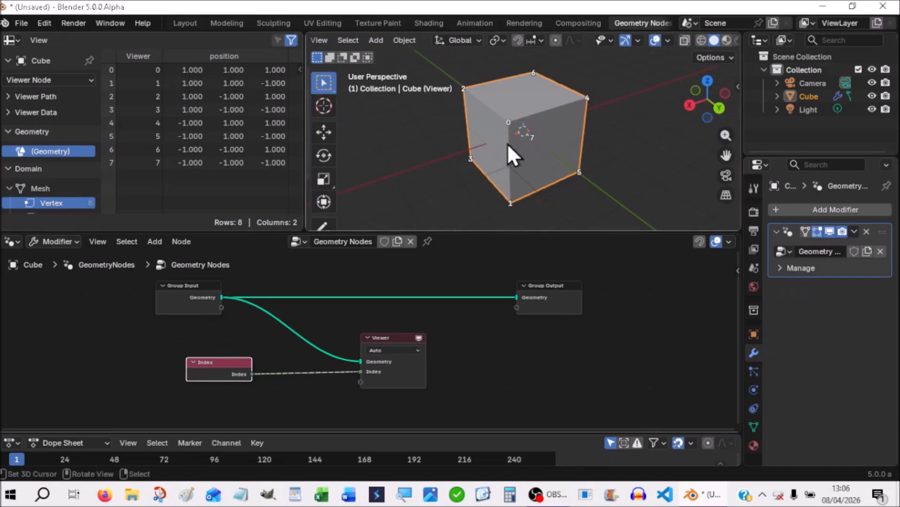
{"action": "middle_click_drag", "start_coordinate": [567, 185], "coordinate": [612, 180]}
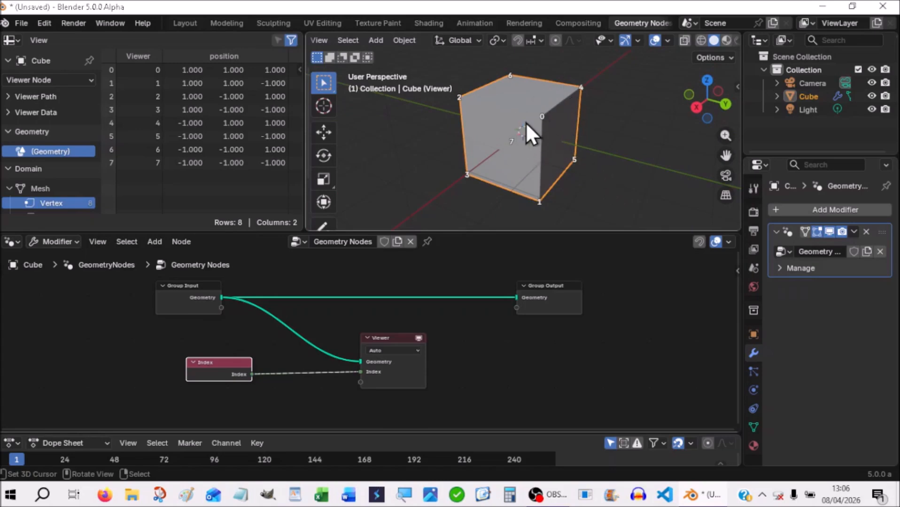
{"action": "left_click", "coordinate": [418, 337]}
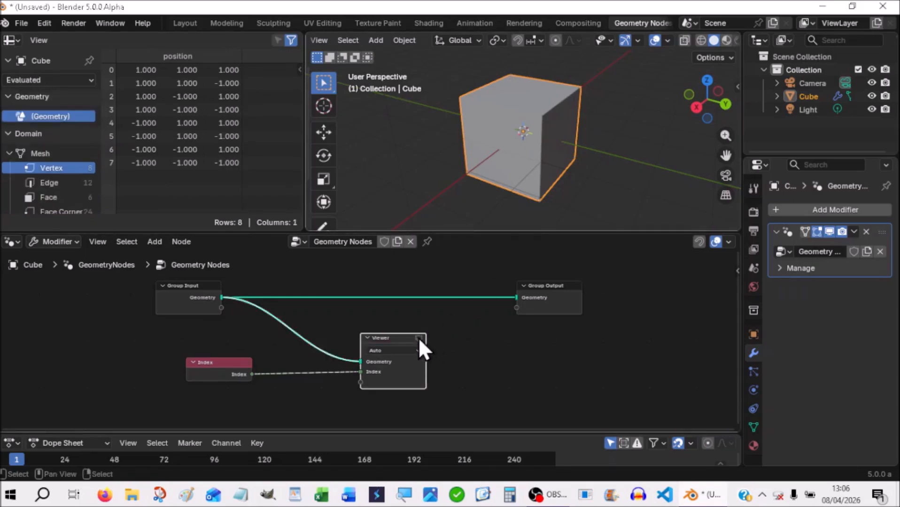
{"action": "left_click", "coordinate": [418, 338]}
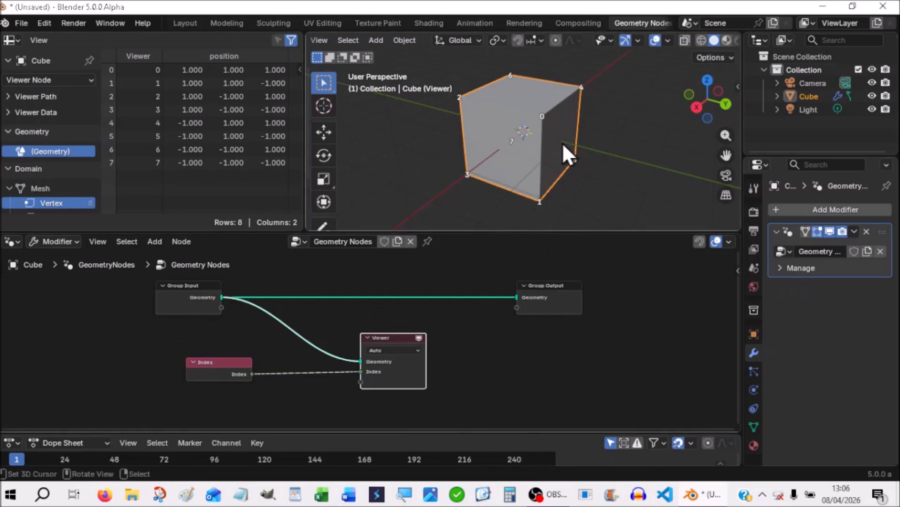
Enlarge the node editor area and disconnect the Index node from the Viewer, setting it aside below the Group Input
{"action": "left_click_drag", "start_coordinate": [497, 232], "coordinate": [496, 193]}
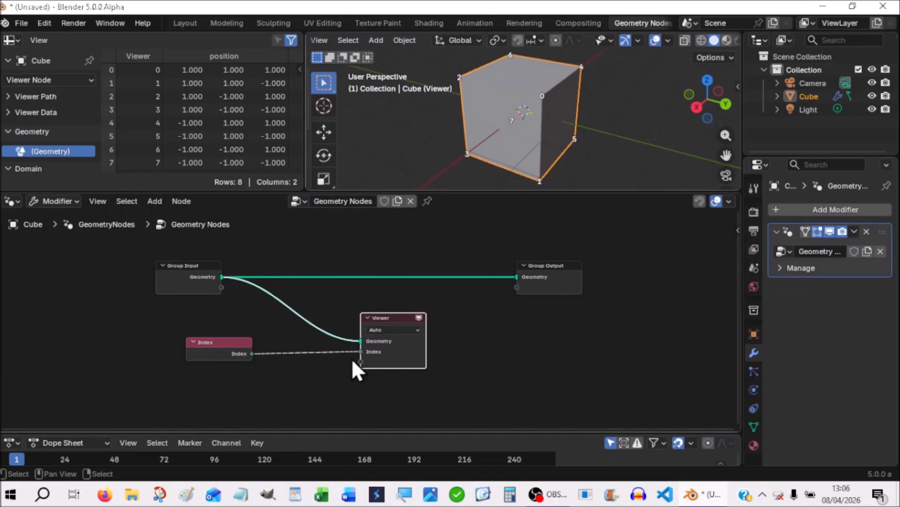
{"action": "left_click_drag", "start_coordinate": [361, 352], "coordinate": [317, 351]}
{"action": "left_click_drag", "start_coordinate": [226, 341], "coordinate": [164, 326]}
{"action": "left_click", "coordinate": [271, 335]}
Add a Position node and connect its Position output to the Viewer's empty input
{"action": "key", "text": "shift+a"}
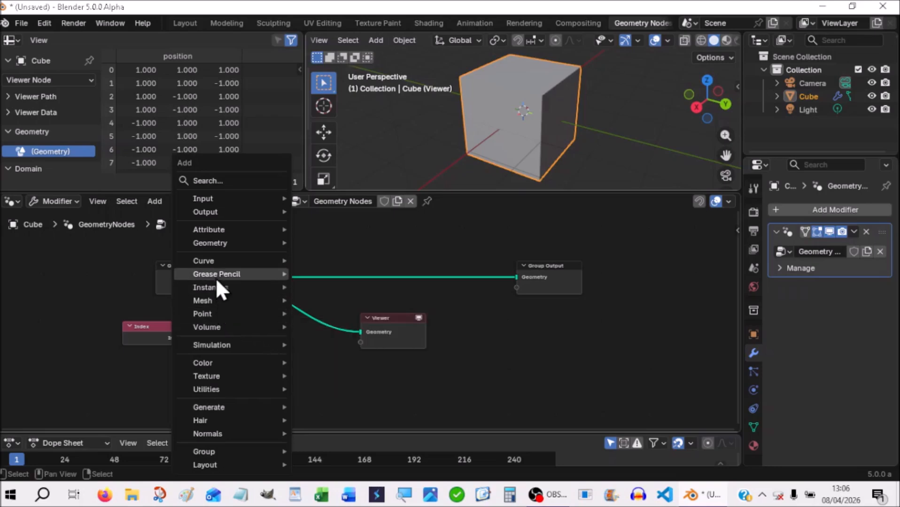
{"action": "mouse_move", "coordinate": [215, 200]}
{"action": "mouse_move", "coordinate": [222, 245]}
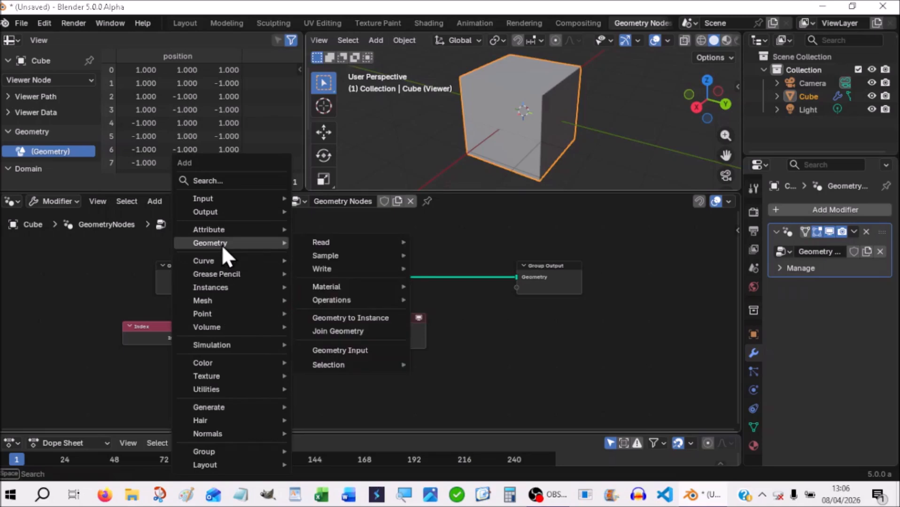
{"action": "mouse_move", "coordinate": [340, 238]}
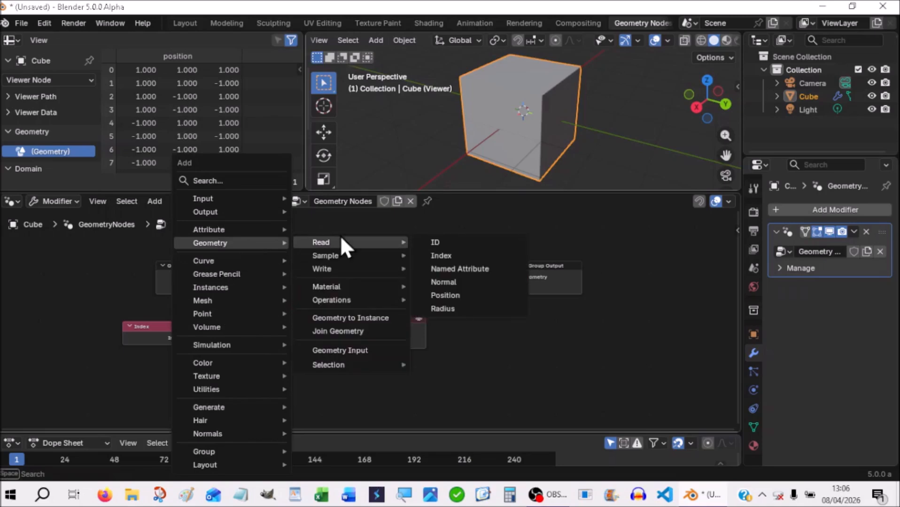
{"action": "left_click", "coordinate": [445, 294]}
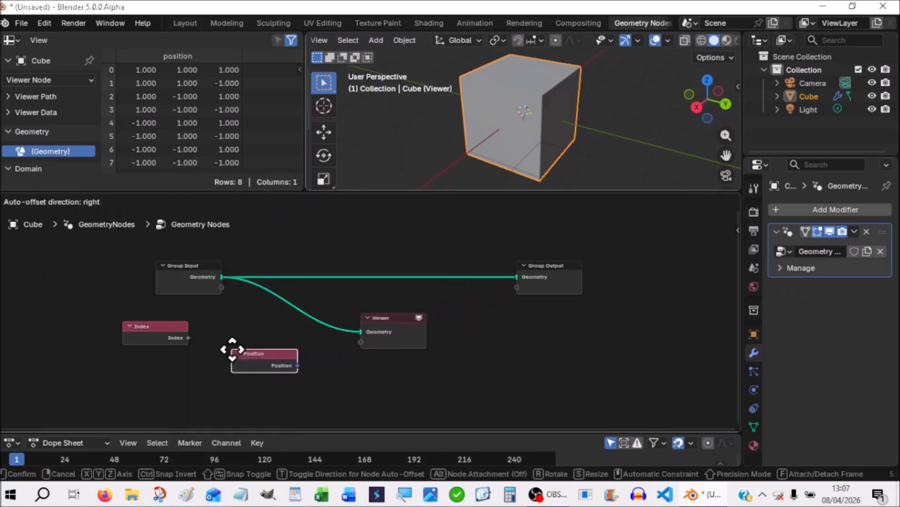
{"action": "left_click", "coordinate": [232, 352]}
{"action": "left_click_drag", "start_coordinate": [298, 365], "coordinate": [358, 343]}
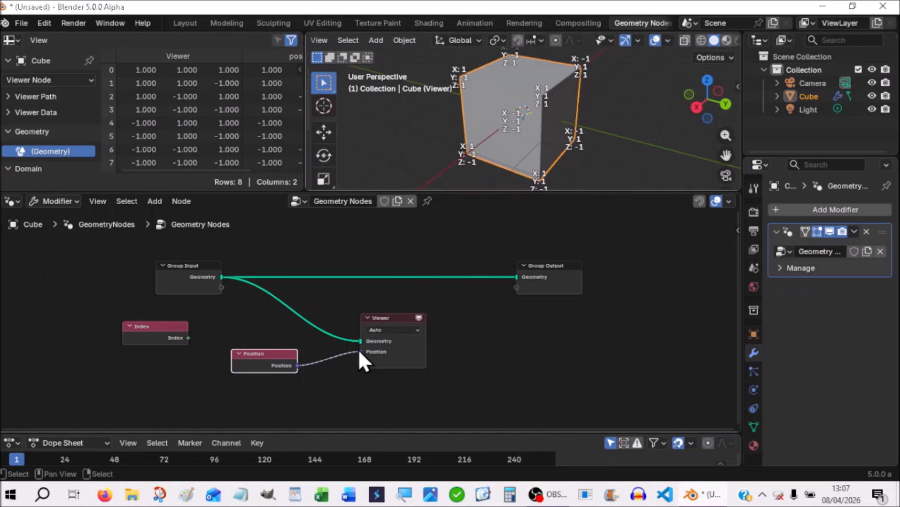
Disconnect the Position node and place it under the Index node, and connect Index to the Viewer in its place
{"action": "left_click_drag", "start_coordinate": [360, 351], "coordinate": [335, 347]}
{"action": "left_click_drag", "start_coordinate": [282, 355], "coordinate": [172, 356]}
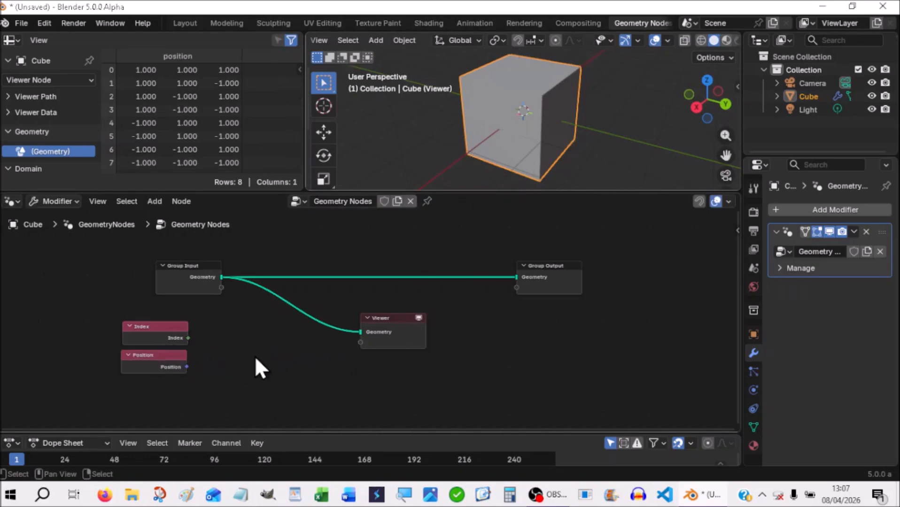
{"action": "key", "text": "shift+a"}
{"action": "left_click_drag", "start_coordinate": [188, 338], "coordinate": [358, 343]}
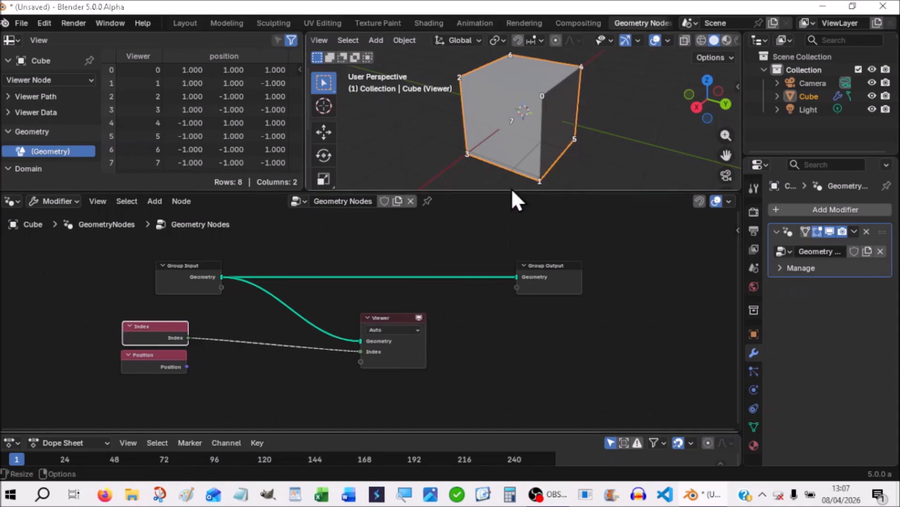
Switch the Viewer node's domain to Face and to Edge to compare the index labels on the cube
{"action": "left_click", "coordinate": [385, 330]}
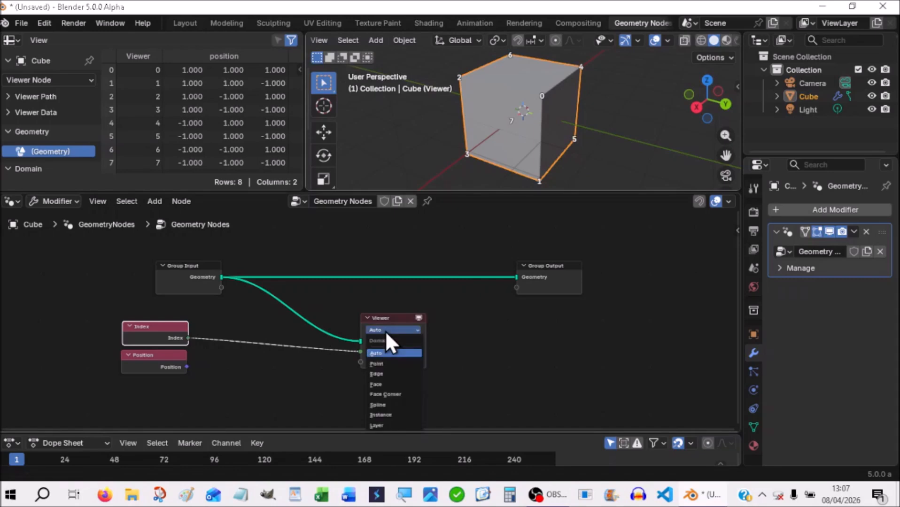
{"action": "left_click", "coordinate": [379, 384]}
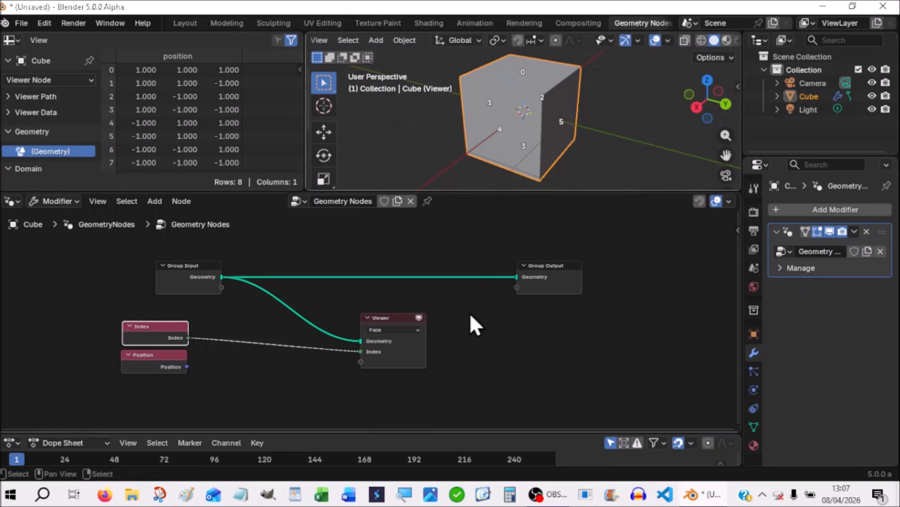
{"action": "left_click", "coordinate": [378, 353]}
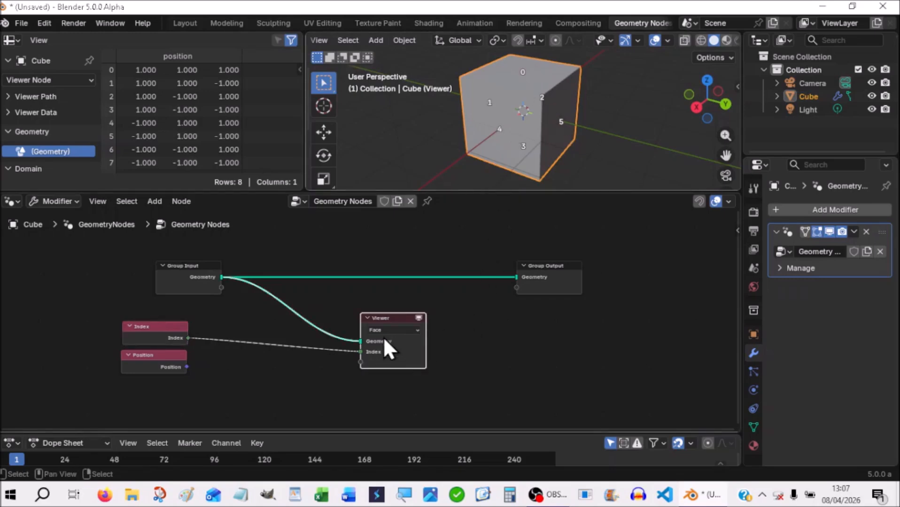
{"action": "left_click", "coordinate": [384, 330]}
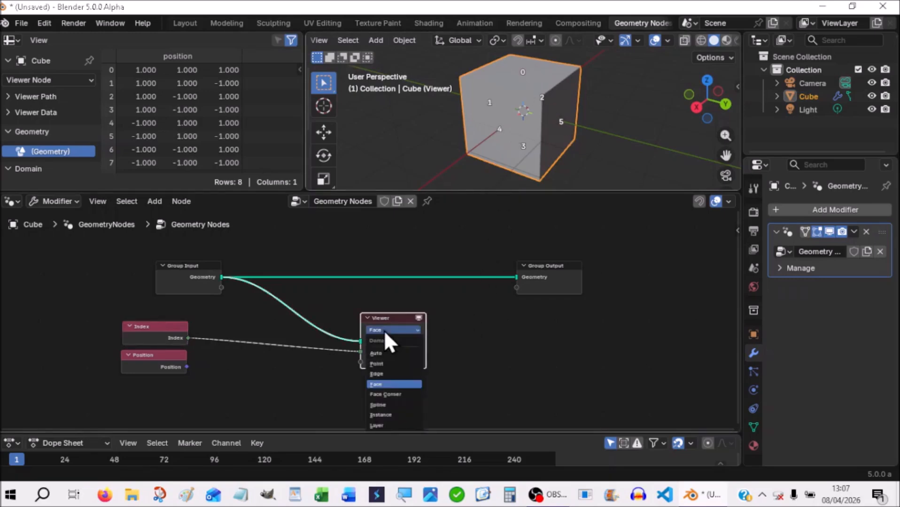
{"action": "left_click", "coordinate": [377, 374]}
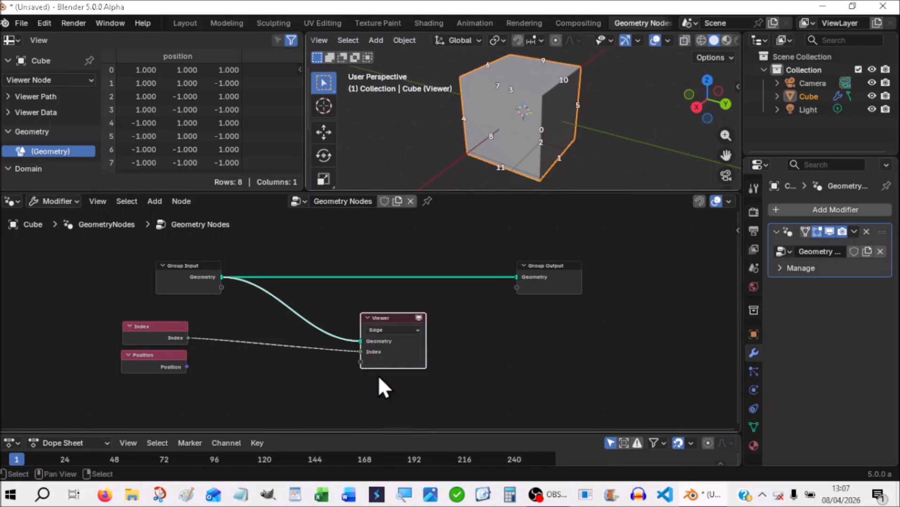
Set the Viewer node's domain back to Face and examine the face indices around the cube
{"action": "left_click", "coordinate": [384, 331]}
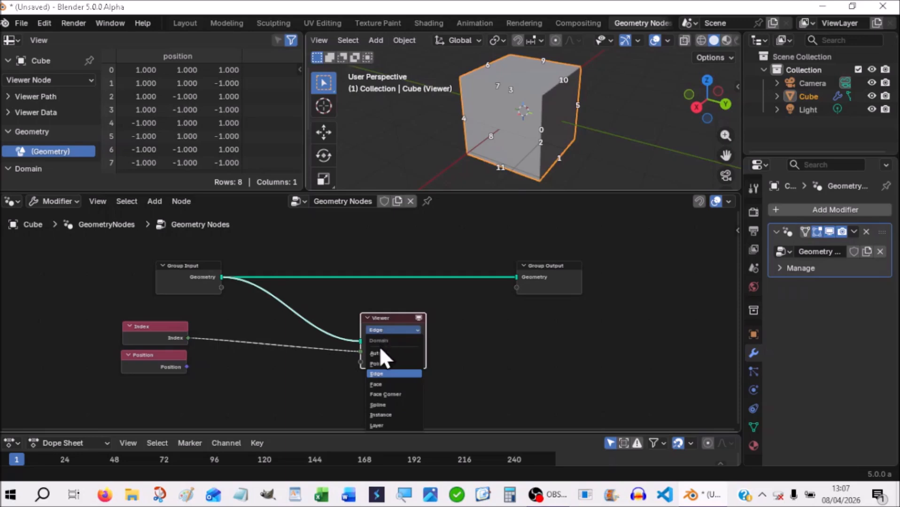
{"action": "left_click", "coordinate": [375, 383]}
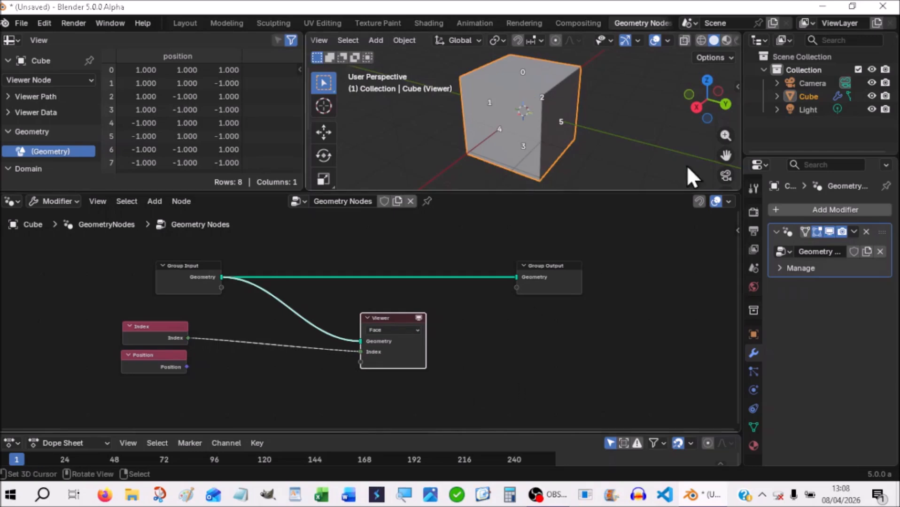
{"action": "middle_click_drag", "start_coordinate": [639, 149], "coordinate": [256, 150]}
{"action": "middle_click_drag", "start_coordinate": [345, 167], "coordinate": [455, 110]}
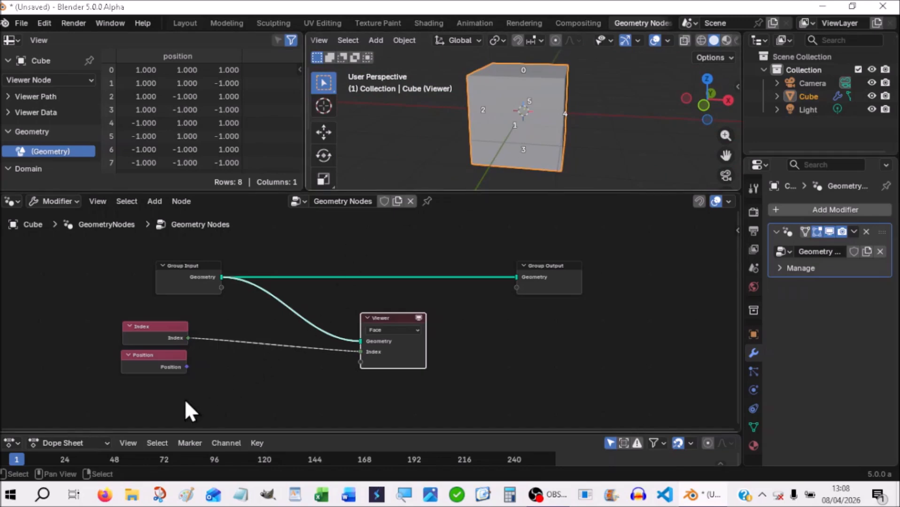
Add a Normal node under the Position node and connect its Normal output to the Viewer's Index input
{"action": "key", "text": "shift+a"}
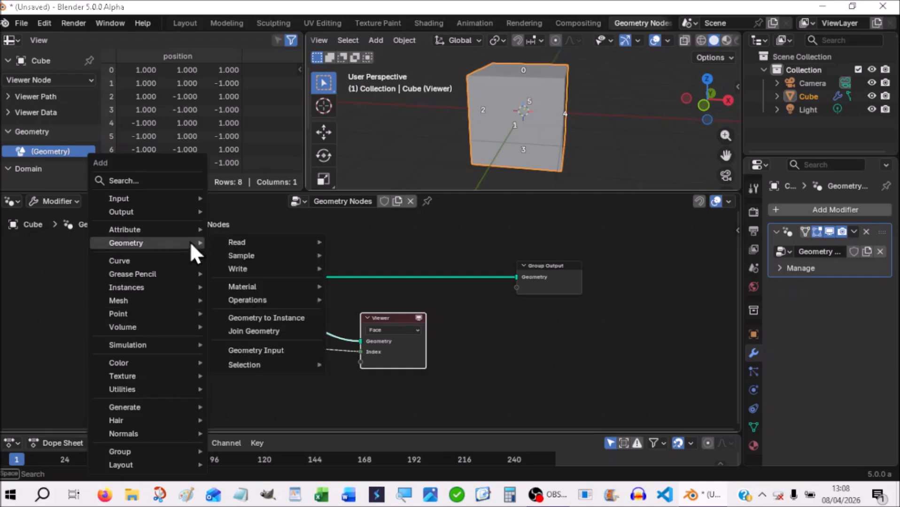
{"action": "mouse_move", "coordinate": [255, 241]}
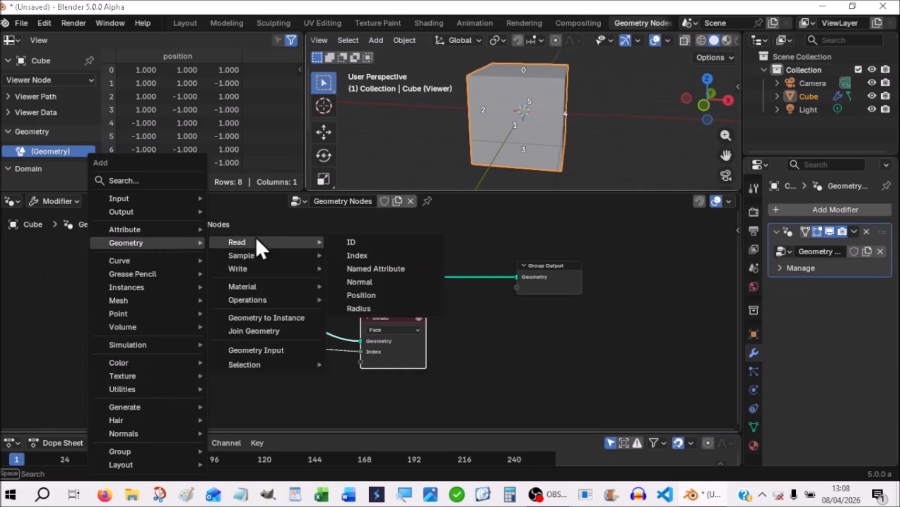
{"action": "left_click", "coordinate": [357, 281]}
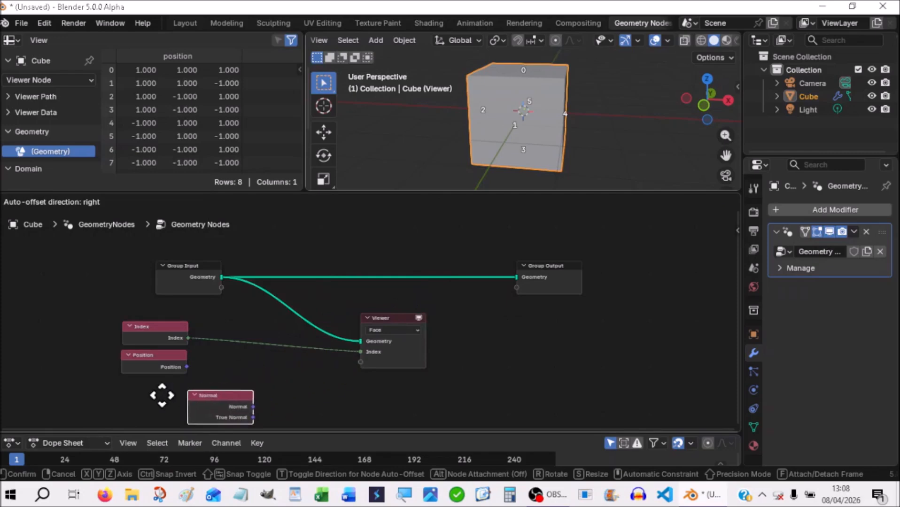
{"action": "left_click", "coordinate": [120, 379]}
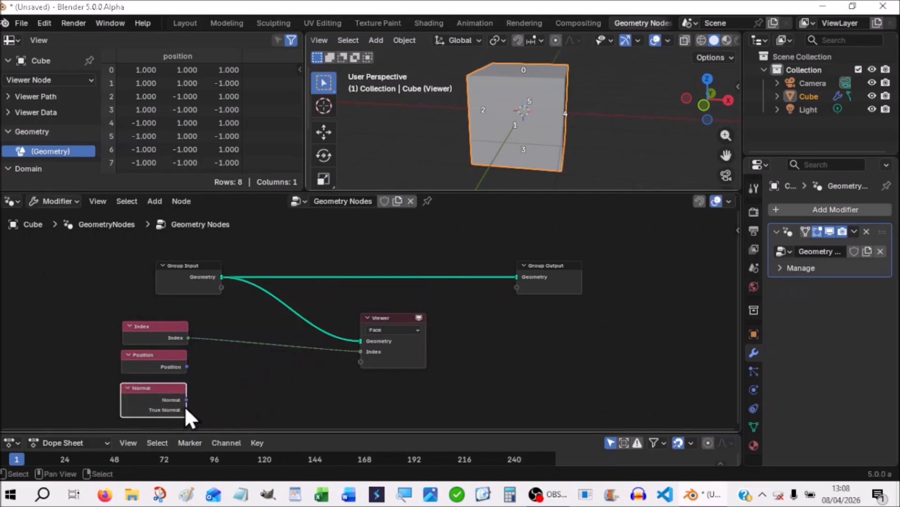
{"action": "left_click_drag", "start_coordinate": [186, 400], "coordinate": [361, 352]}
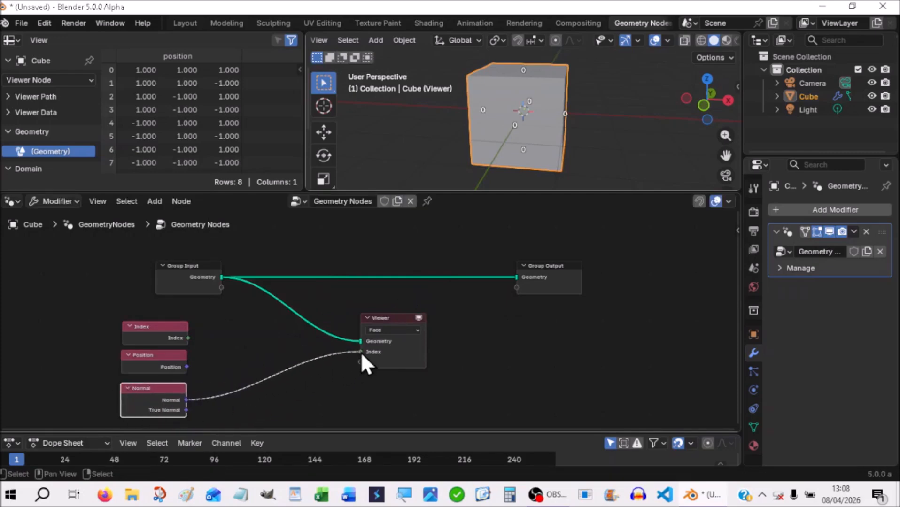
Try the True Normal output on the Viewer's Index input, reconnect Normal, and set the Viewer's domain to Point
{"action": "left_click", "coordinate": [383, 328]}
{"action": "left_click", "coordinate": [383, 328]}
{"action": "left_click", "coordinate": [383, 329]}
{"action": "left_click", "coordinate": [384, 328]}
{"action": "left_click_drag", "start_coordinate": [186, 409], "coordinate": [357, 352]}
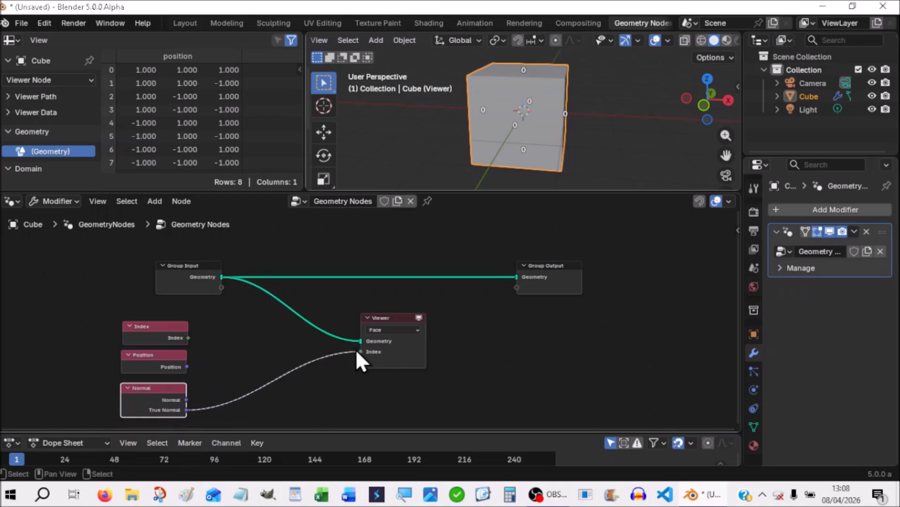
{"action": "left_click_drag", "start_coordinate": [186, 398], "coordinate": [352, 355]}
{"action": "left_click", "coordinate": [384, 329]}
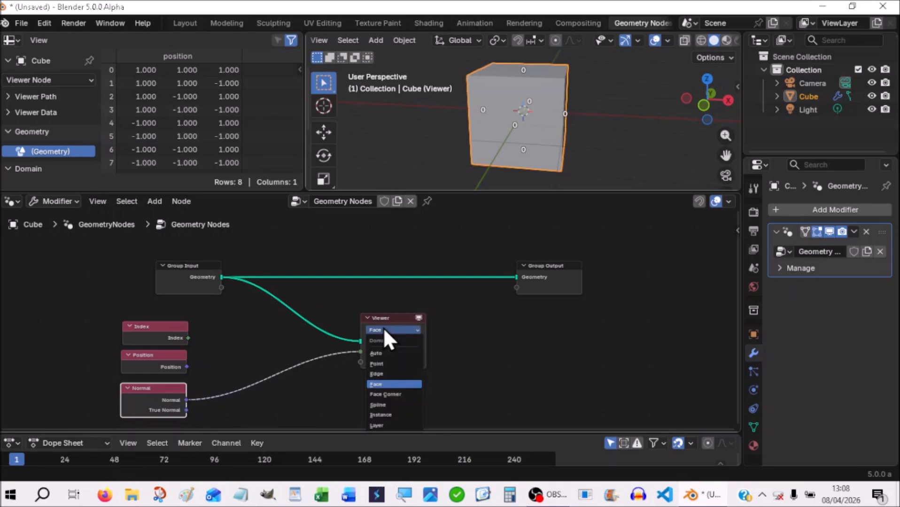
{"action": "left_click", "coordinate": [377, 364]}
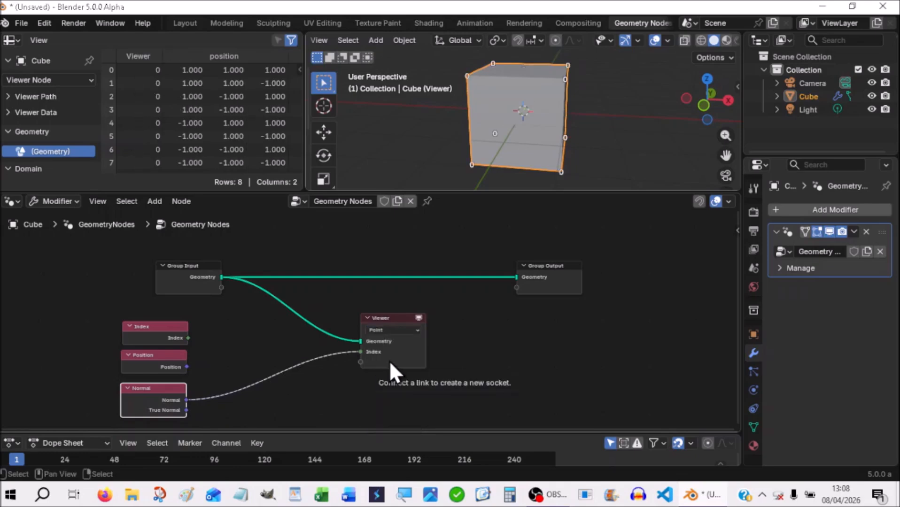
Toggle the Viewer off and on, disconnect its Geometry input, and delete the Viewer node
{"action": "left_click", "coordinate": [419, 317]}
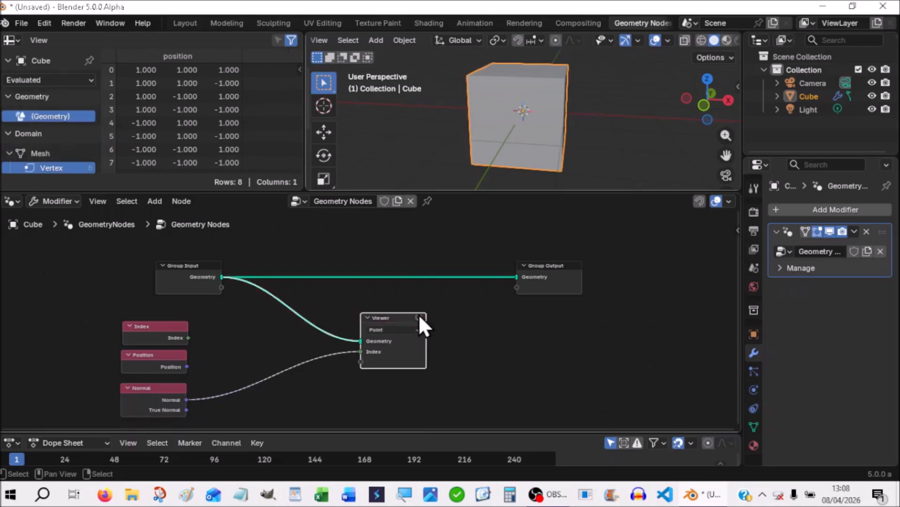
{"action": "left_click", "coordinate": [408, 319]}
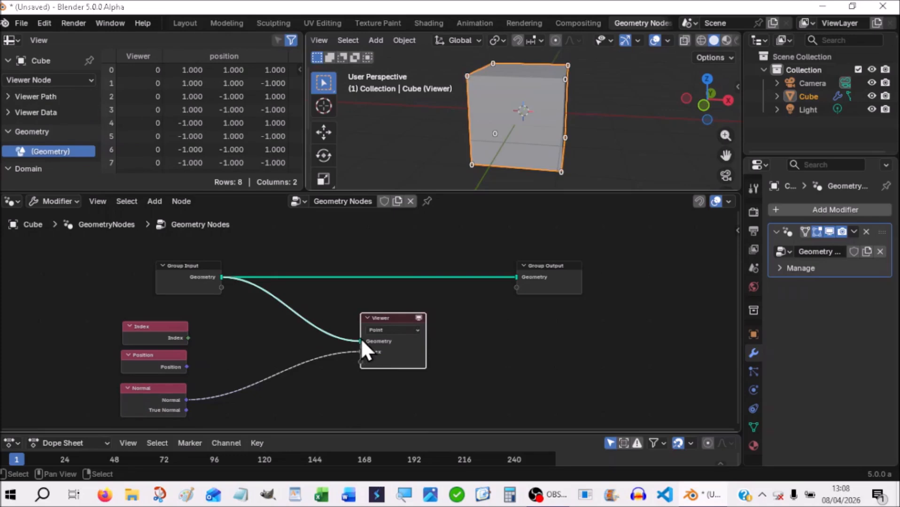
{"action": "left_click_drag", "start_coordinate": [357, 342], "coordinate": [313, 326]}
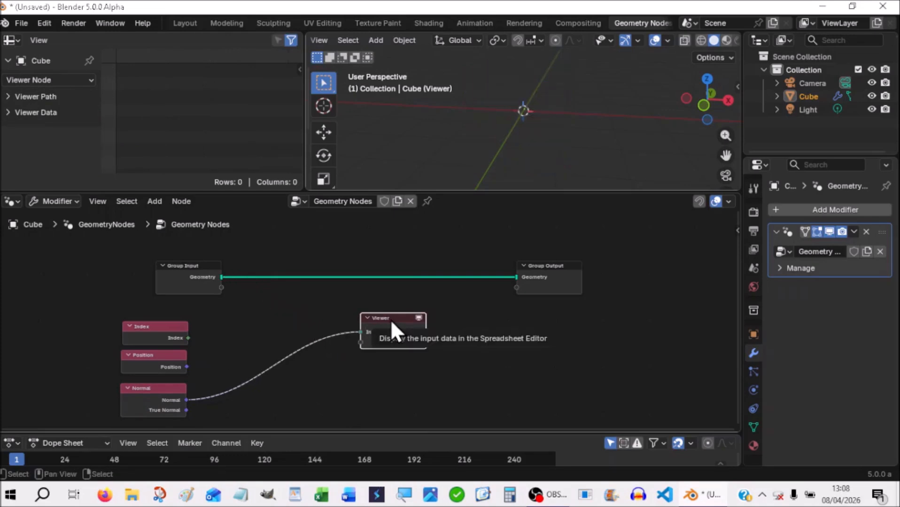
{"action": "key", "text": "Delete"}
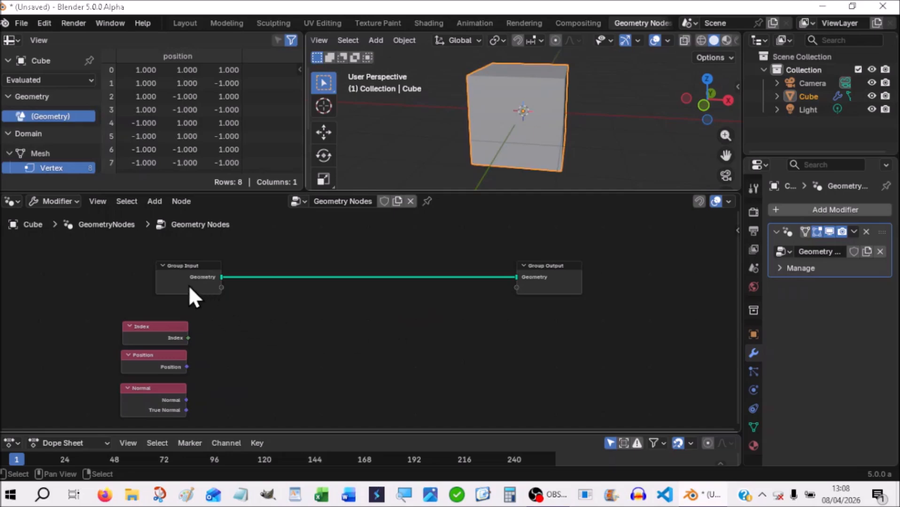
Create a new Viewer from the Group Input's geometry, place it below the main link, and connect Normal to its empty input
{"action": "left_click", "coordinate": [188, 286], "text": "ctrl+shift"}
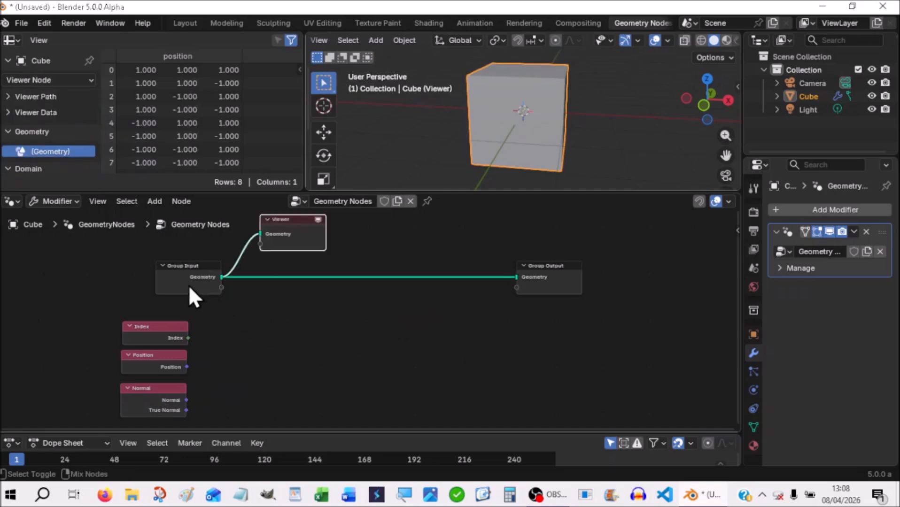
{"action": "left_click_drag", "start_coordinate": [281, 236], "coordinate": [420, 316]}
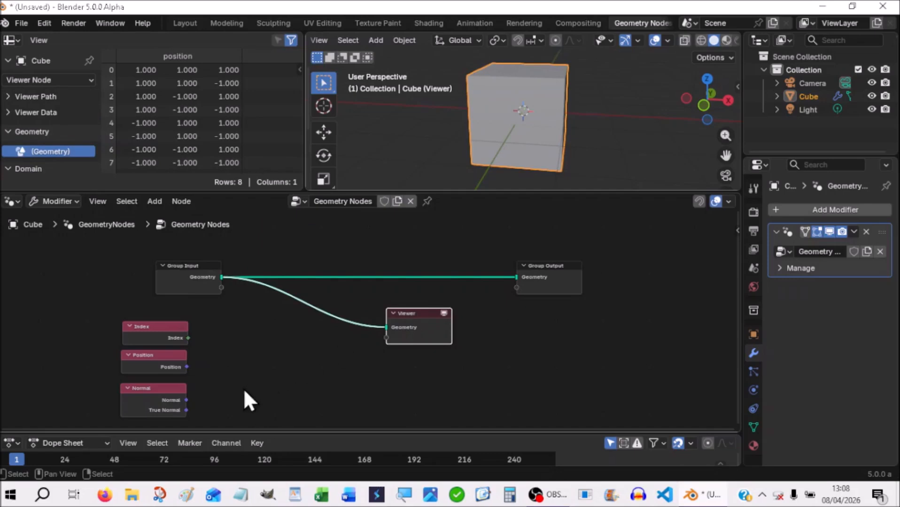
{"action": "left_click_drag", "start_coordinate": [186, 399], "coordinate": [380, 343]}
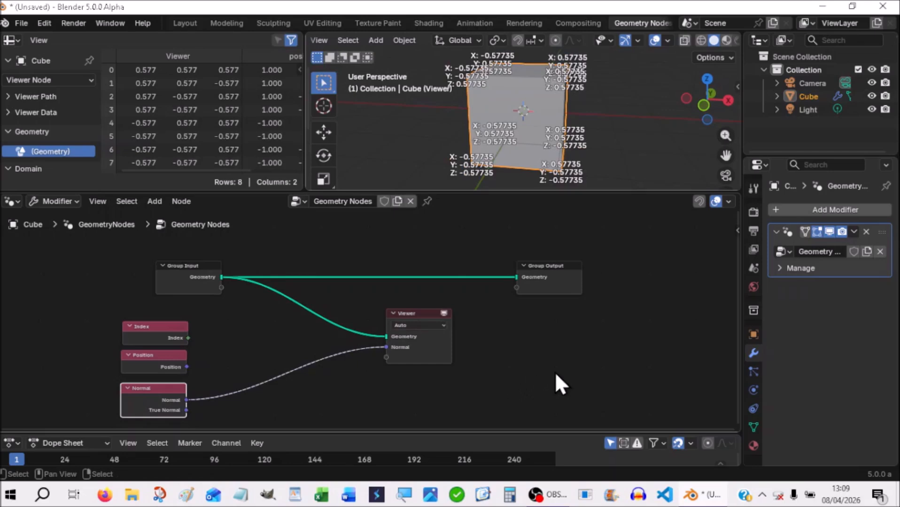
{"action": "middle_click_drag", "start_coordinate": [689, 154], "coordinate": [625, 175]}
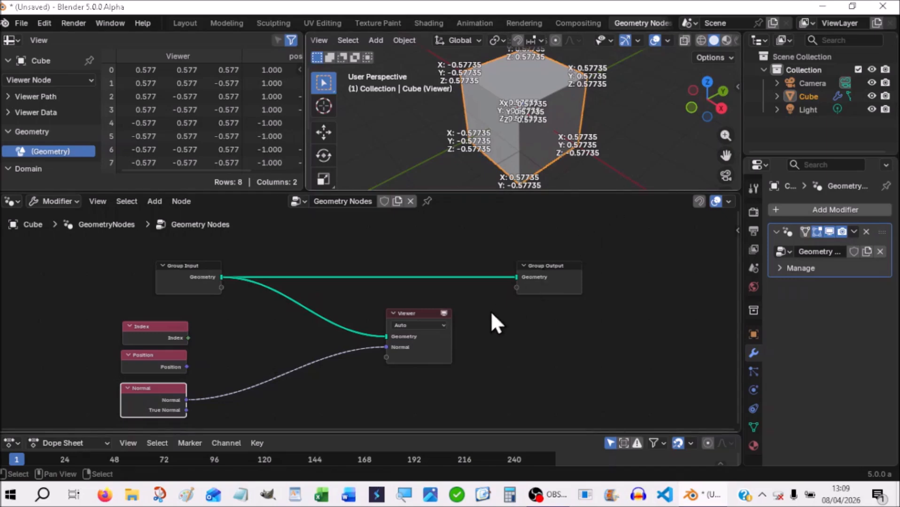
Move the Viewer down beside the Normal node and add a second Viewer node above it
{"action": "left_click_drag", "start_coordinate": [423, 319], "coordinate": [421, 381]}
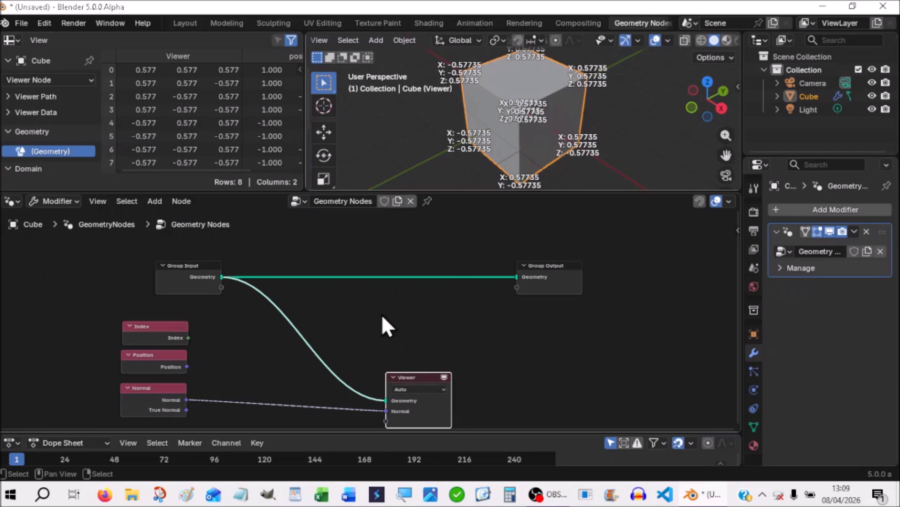
{"action": "left_click", "coordinate": [398, 314]}
{"action": "key", "text": "shift+a"}
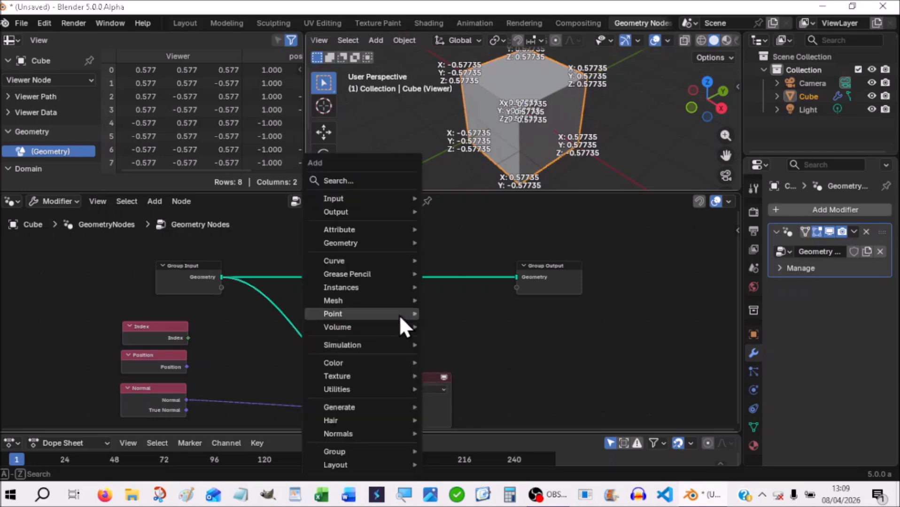
{"action": "left_click", "coordinate": [338, 180]}
{"action": "type", "text": "v"}
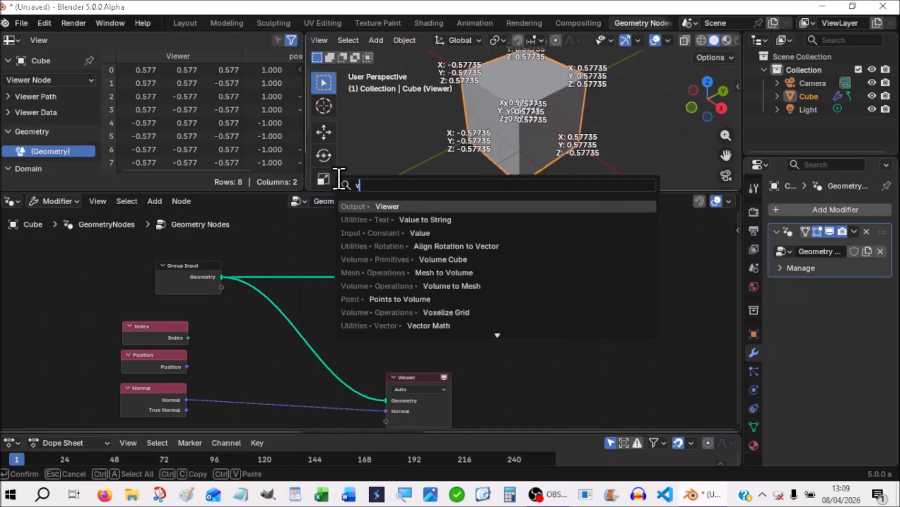
{"action": "type", "text": "i"}
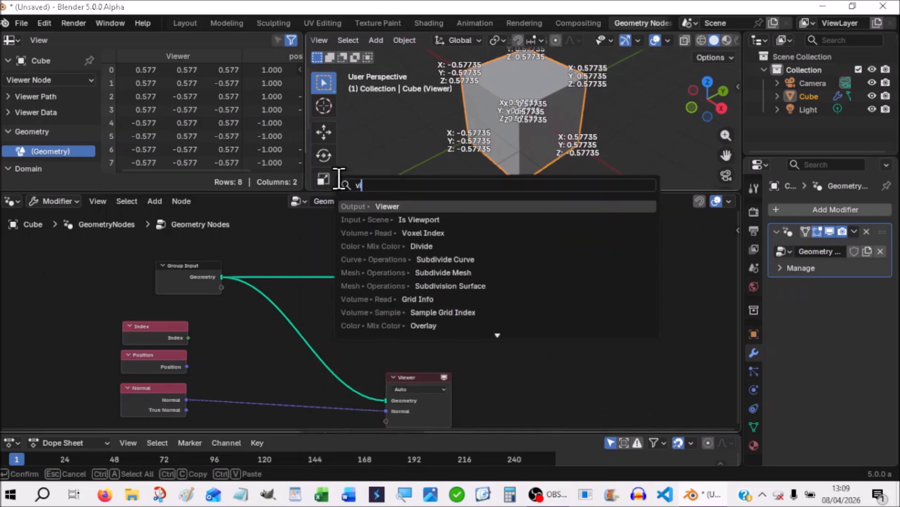
{"action": "type", "text": "e"}
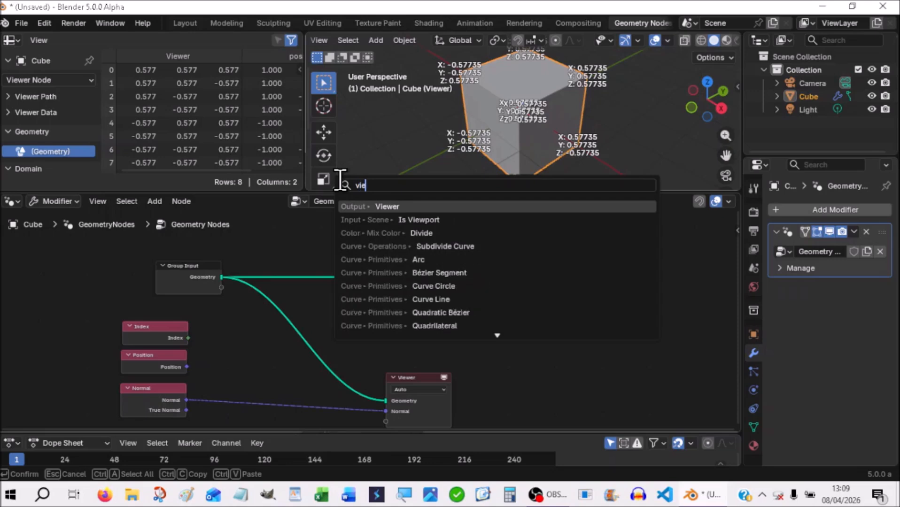
{"action": "left_click", "coordinate": [398, 207]}
{"action": "left_click", "coordinate": [394, 299]}
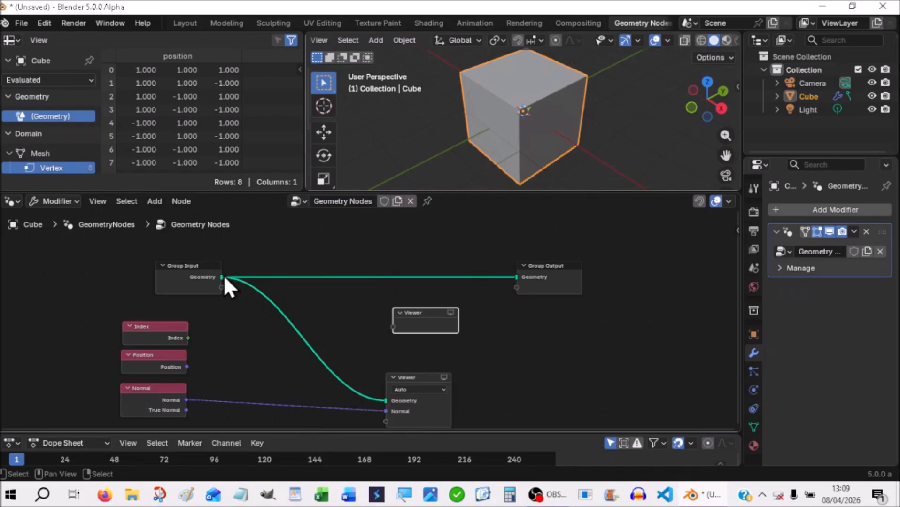
Connect the Group Input's Geometry and the Index output to the upper Viewer, and activate it to show the vertex indices
{"action": "left_click_drag", "start_coordinate": [222, 276], "coordinate": [391, 325]}
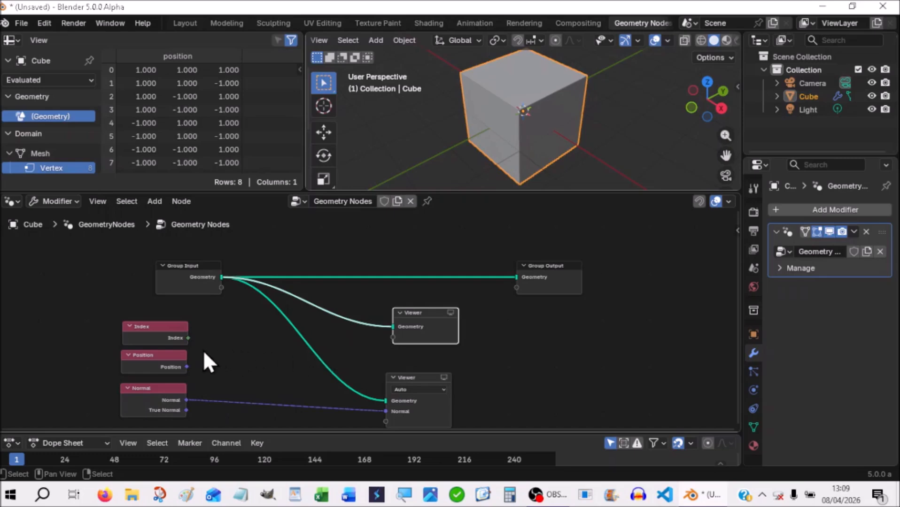
{"action": "left_click_drag", "start_coordinate": [188, 338], "coordinate": [388, 345]}
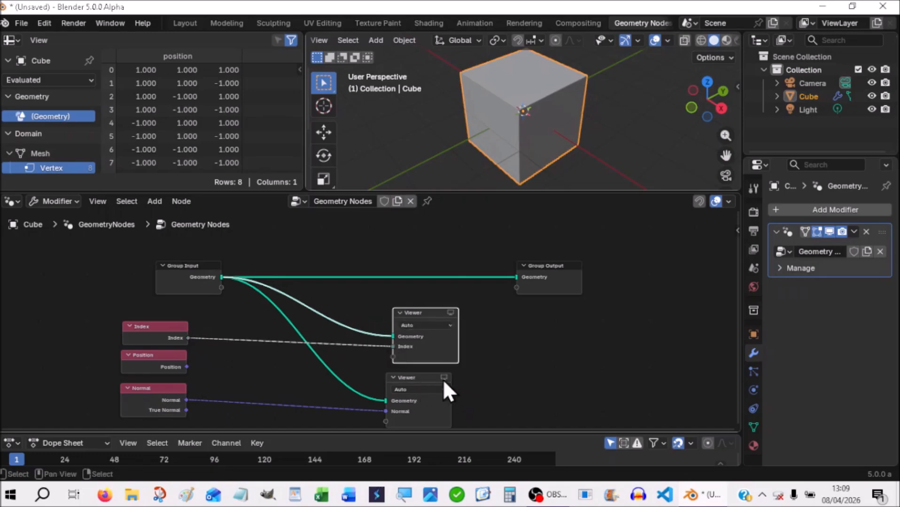
{"action": "left_click", "coordinate": [450, 312]}
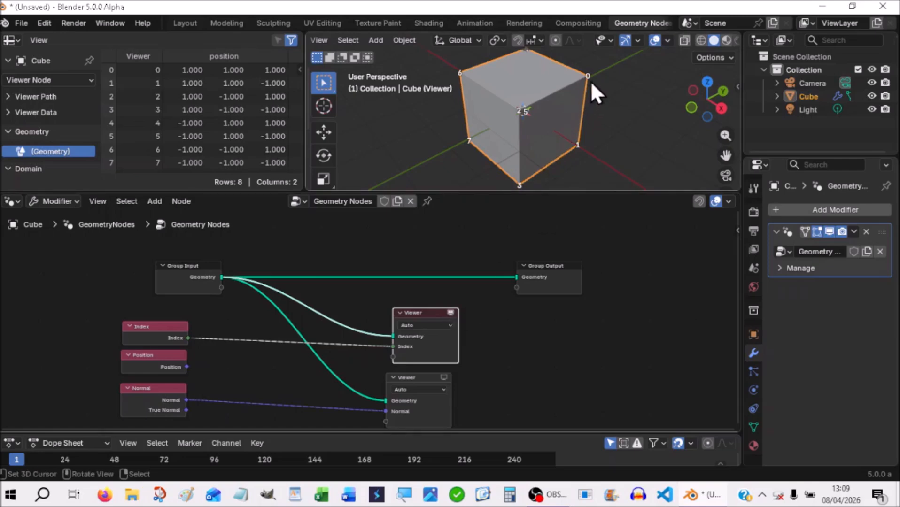
{"action": "middle_click_drag", "start_coordinate": [674, 133], "coordinate": [715, 118]}
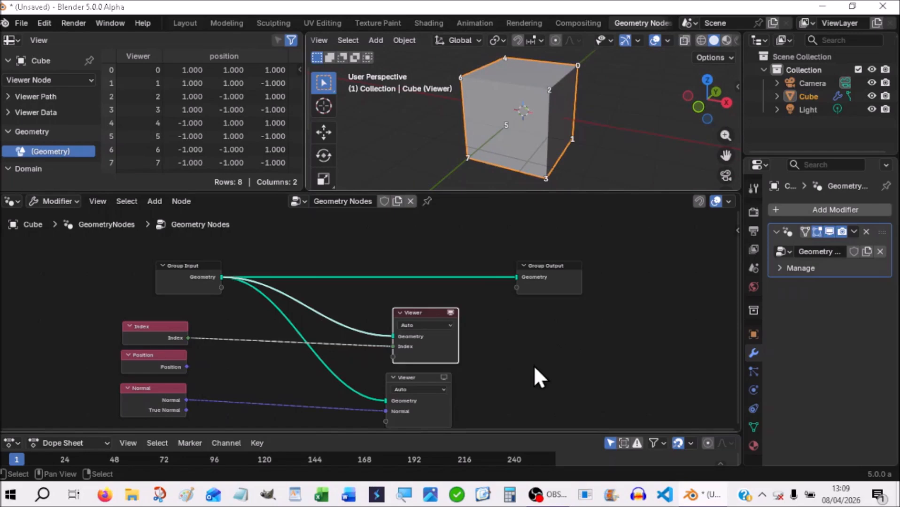
Switch the active display between the lower and upper Viewers to compare the normals with the indices
{"action": "left_click", "coordinate": [443, 378]}
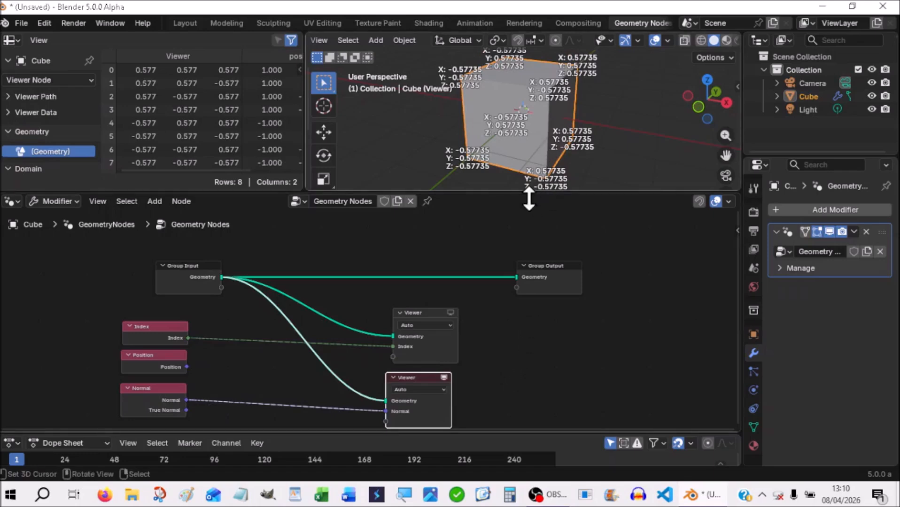
{"action": "left_click", "coordinate": [450, 312]}
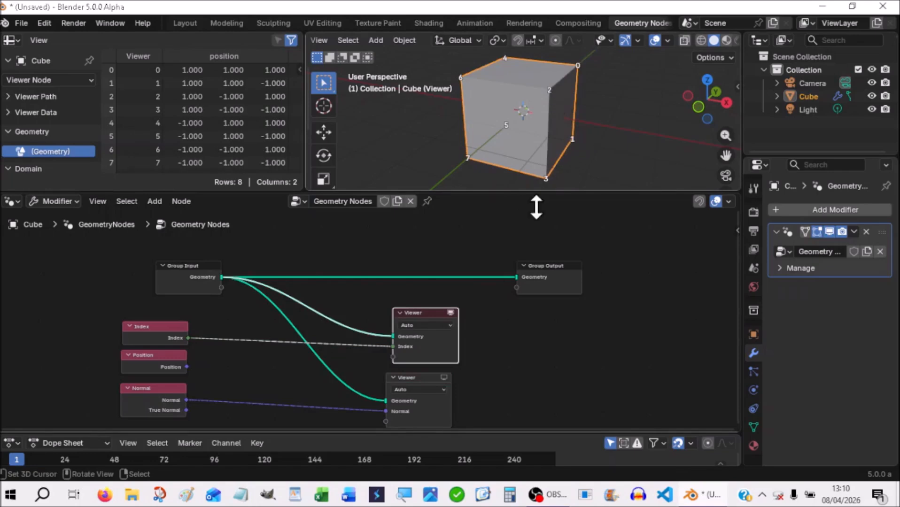
{"action": "left_click", "coordinate": [443, 377]}
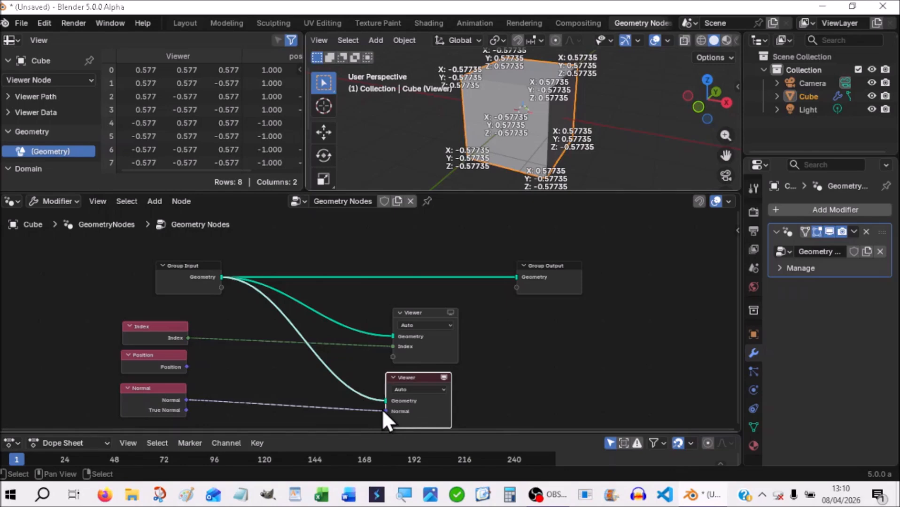
Disconnect Normal from the lower Viewer and connect the Position output in its place
{"action": "left_click_drag", "start_coordinate": [383, 409], "coordinate": [305, 395]}
{"action": "left_click_drag", "start_coordinate": [183, 365], "coordinate": [381, 401]}
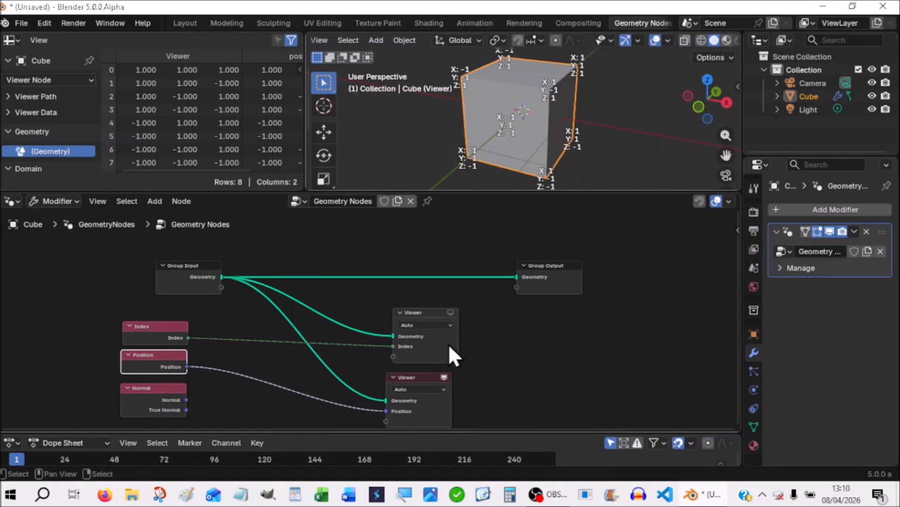
Set the upper Viewer's domain to Face and activate it to show the face indices on the cube
{"action": "left_click", "coordinate": [422, 325]}
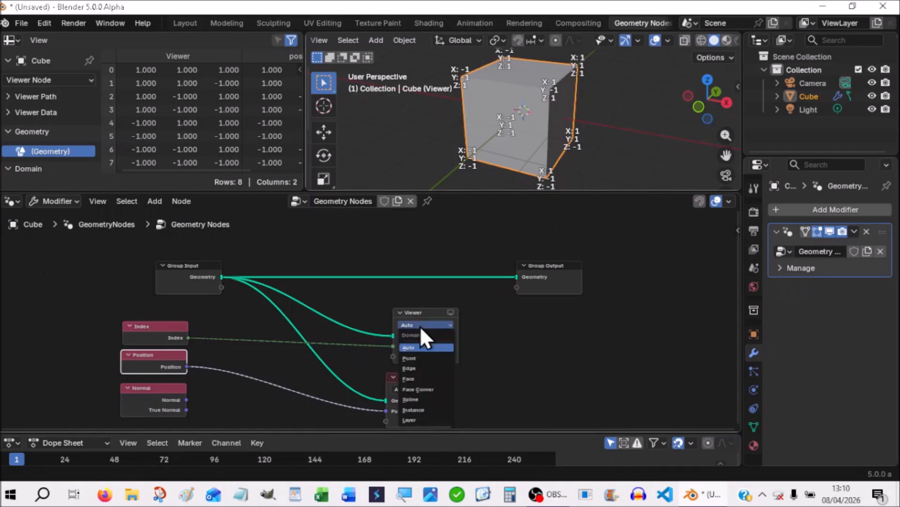
{"action": "left_click", "coordinate": [409, 379]}
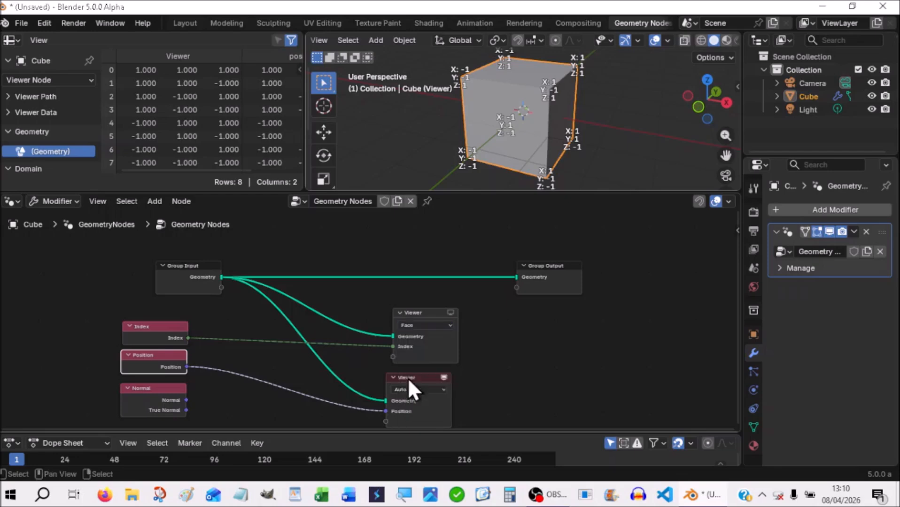
{"action": "left_click", "coordinate": [442, 377]}
{"action": "left_click", "coordinate": [450, 313]}
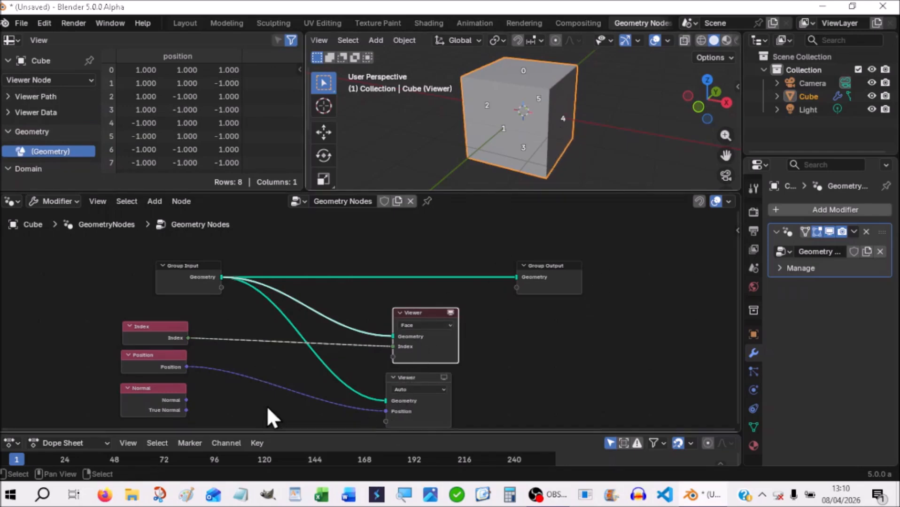
Connect the Normal output to the lower Viewer in place of Position and activate that Viewer
{"action": "left_click_drag", "start_coordinate": [187, 400], "coordinate": [386, 358]}
{"action": "left_click", "coordinate": [444, 324]}
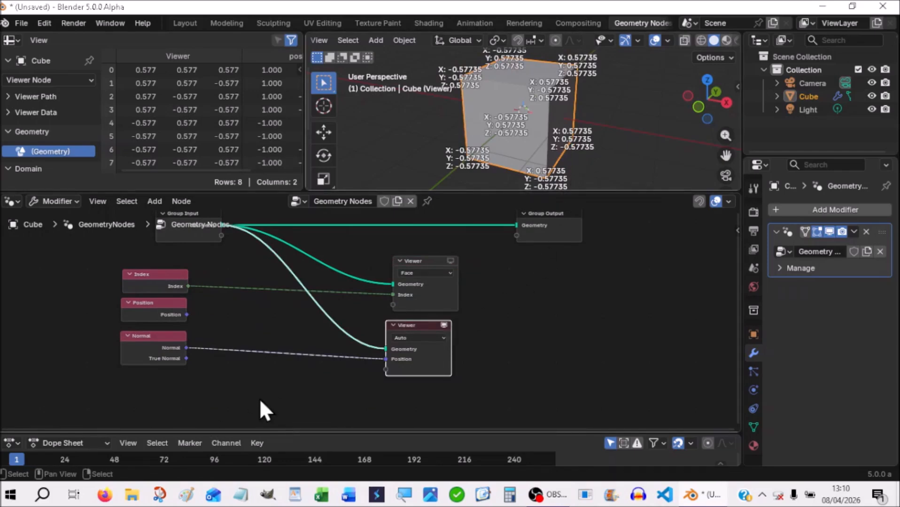
{"action": "left_click", "coordinate": [560, 341]}
{"action": "key", "text": "shift+a"}
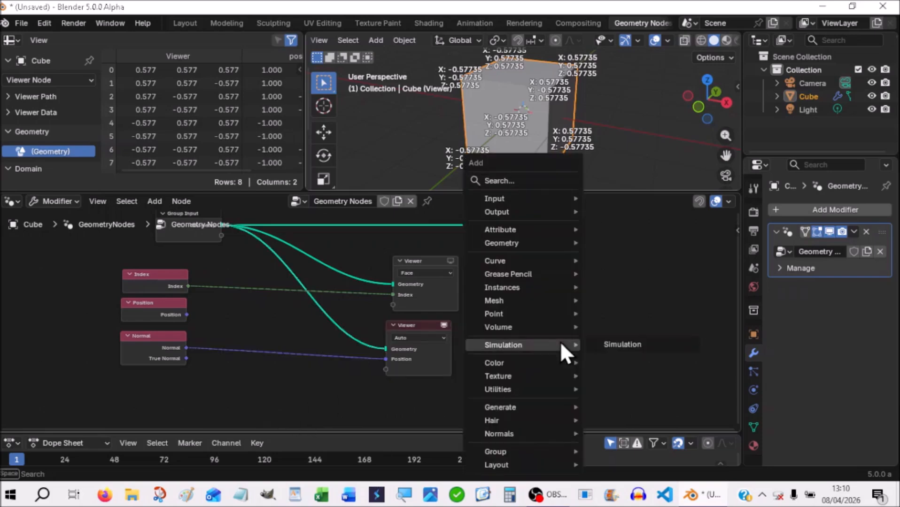
{"action": "mouse_move", "coordinate": [540, 215]}
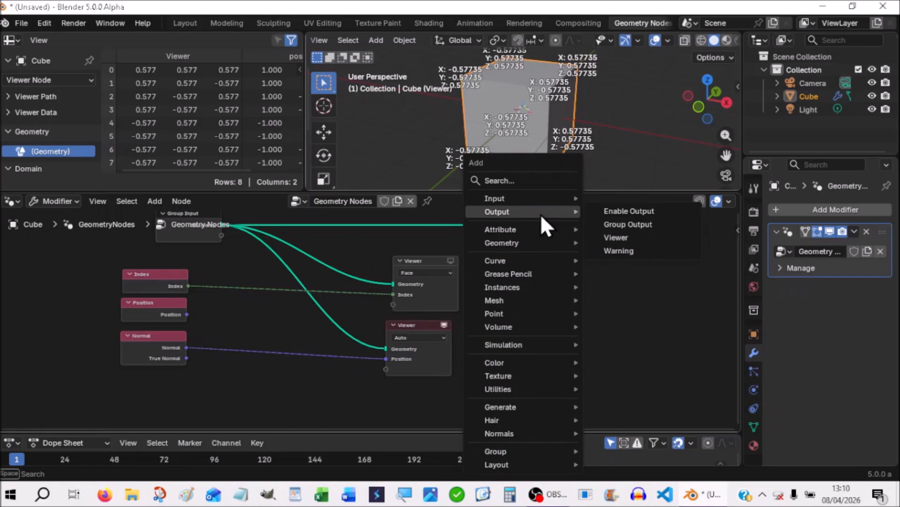
{"action": "mouse_move", "coordinate": [525, 242]}
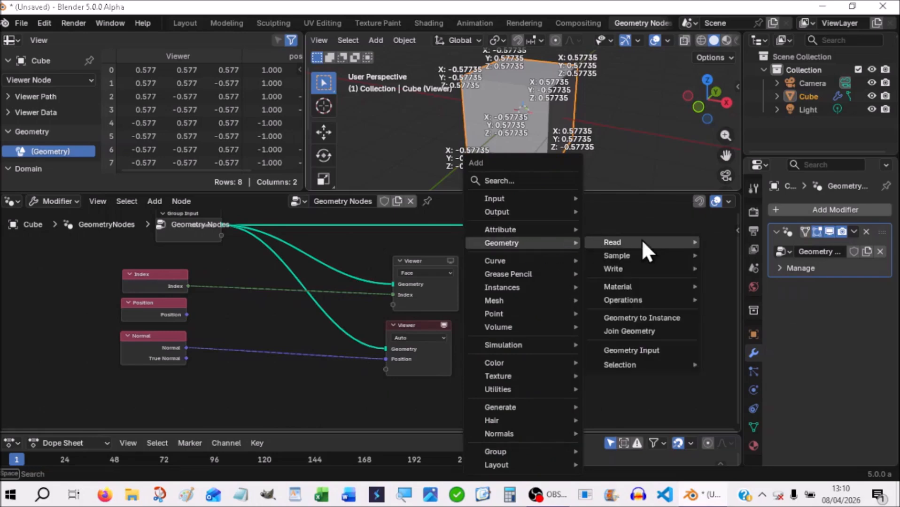
{"action": "mouse_move", "coordinate": [642, 242]}
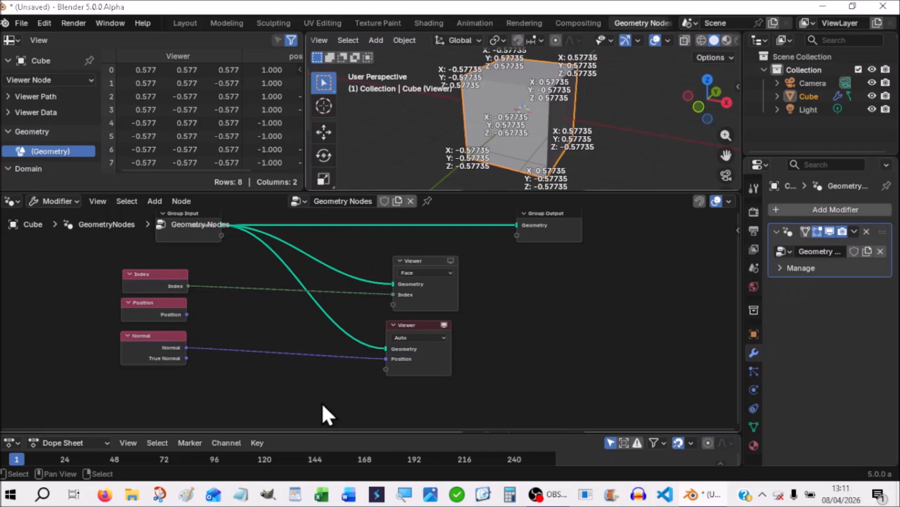
Delete both Viewers, the Index, Position and Normal nodes, and the link between Group Input and Group Output
{"action": "scroll", "coordinate": [571, 365], "scroll_direction": "up", "scroll_amount": 2}
{"action": "scroll", "coordinate": [572, 365], "scroll_direction": "down", "scroll_amount": 3}
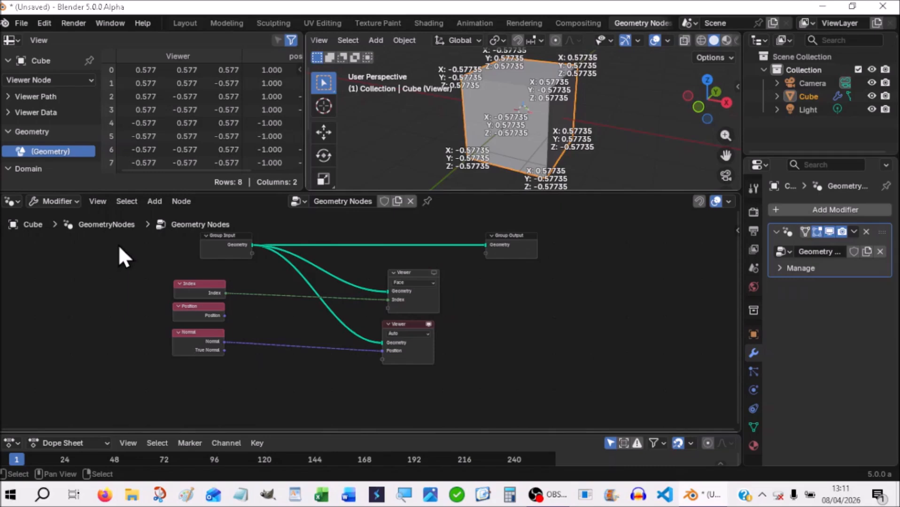
{"action": "left_click_drag", "start_coordinate": [276, 228], "coordinate": [450, 388]}
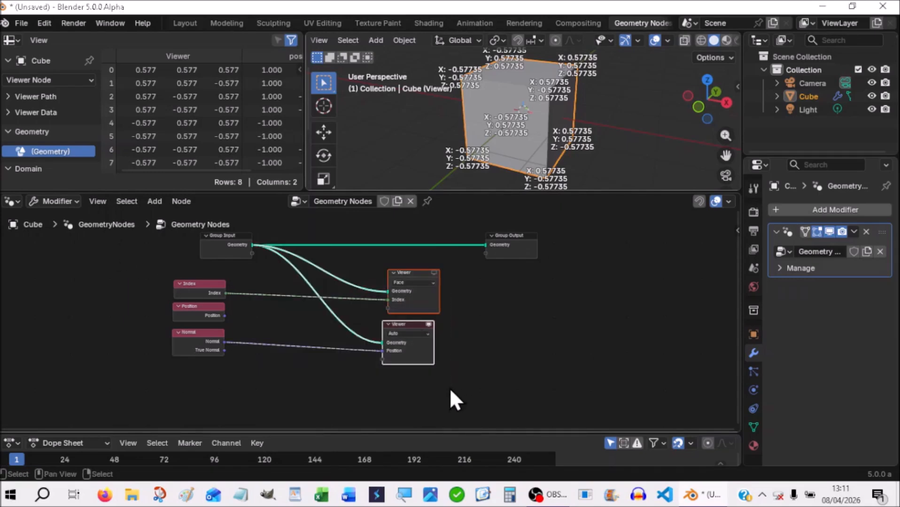
{"action": "key", "text": "Delete"}
{"action": "left_click_drag", "start_coordinate": [102, 268], "coordinate": [288, 379]}
{"action": "key", "text": "Delete"}
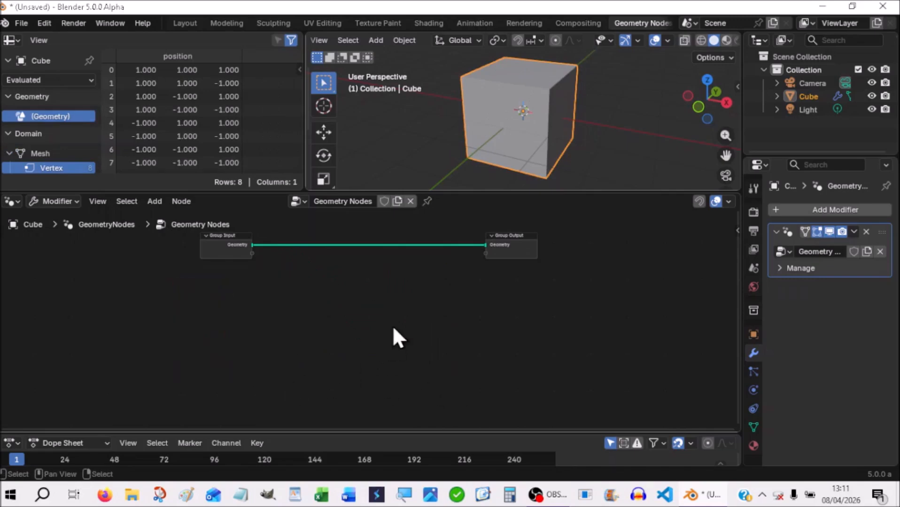
{"action": "right_click_drag", "start_coordinate": [398, 235], "coordinate": [335, 293], "text": "shift"}
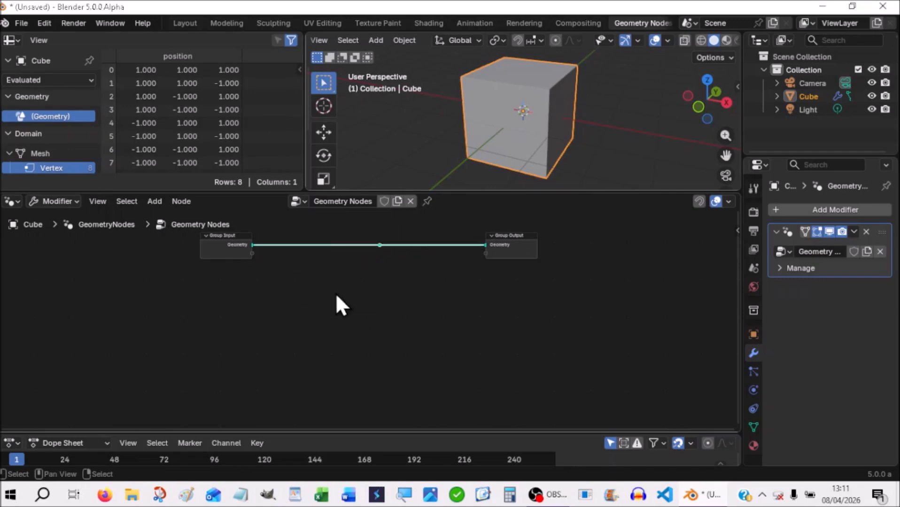
{"action": "key", "text": "Delete"}
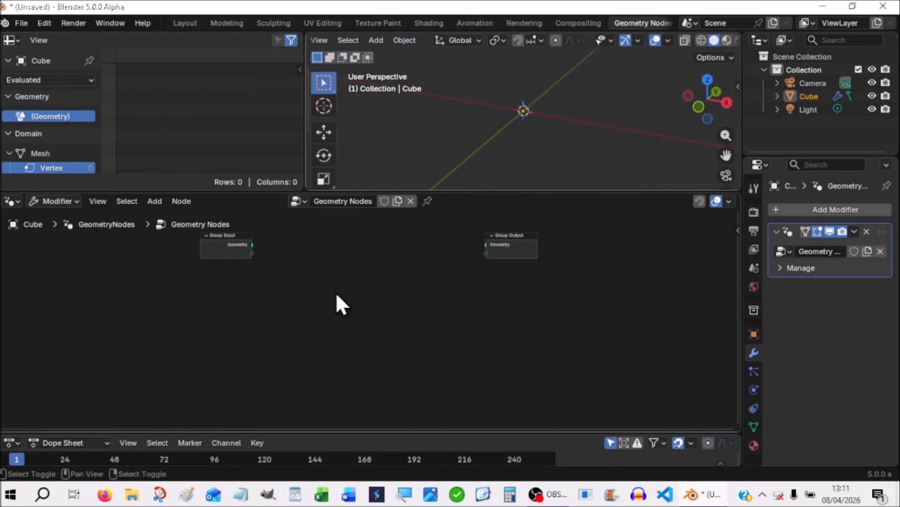
Add a Grid mesh primitive node and place it below and between Group Input and Group Output
{"action": "key", "text": "shift+a"}
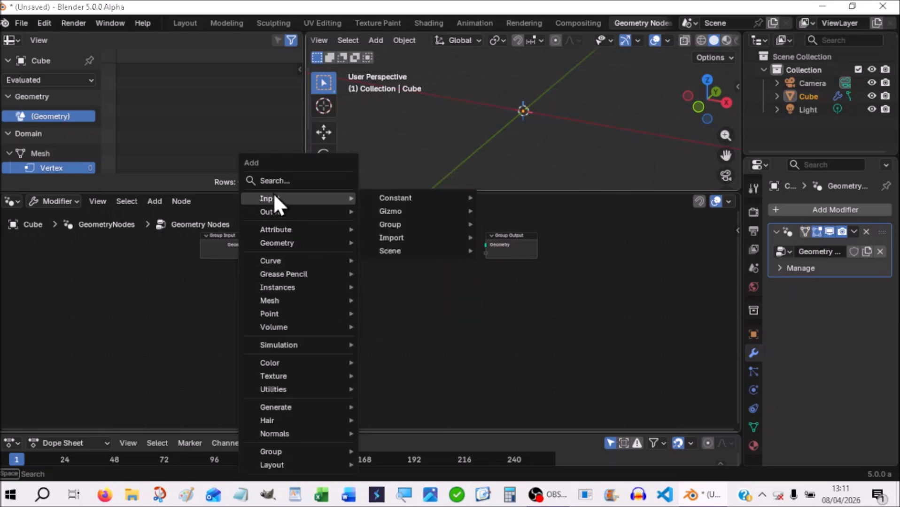
{"action": "mouse_move", "coordinate": [282, 244]}
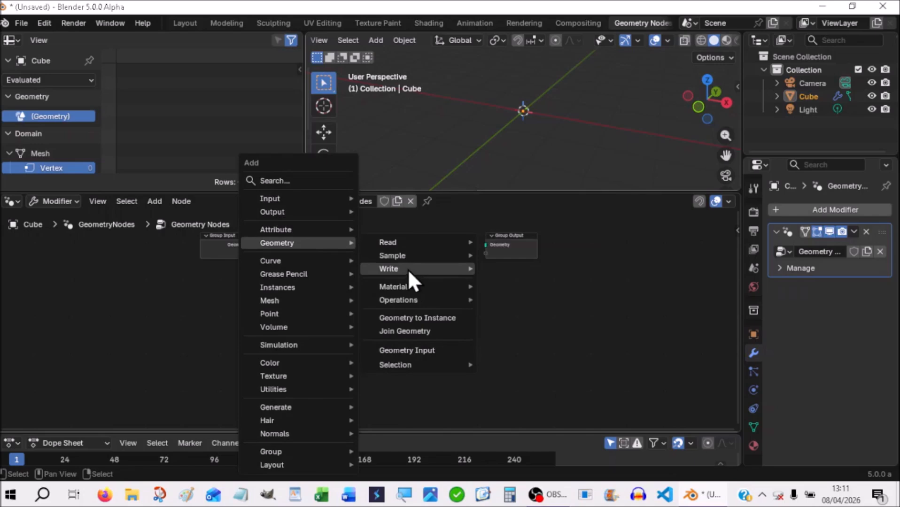
{"action": "mouse_move", "coordinate": [410, 288]}
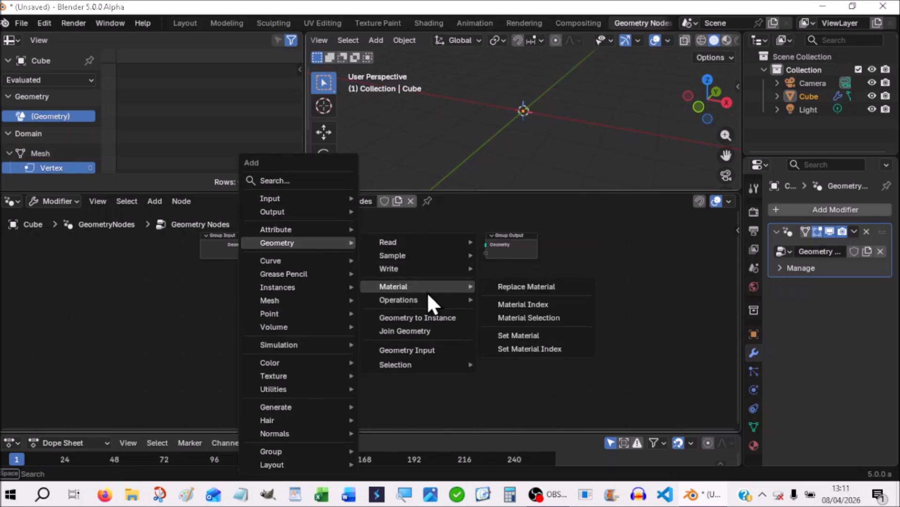
{"action": "mouse_move", "coordinate": [277, 197]}
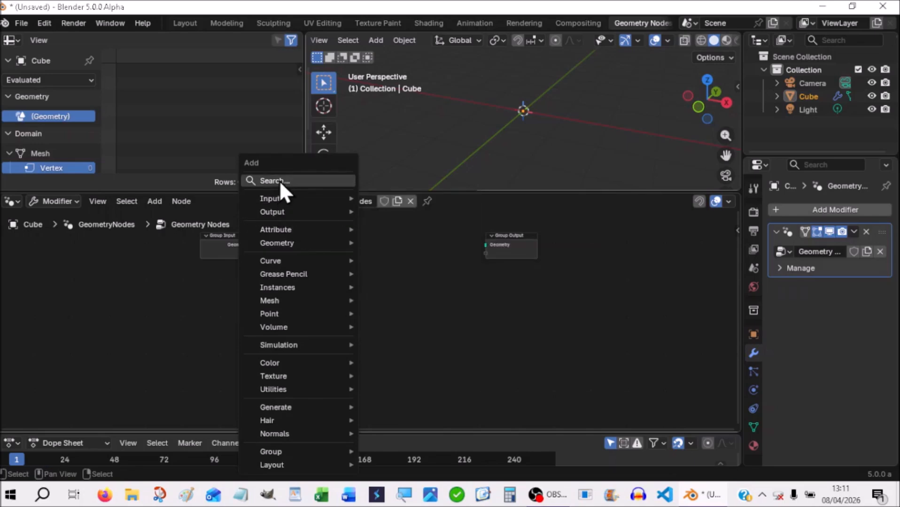
{"action": "mouse_move", "coordinate": [272, 299]}
{"action": "mouse_move", "coordinate": [417, 356]}
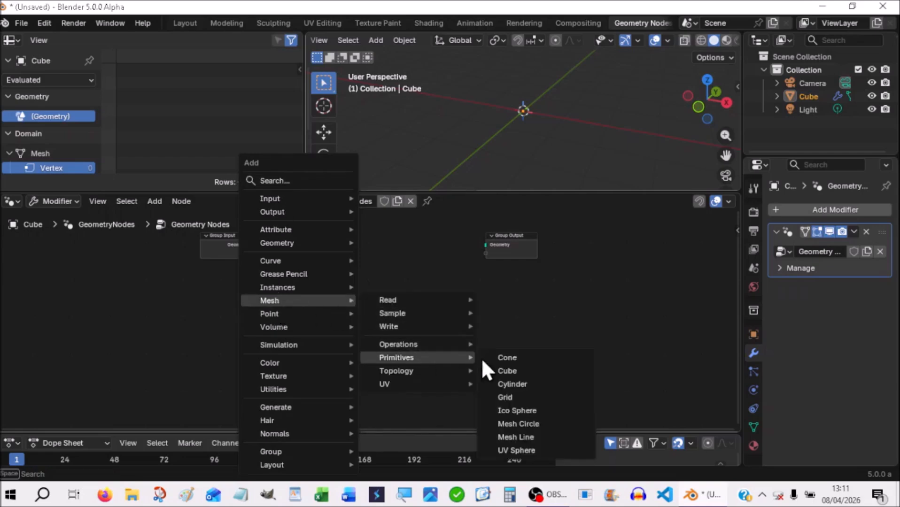
{"action": "left_click", "coordinate": [509, 394]}
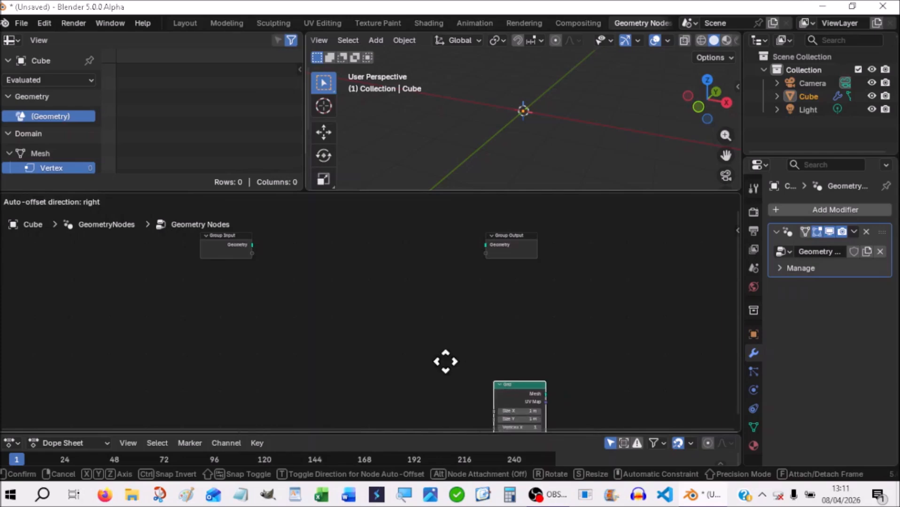
{"action": "left_click", "coordinate": [279, 277]}
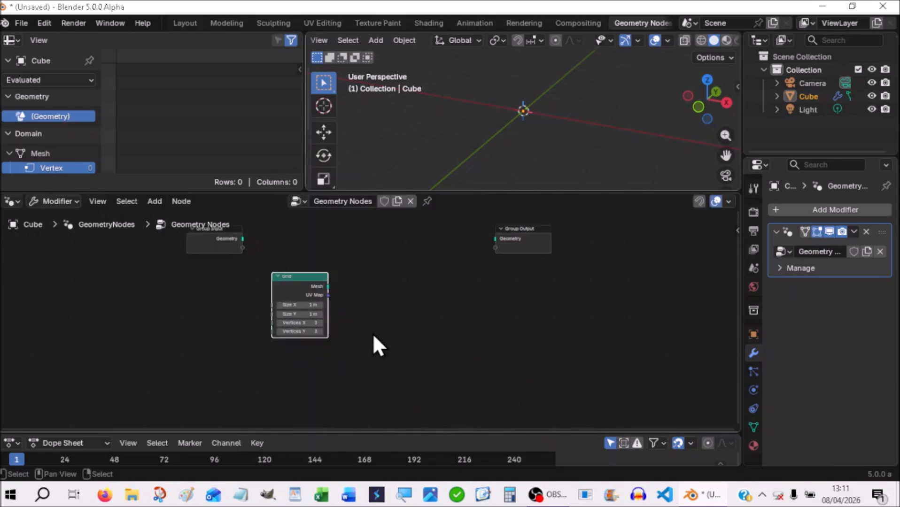
Set the Grid's Vertices X and Vertices Y to 5
{"action": "scroll", "coordinate": [373, 335], "scroll_direction": "up", "scroll_amount": 1}
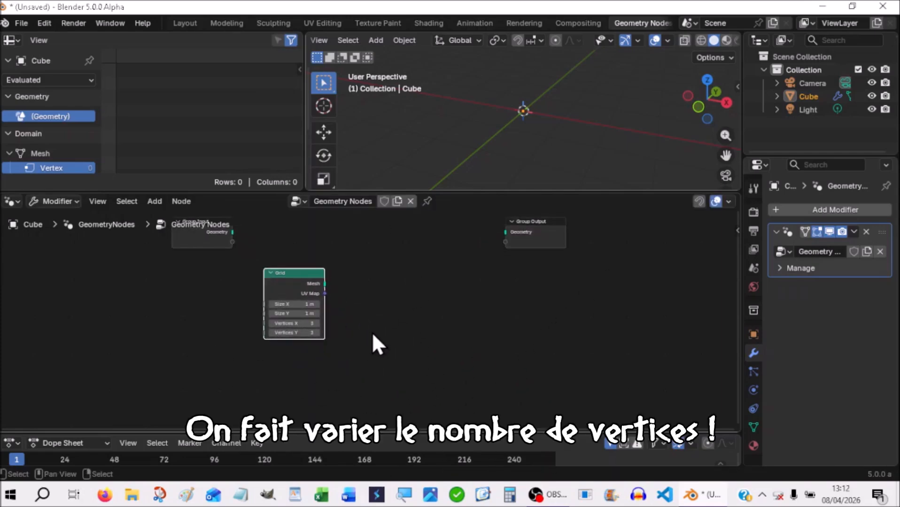
{"action": "left_click", "coordinate": [309, 323]}
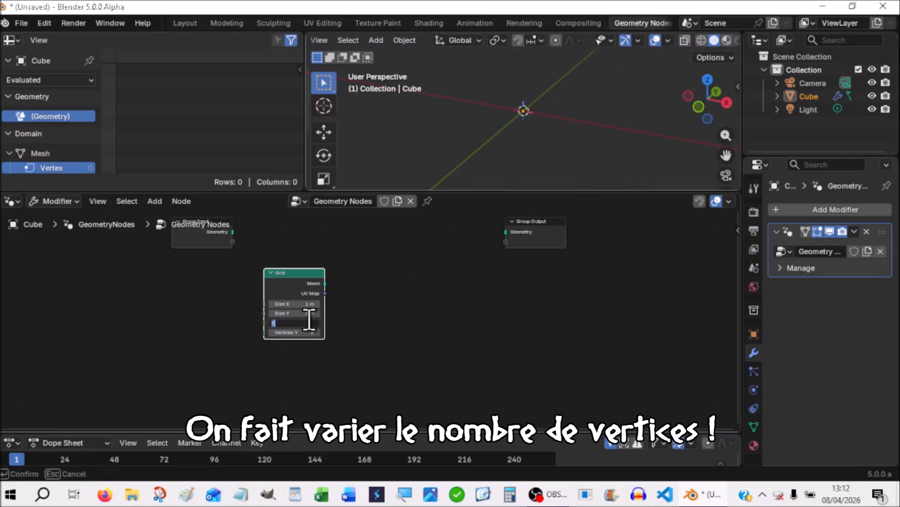
{"action": "key", "text": "Tab"}
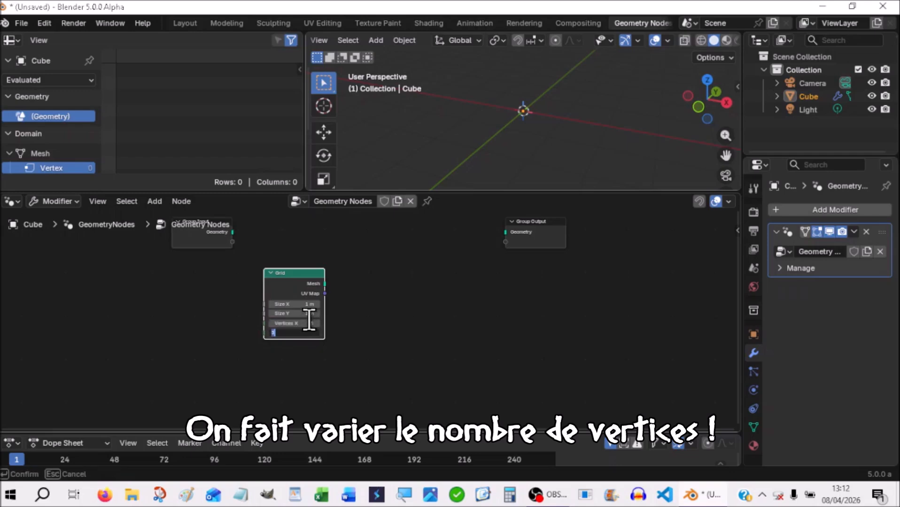
{"action": "type", "text": "5"}
{"action": "key", "text": "Return"}
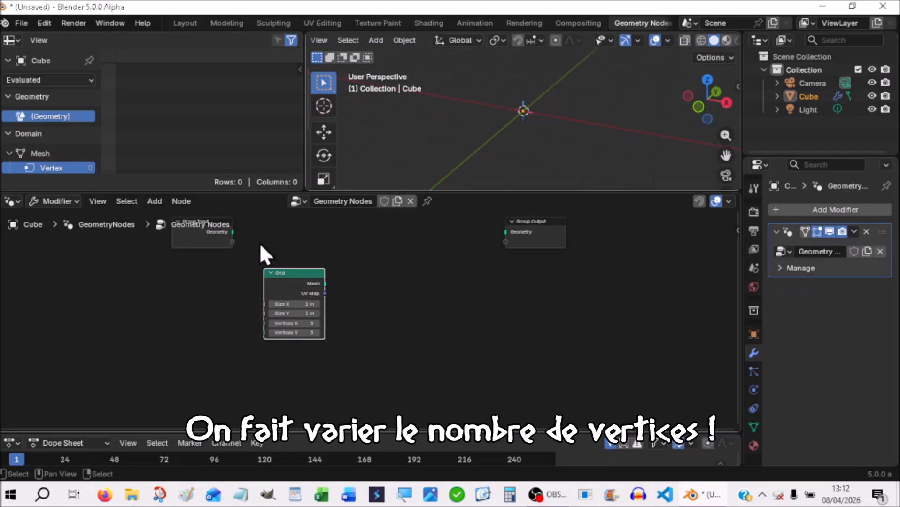
Move Group Input clear of the Grid node and connect the Grid's Mesh output to the Group Output's Geometry
{"action": "left_click_drag", "start_coordinate": [198, 239], "coordinate": [50, 278]}
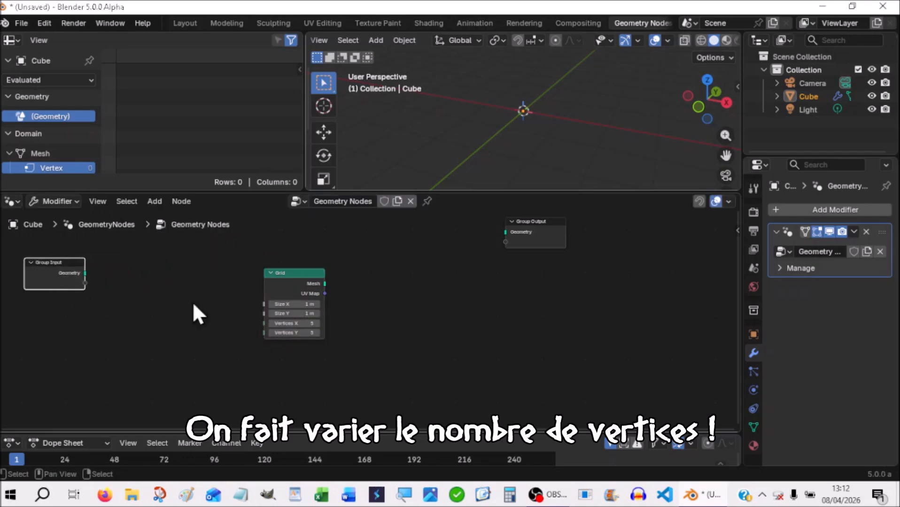
{"action": "left_click_drag", "start_coordinate": [292, 284], "coordinate": [506, 264]}
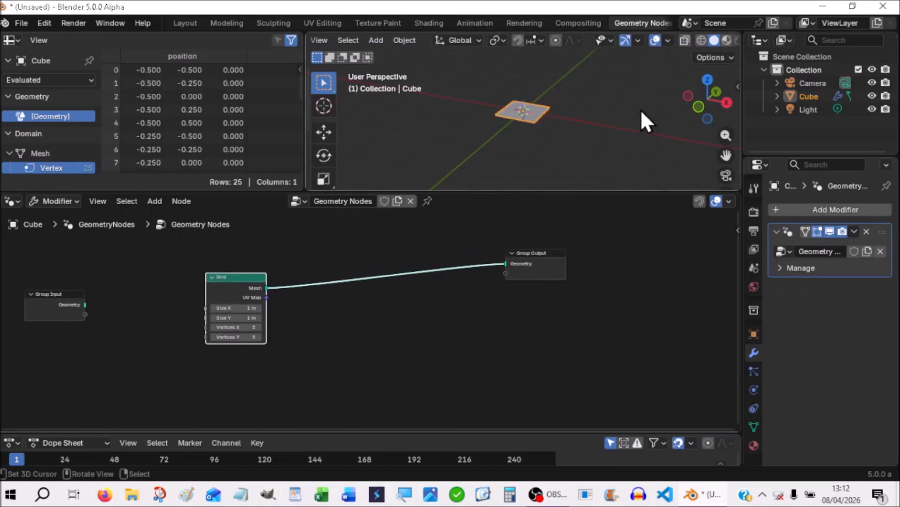
Display the 3D viewport in wireframe and move the Grid node level with Group Output
{"action": "scroll", "coordinate": [634, 150], "scroll_direction": "up", "scroll_amount": 4}
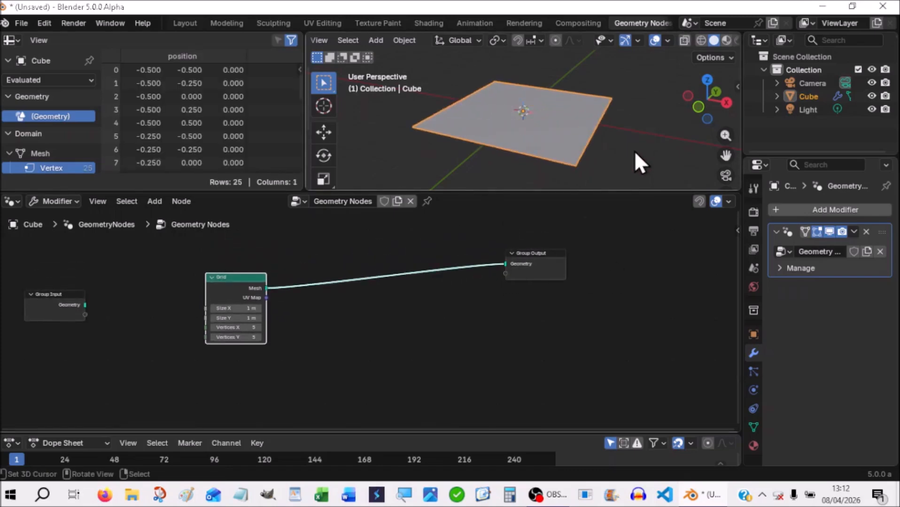
{"action": "left_click", "coordinate": [701, 40]}
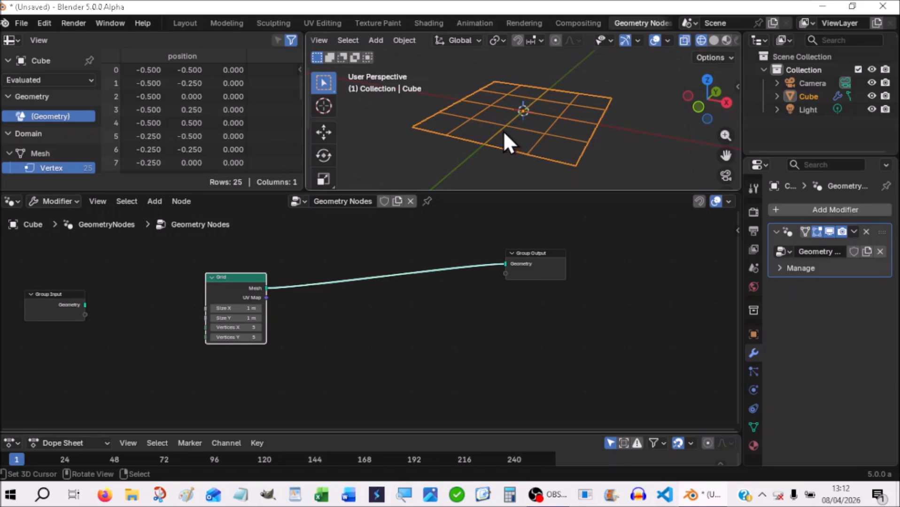
{"action": "left_click_drag", "start_coordinate": [247, 287], "coordinate": [222, 261]}
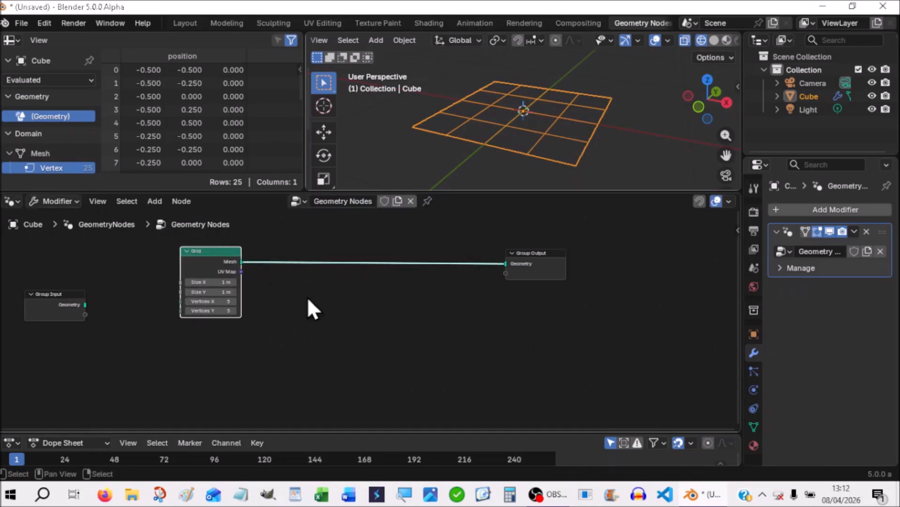
Attach a Viewer to the Grid's Mesh output and place it below the link to Group Output
{"action": "key", "text": "shift+a"}
{"action": "left_click", "coordinate": [215, 249], "text": "ctrl+shift"}
{"action": "left_click_drag", "start_coordinate": [292, 220], "coordinate": [435, 300]}
{"action": "left_click", "coordinate": [301, 353]}
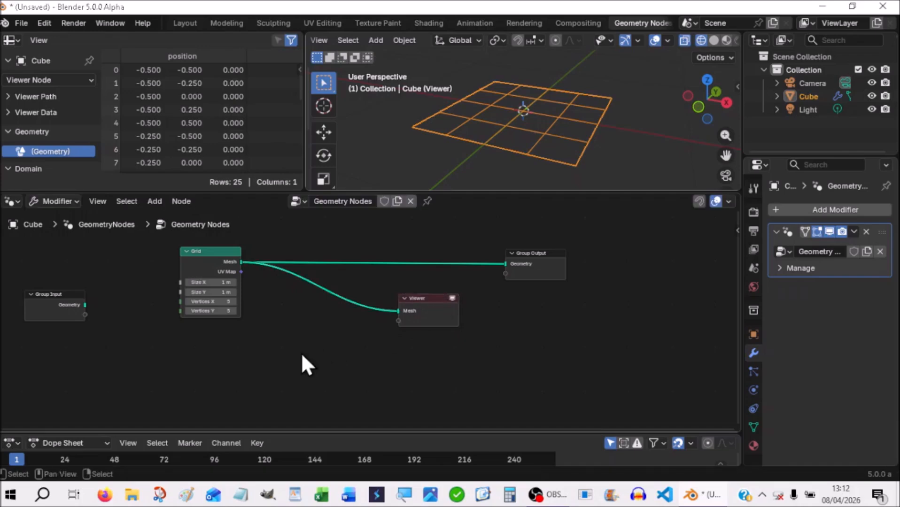
Add an Index node and connect its output to the Viewer to show the grid's vertex indices
{"action": "key", "text": "shift+a"}
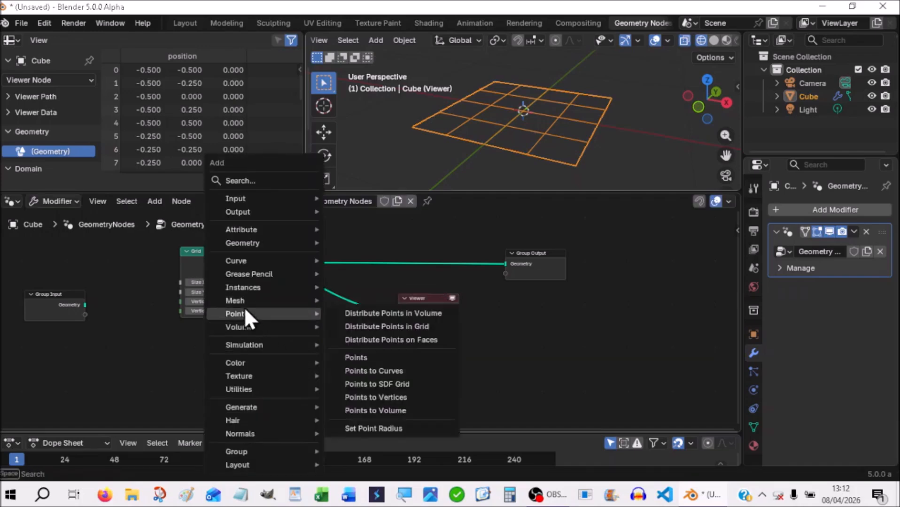
{"action": "mouse_move", "coordinate": [252, 215]}
{"action": "mouse_move", "coordinate": [246, 243]}
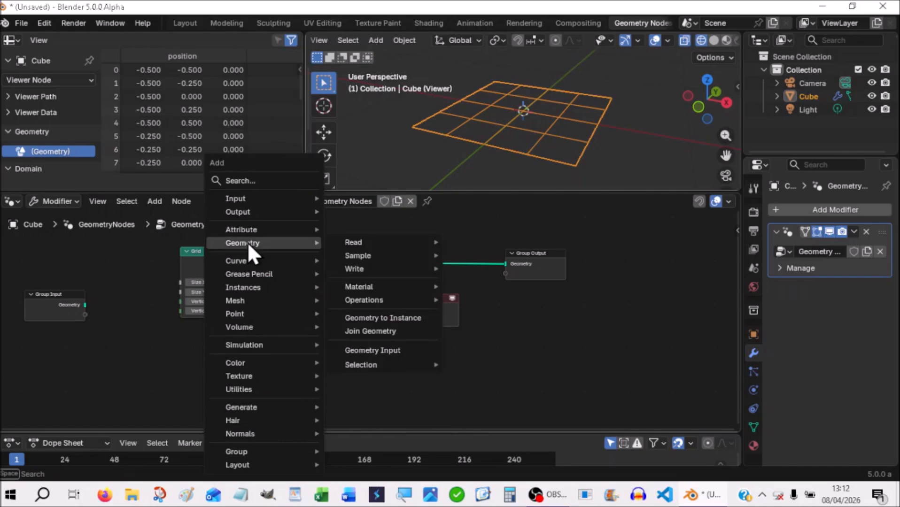
{"action": "mouse_move", "coordinate": [381, 242]}
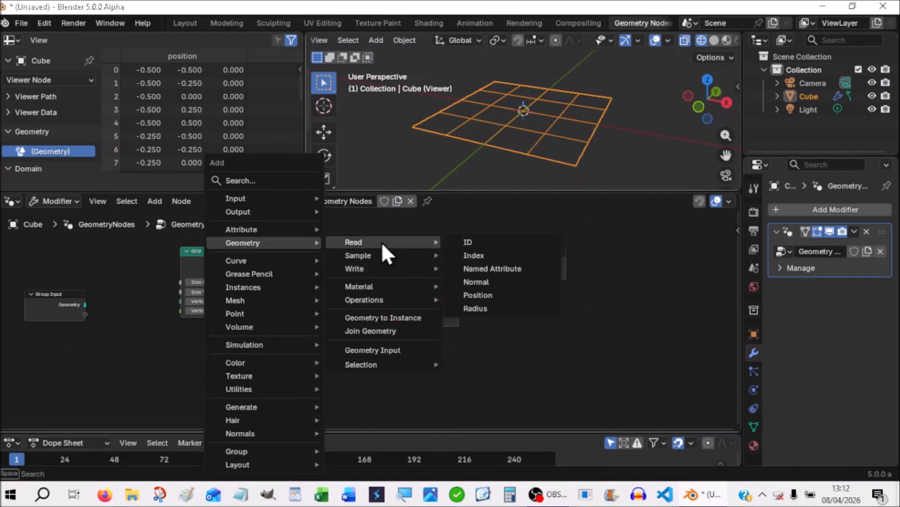
{"action": "left_click", "coordinate": [472, 256]}
{"action": "left_click", "coordinate": [472, 257]}
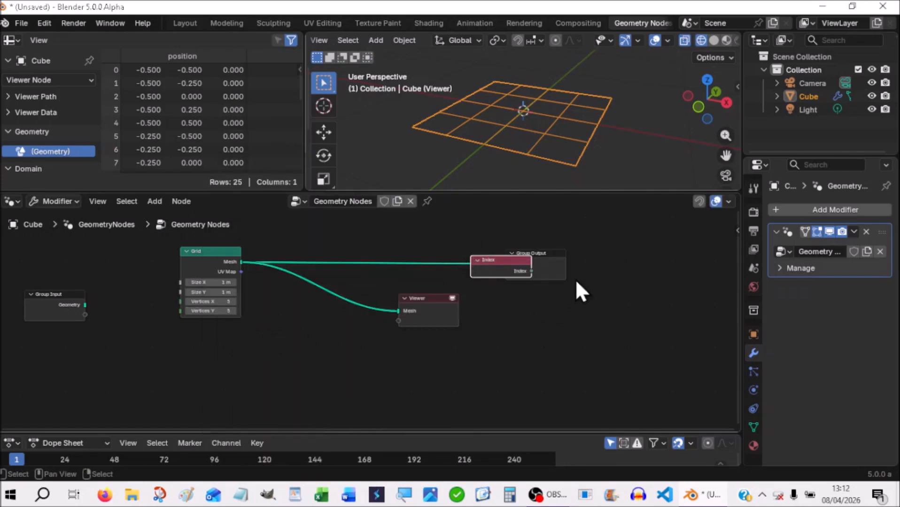
{"action": "left_click_drag", "start_coordinate": [496, 259], "coordinate": [399, 325]}
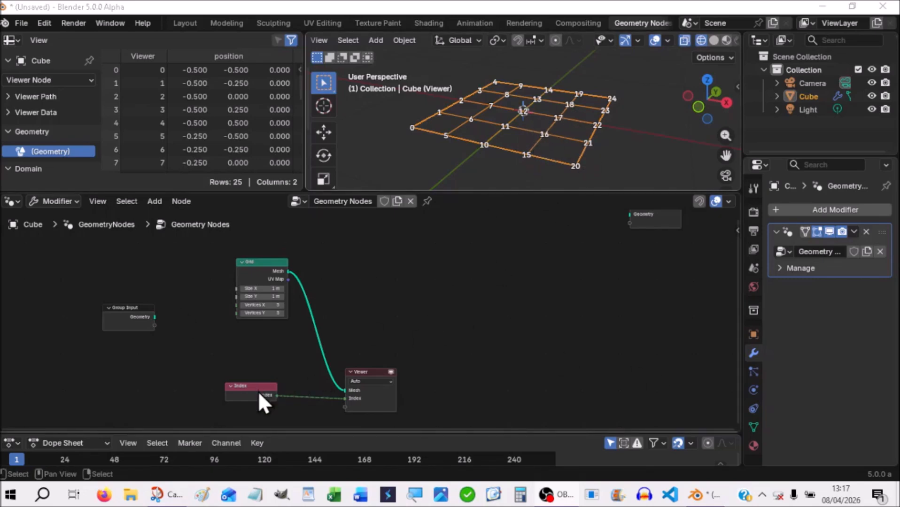
Move the Grid and Index nodes closer to Group Input and reposition the Viewer just beyond them
{"action": "left_click_drag", "start_coordinate": [378, 376], "coordinate": [409, 369]}
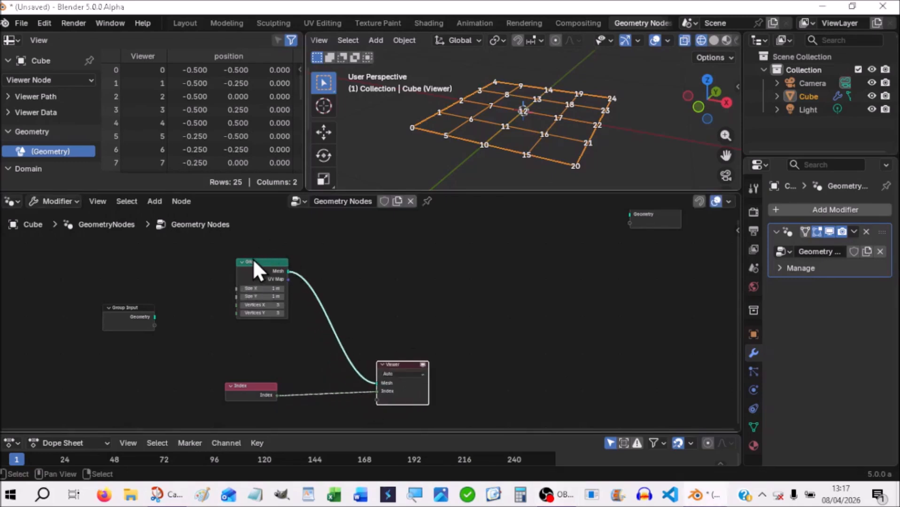
{"action": "left_click", "coordinate": [240, 264]}
{"action": "left_click_drag", "start_coordinate": [254, 264], "coordinate": [227, 252]}
{"action": "left_click_drag", "start_coordinate": [258, 399], "coordinate": [232, 391]}
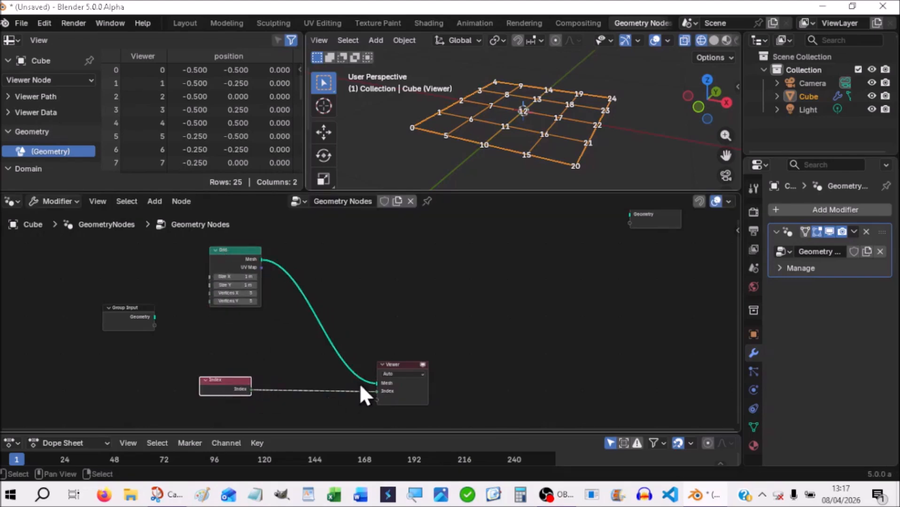
{"action": "left_click_drag", "start_coordinate": [397, 368], "coordinate": [359, 360]}
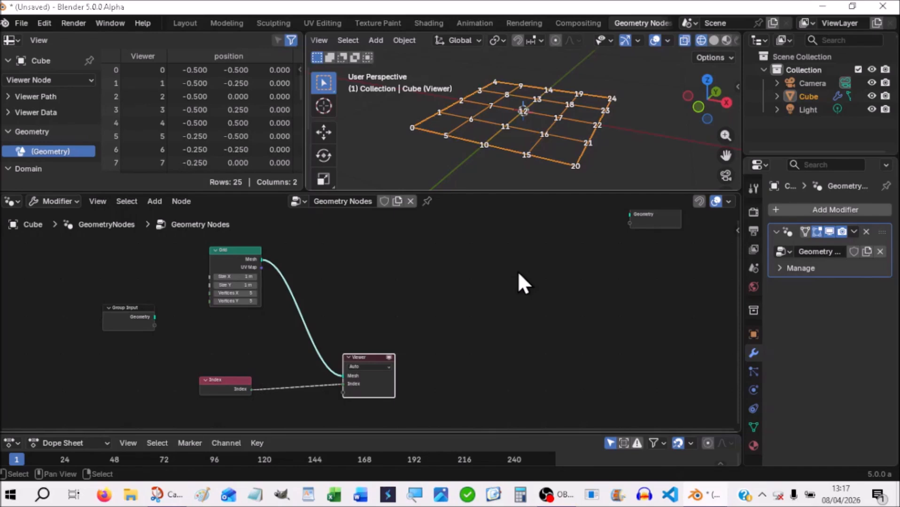
Connect the Grid's Mesh to Group Output and insert an Instance on Points node into that link
{"action": "key", "text": "shift+a"}
{"action": "mouse_move", "coordinate": [518, 274]}
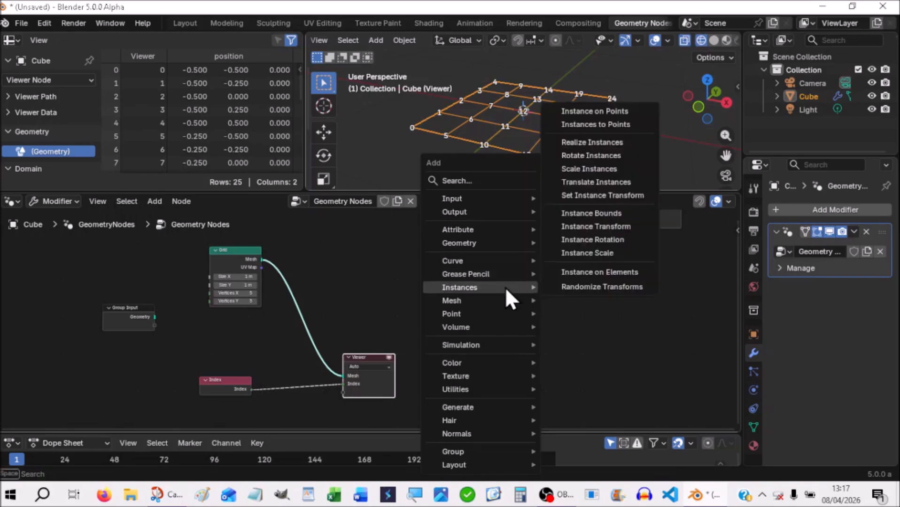
{"action": "left_click", "coordinate": [585, 114]}
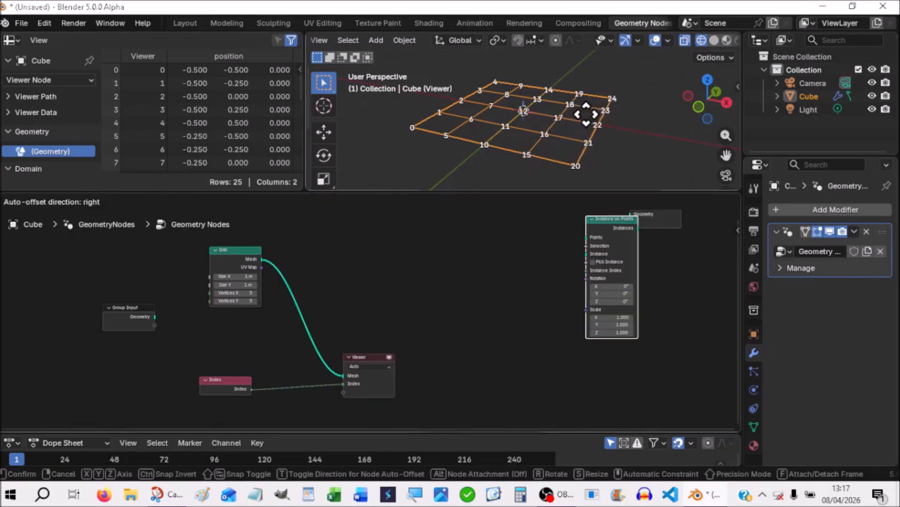
{"action": "left_click", "coordinate": [442, 144]}
{"action": "left_click_drag", "start_coordinate": [260, 259], "coordinate": [638, 293]}
{"action": "left_click_drag", "start_coordinate": [475, 323], "coordinate": [527, 284]}
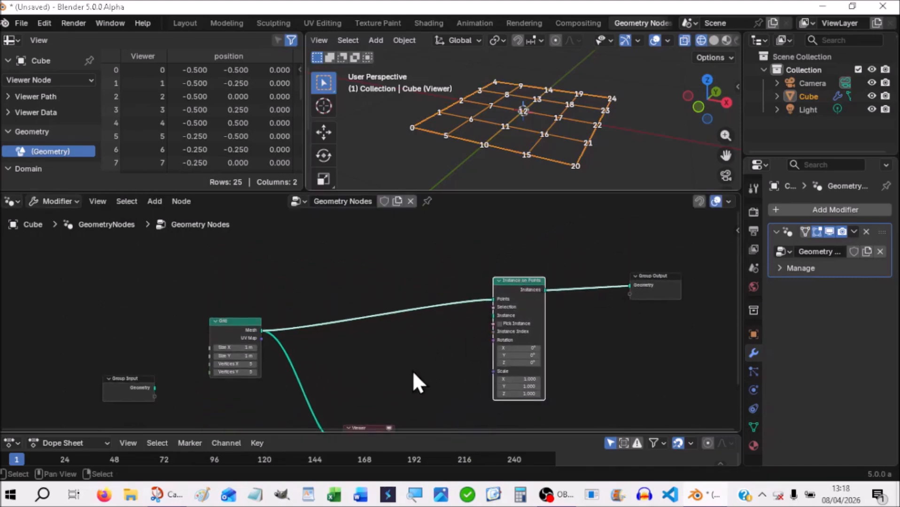
Add an Ico Sphere mesh primitive node and place it just before Instance on Points
{"action": "key", "text": "shift+a"}
{"action": "mouse_move", "coordinate": [413, 371]}
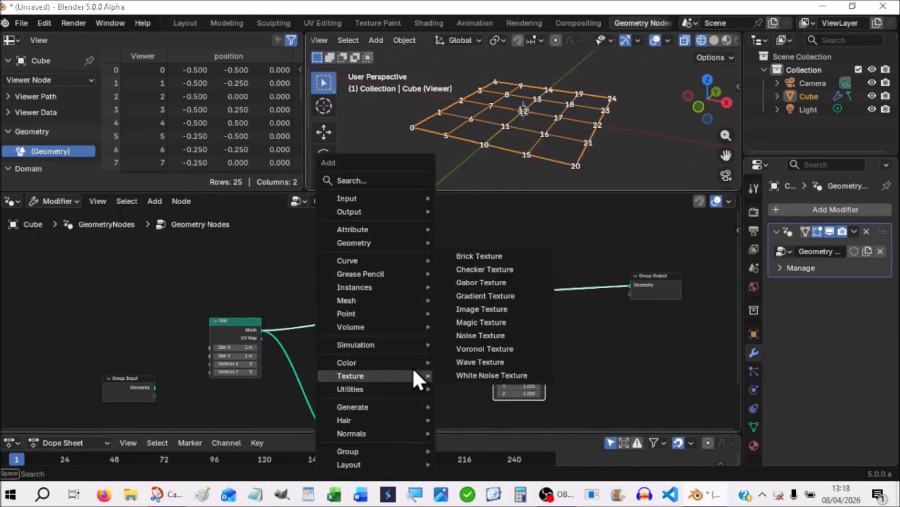
{"action": "mouse_move", "coordinate": [379, 242]}
{"action": "mouse_move", "coordinate": [463, 242]}
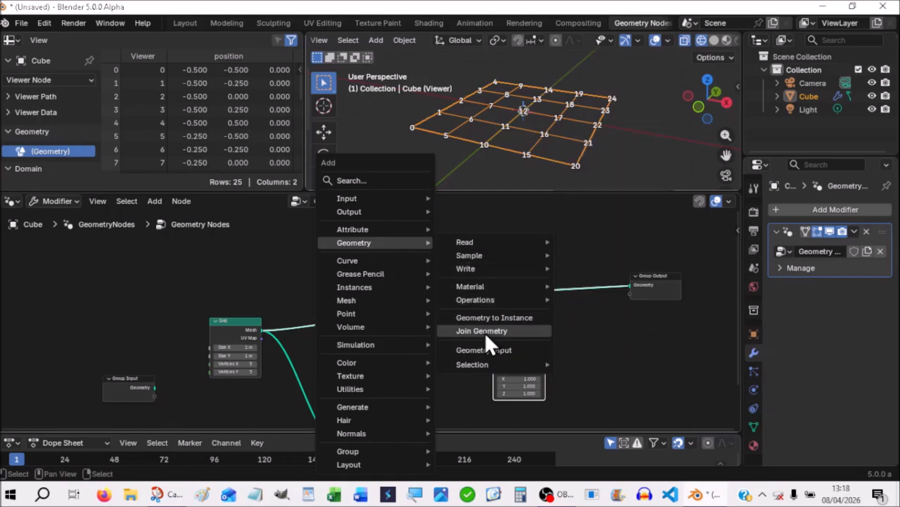
{"action": "mouse_move", "coordinate": [484, 304]}
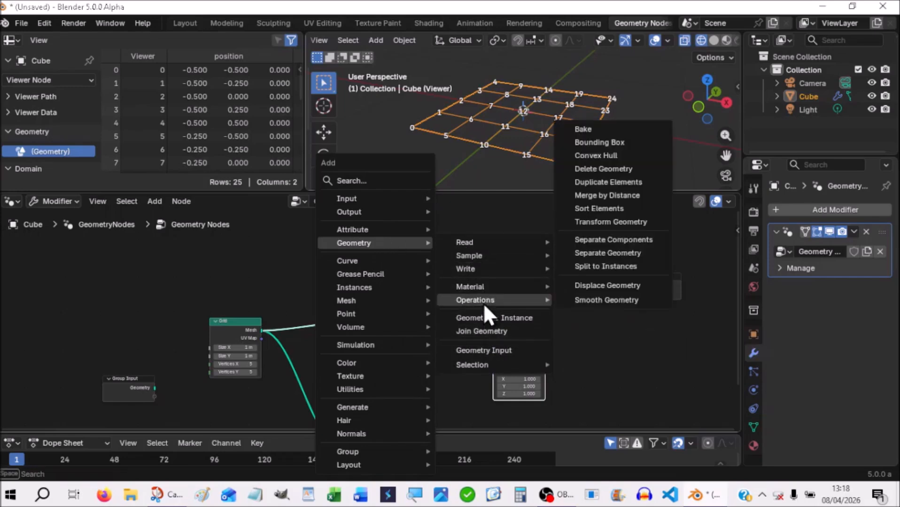
{"action": "mouse_move", "coordinate": [367, 301]}
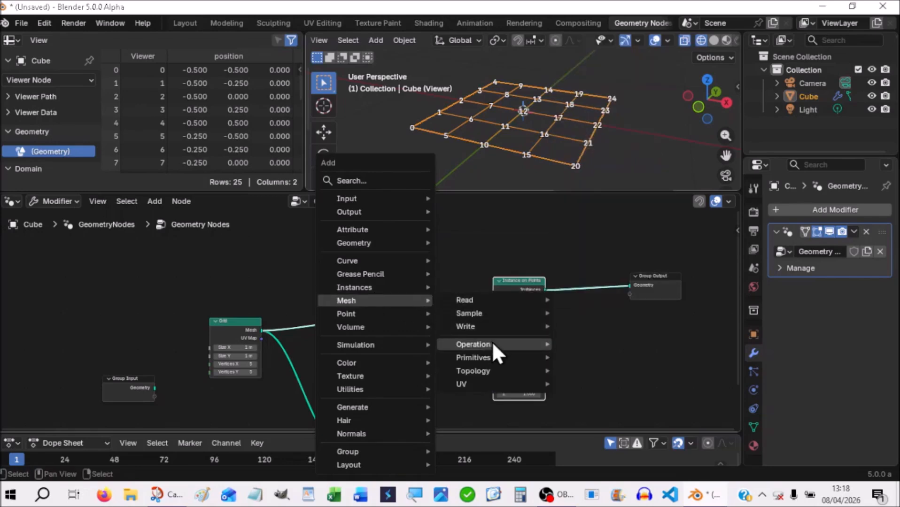
{"action": "mouse_move", "coordinate": [490, 358]}
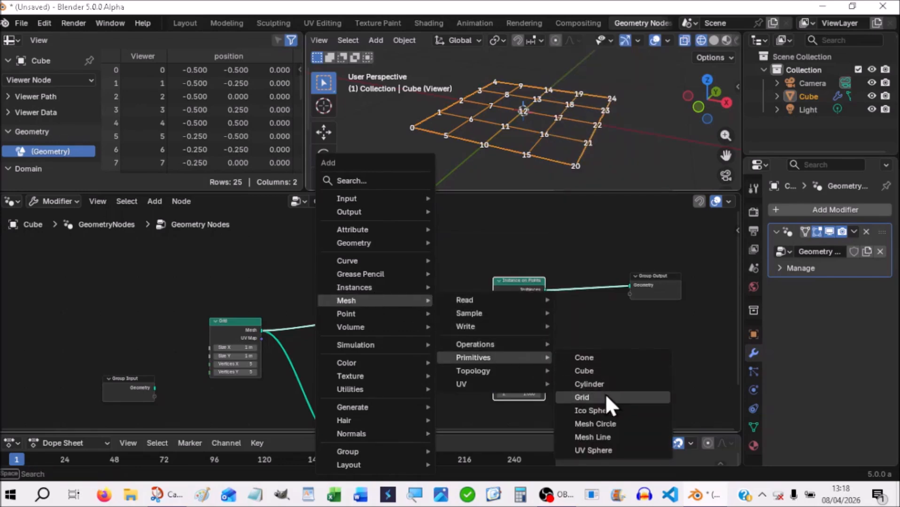
{"action": "left_click", "coordinate": [606, 410]}
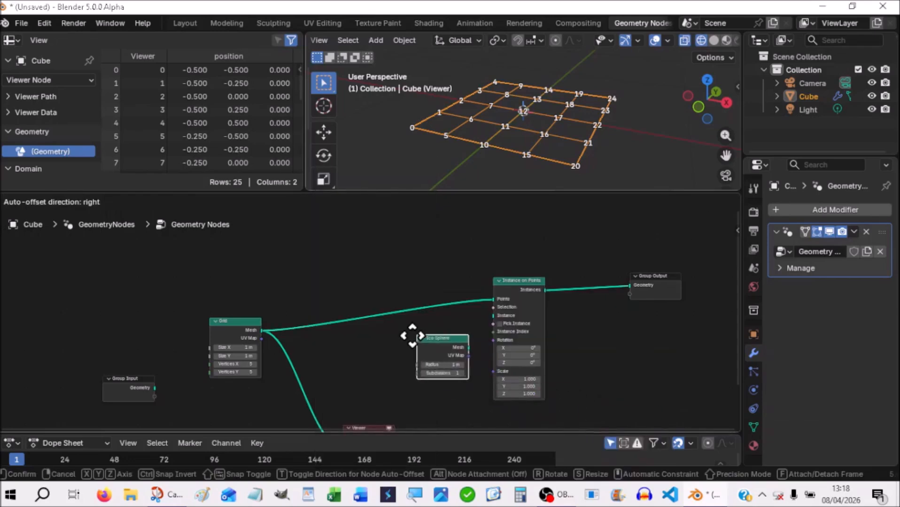
{"action": "left_click", "coordinate": [414, 338]}
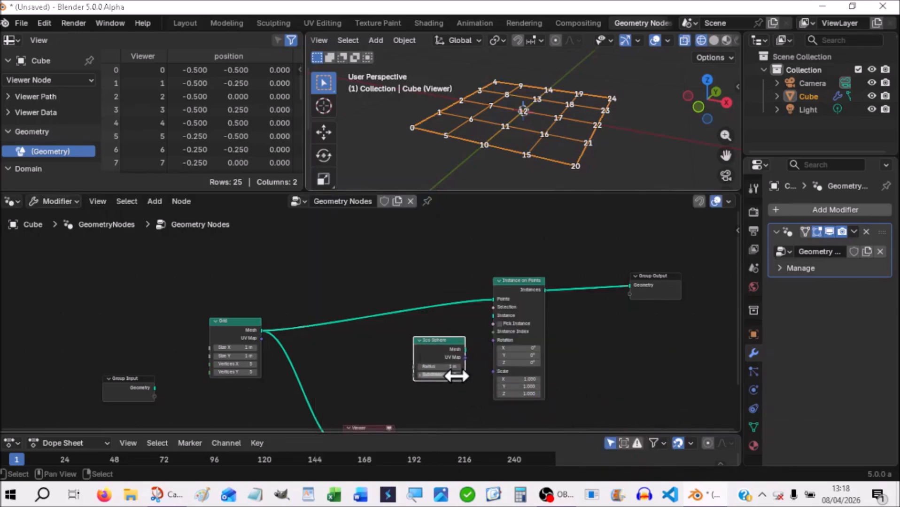
Set the Ico Sphere's radius to 0.1 m and connect its Mesh to the Instance input of Instance on Points
{"action": "scroll", "coordinate": [462, 395], "scroll_direction": "up", "scroll_amount": 1}
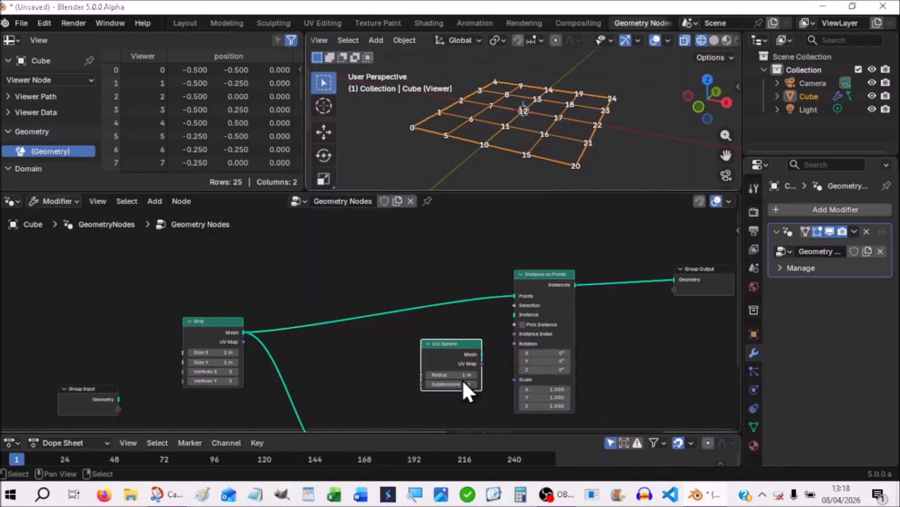
{"action": "double_click", "coordinate": [462, 375]}
{"action": "type", "text": ".1"}
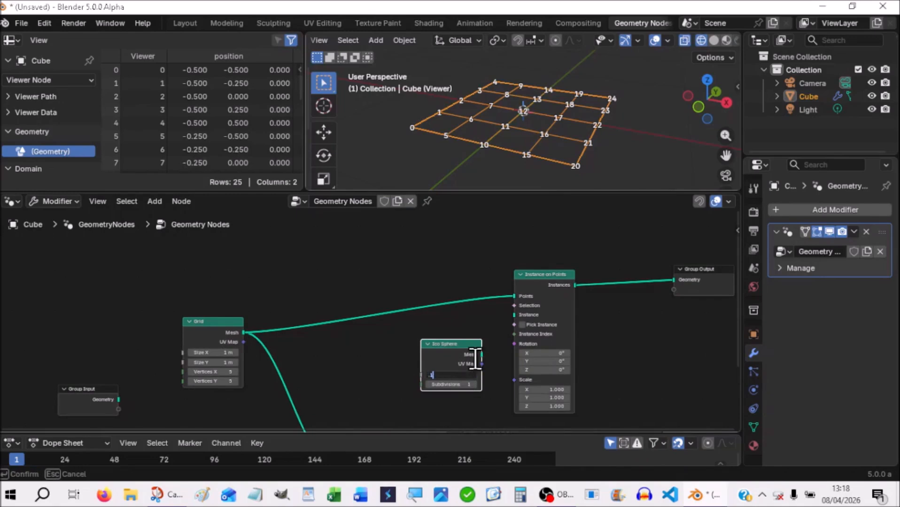
{"action": "key", "text": "Return"}
{"action": "left_click_drag", "start_coordinate": [481, 355], "coordinate": [515, 318]}
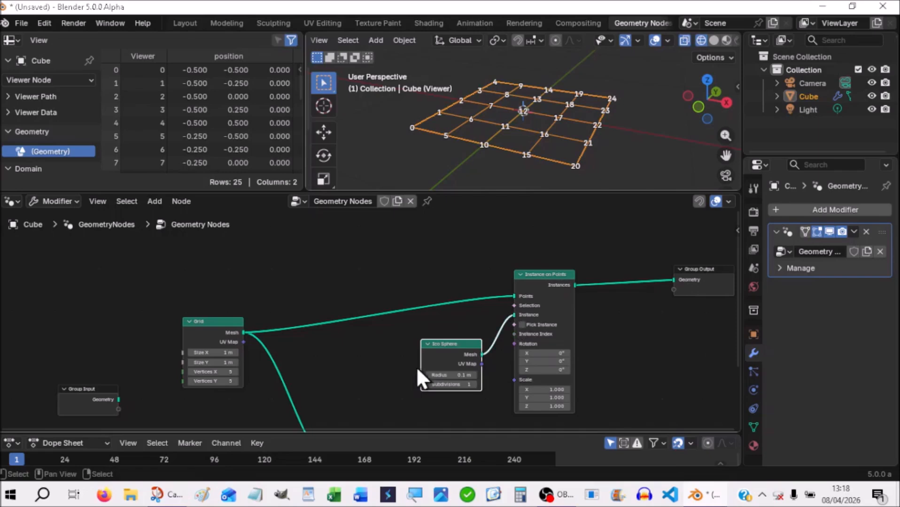
Deactivate the Viewer to show the instanced spheres, and move the Instance on Points and Ico Sphere nodes lower
{"action": "middle_click_drag", "start_coordinate": [398, 295], "coordinate": [375, 214]}
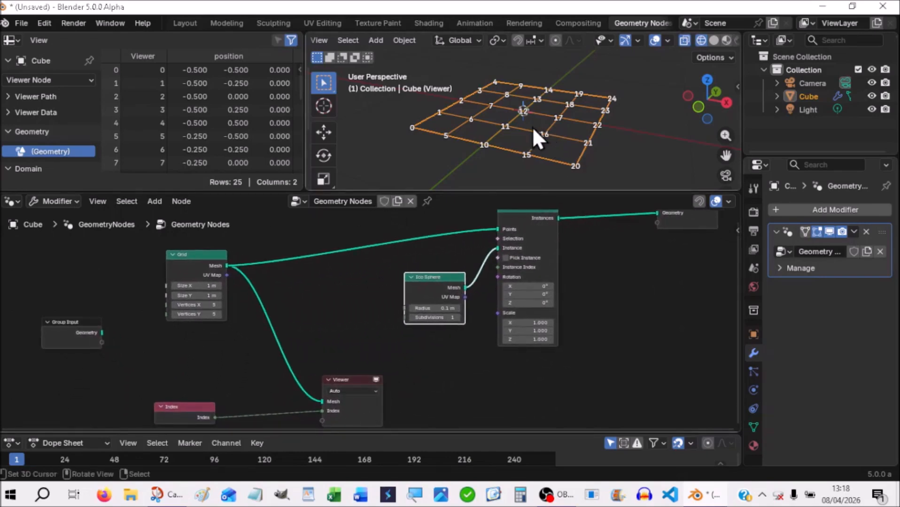
{"action": "left_click", "coordinate": [375, 379]}
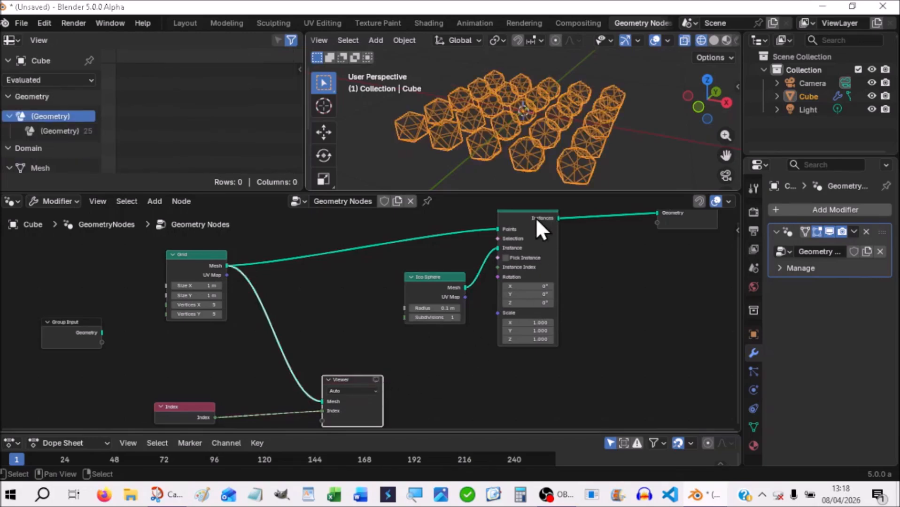
{"action": "left_click_drag", "start_coordinate": [533, 213], "coordinate": [532, 274]}
{"action": "left_click_drag", "start_coordinate": [443, 286], "coordinate": [445, 340]}
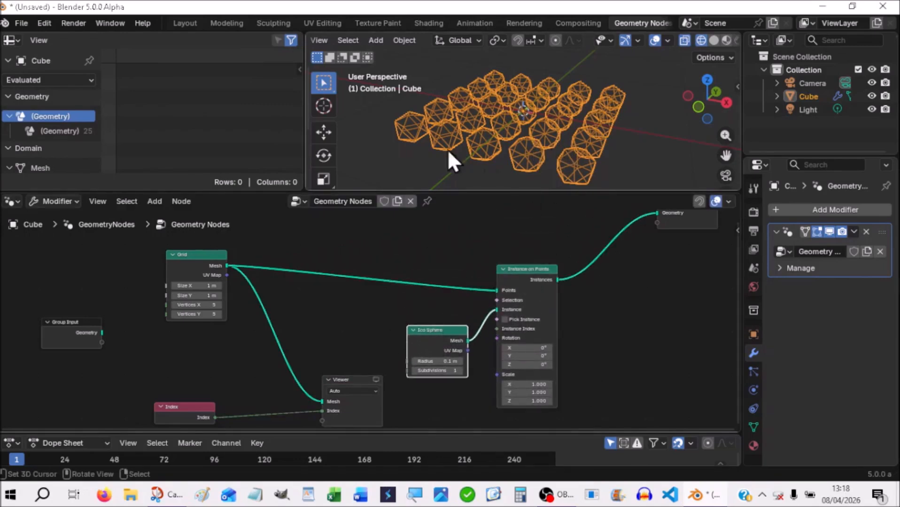
Insert a Join Geometry node between Instance on Points and Group Output, and connect the Grid's Mesh to it as well
{"action": "left_click_drag", "start_coordinate": [480, 191], "coordinate": [488, 160]}
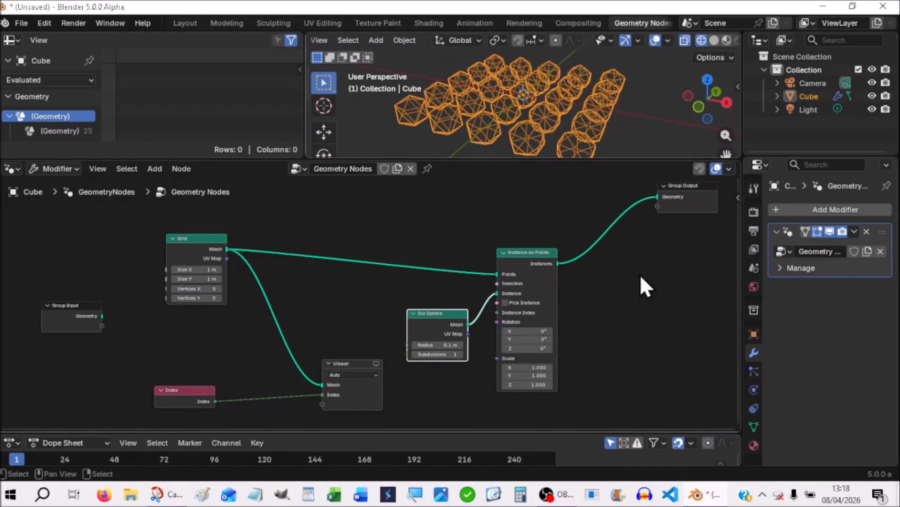
{"action": "key", "text": "shift+a"}
{"action": "mouse_move", "coordinate": [639, 274]}
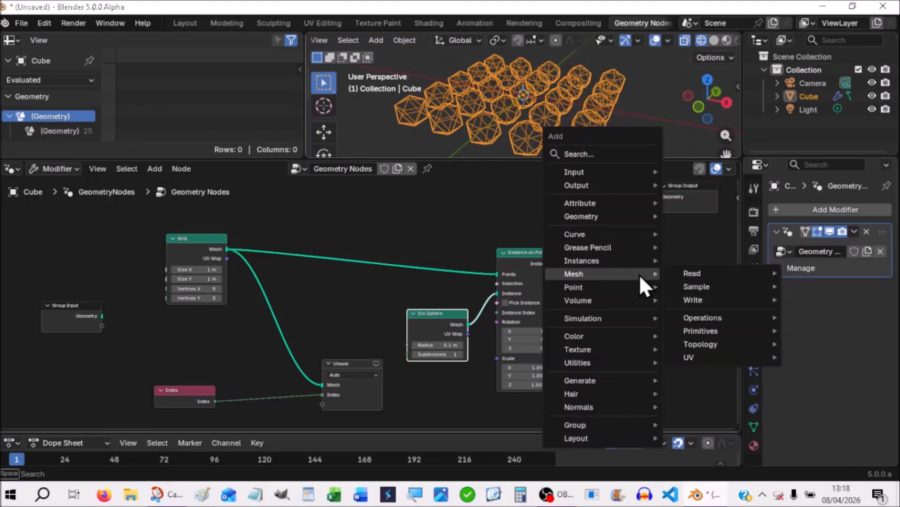
{"action": "mouse_move", "coordinate": [629, 217]}
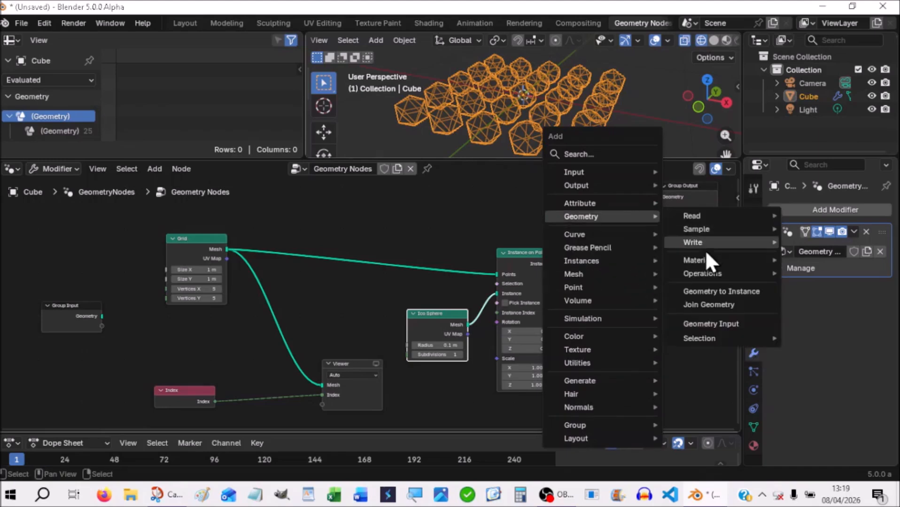
{"action": "left_click", "coordinate": [707, 303]}
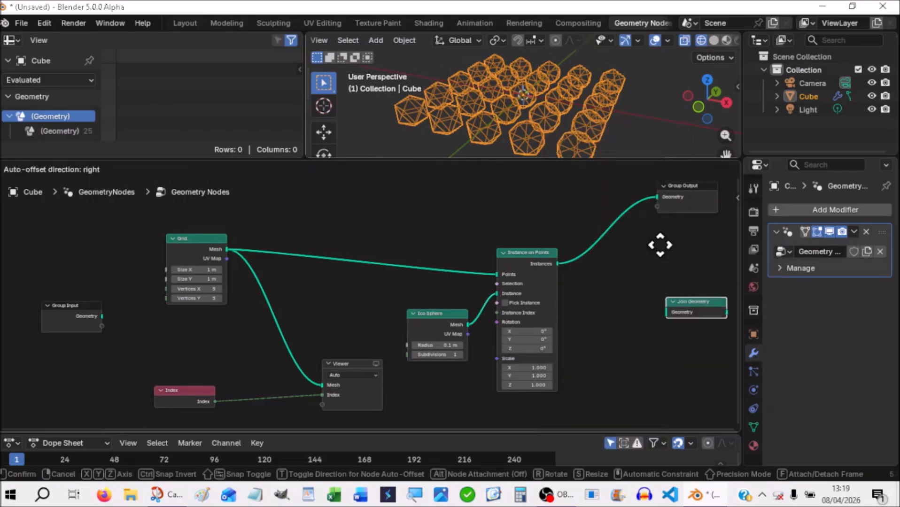
{"action": "left_click", "coordinate": [643, 230]}
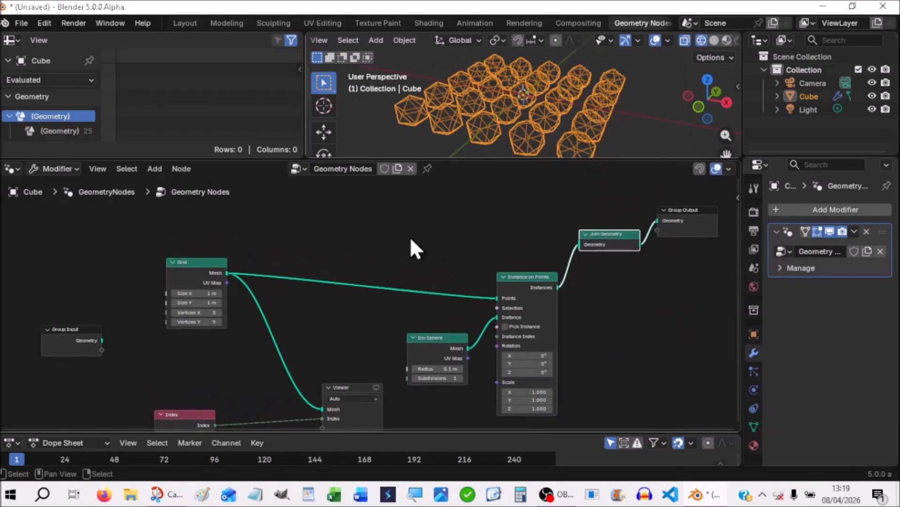
{"action": "left_click_drag", "start_coordinate": [226, 273], "coordinate": [582, 245]}
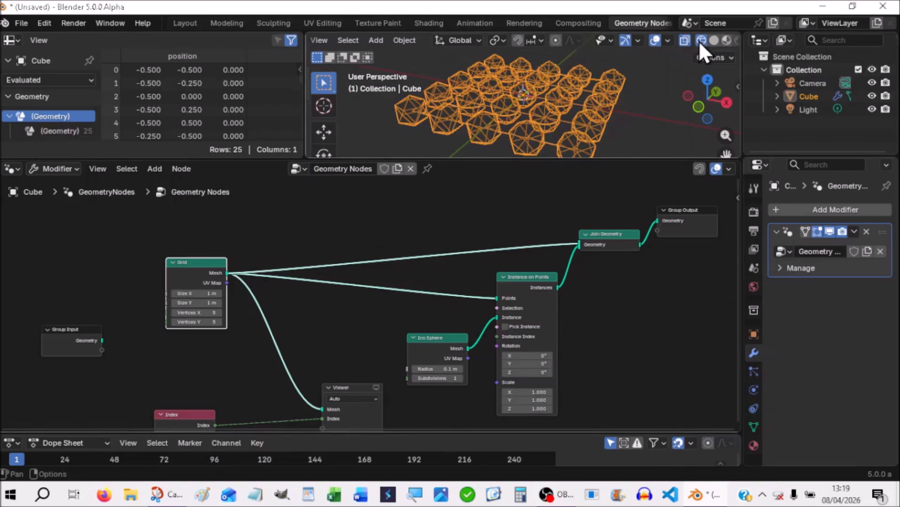
Inspect the joined grid and spheres in solid shading and again in wireframe
{"action": "left_click", "coordinate": [713, 40]}
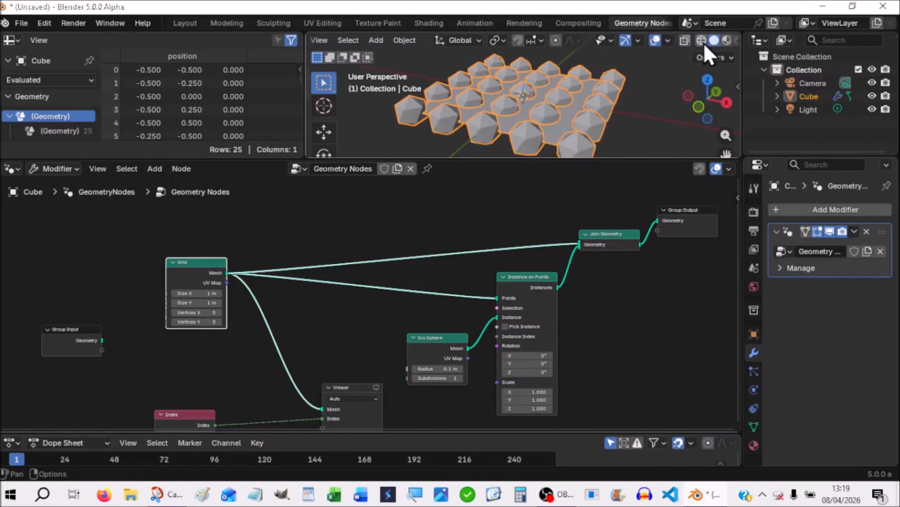
{"action": "left_click", "coordinate": [702, 41]}
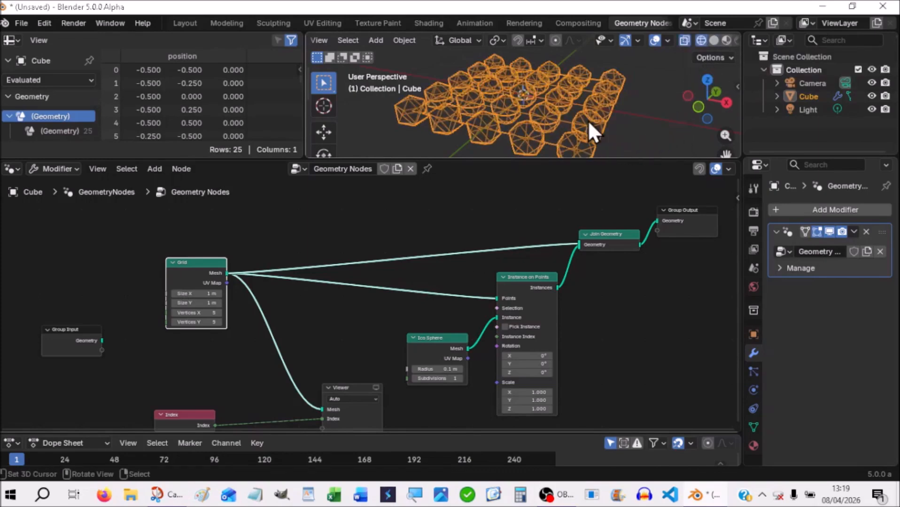
{"action": "middle_click_drag", "start_coordinate": [636, 126], "coordinate": [706, 152]}
{"action": "scroll", "coordinate": [651, 333], "scroll_direction": "down", "scroll_amount": 1}
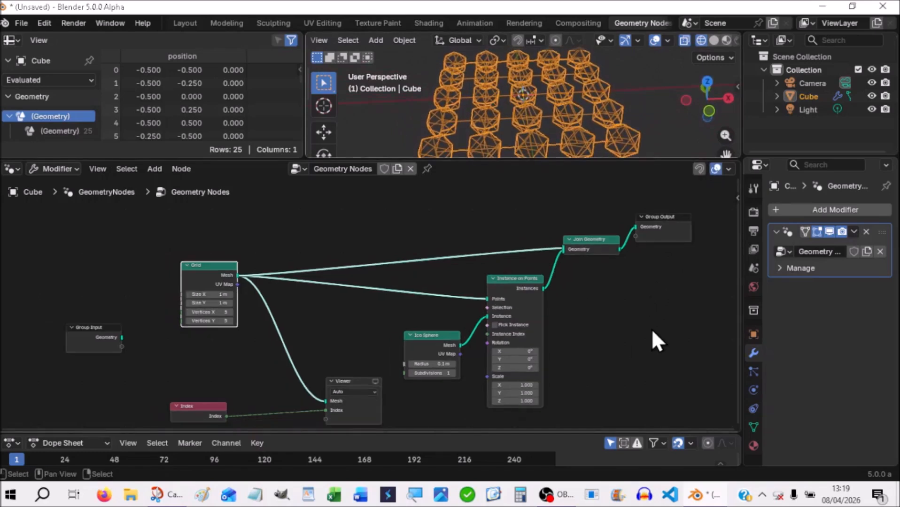
Reactivate the Viewer to show the grid's vertex indices and move the Viewer node lower
{"action": "left_click", "coordinate": [375, 381]}
{"action": "left_click", "coordinate": [375, 381]}
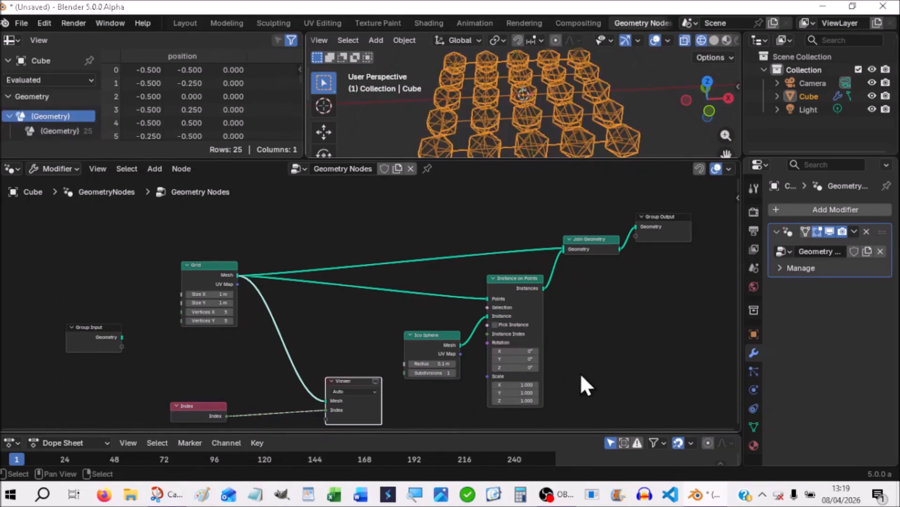
{"action": "middle_click_drag", "start_coordinate": [596, 365], "coordinate": [604, 321]}
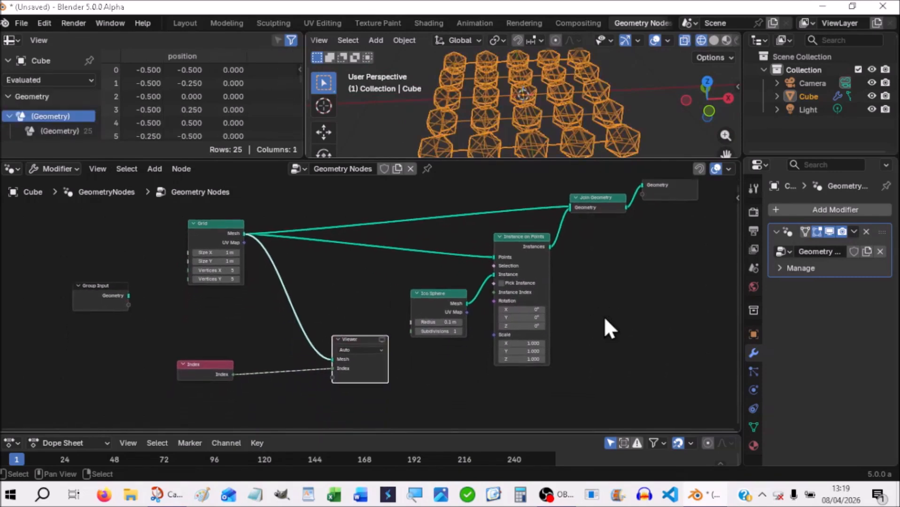
{"action": "left_click", "coordinate": [382, 339]}
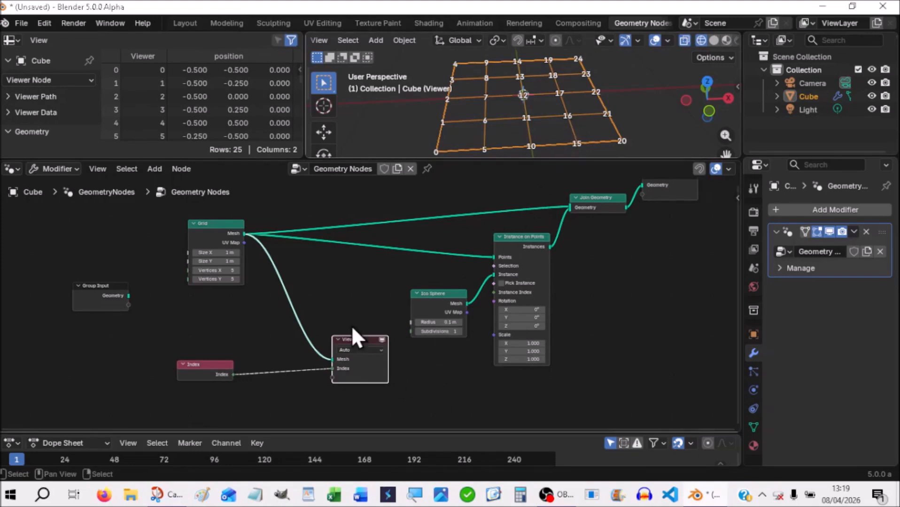
{"action": "left_click_drag", "start_coordinate": [364, 347], "coordinate": [347, 398]}
{"action": "left_click", "coordinate": [330, 291]}
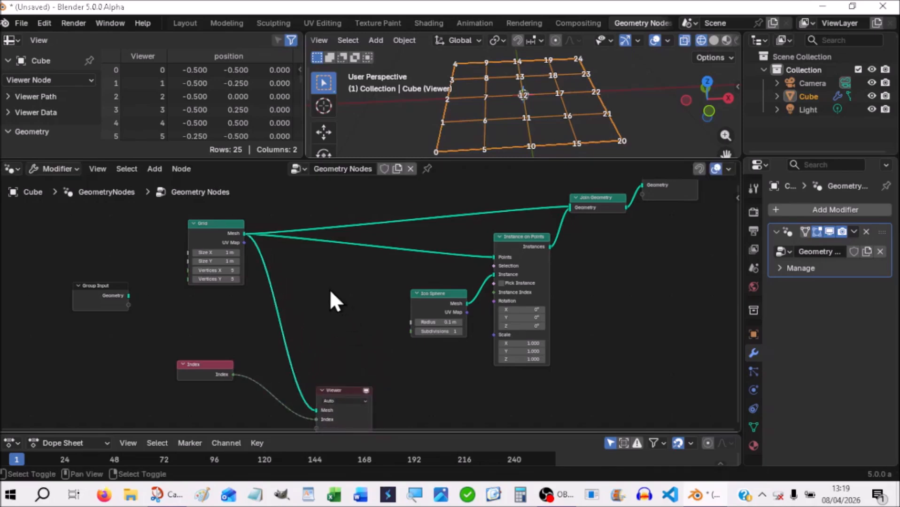
Add a Math node set to Compare and place it between the Grid and Ico Sphere nodes
{"action": "key", "text": "shift+a"}
{"action": "mouse_move", "coordinate": [330, 291]}
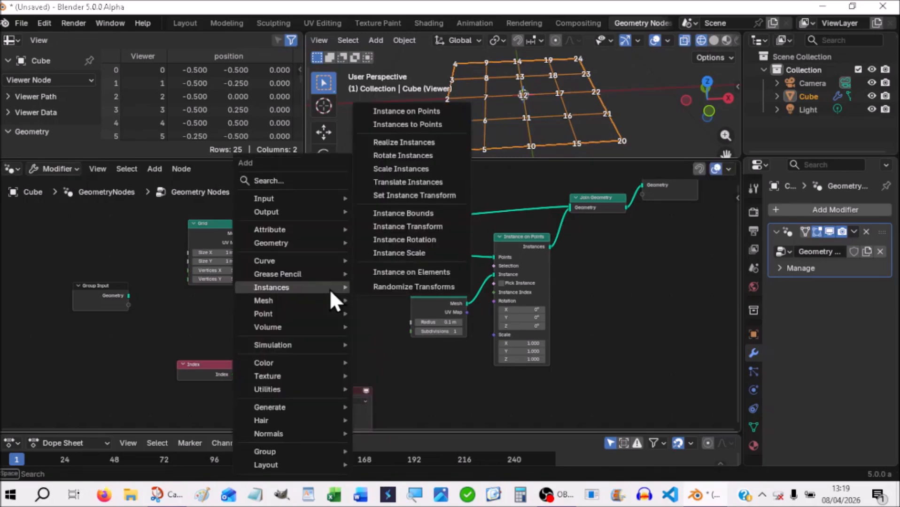
{"action": "left_click", "coordinate": [270, 180]}
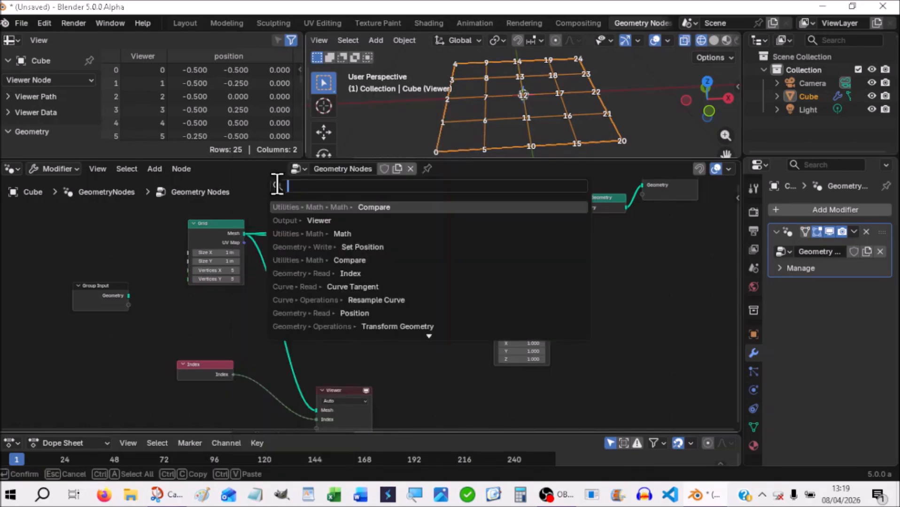
{"action": "left_click", "coordinate": [359, 207]}
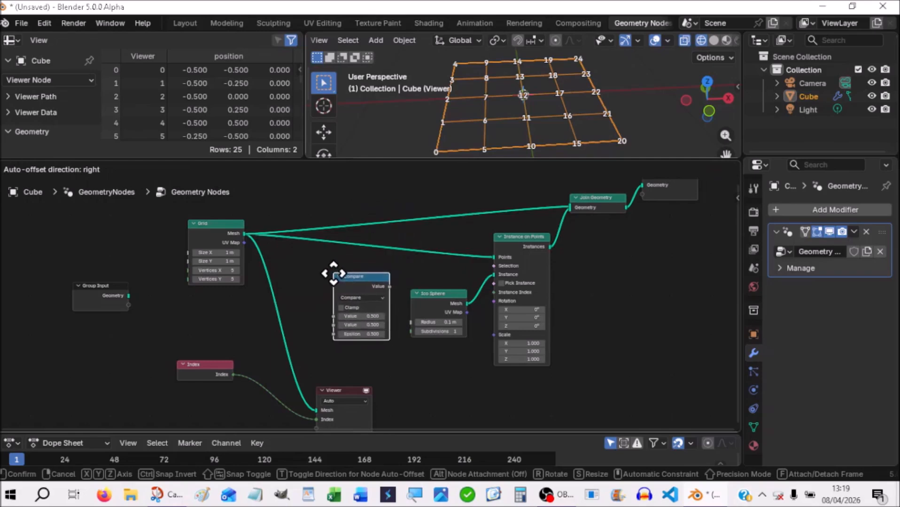
{"action": "left_click", "coordinate": [330, 283]}
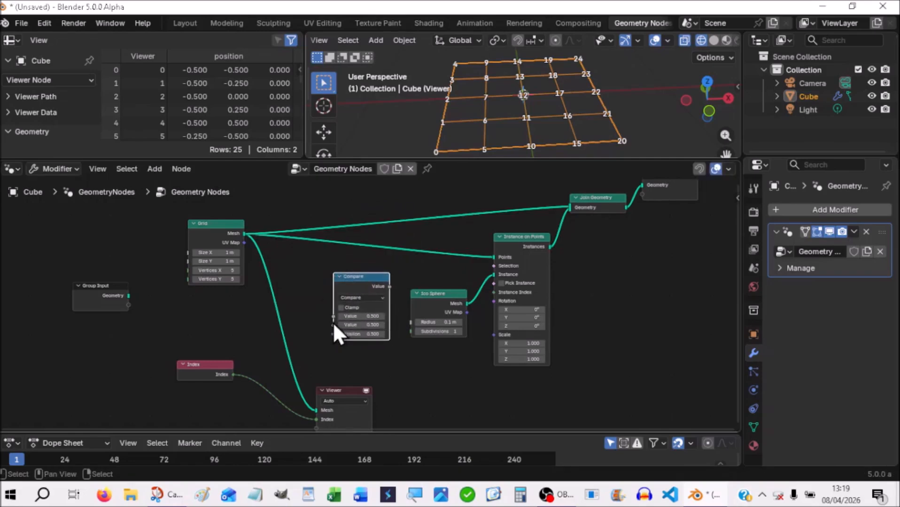
Feed the Index into the Compare node's first value and set its second value to 16
{"action": "left_click_drag", "start_coordinate": [231, 375], "coordinate": [326, 318]}
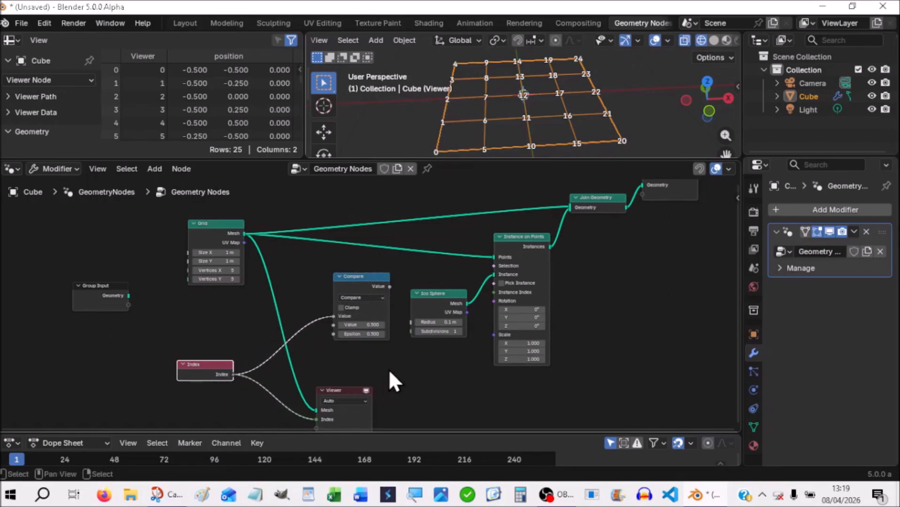
{"action": "left_click", "coordinate": [366, 325]}
{"action": "type", "text": "12"}
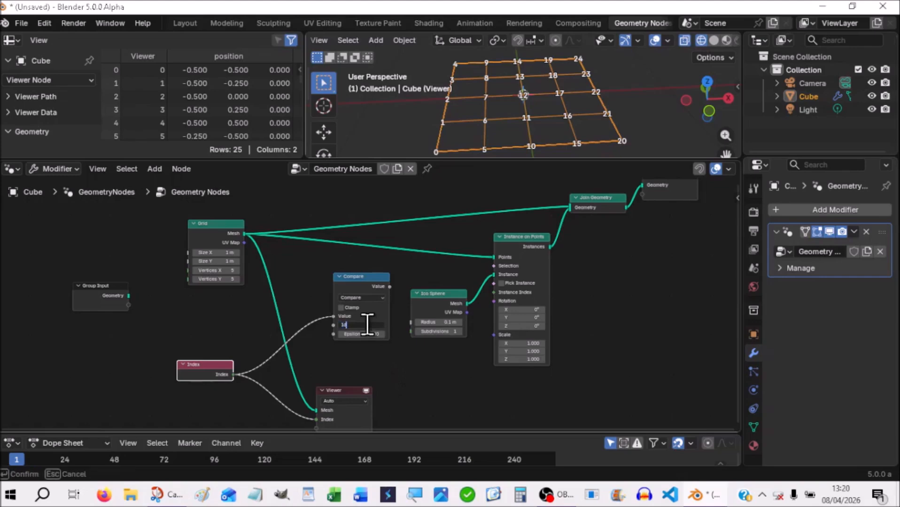
{"action": "key", "text": "Return"}
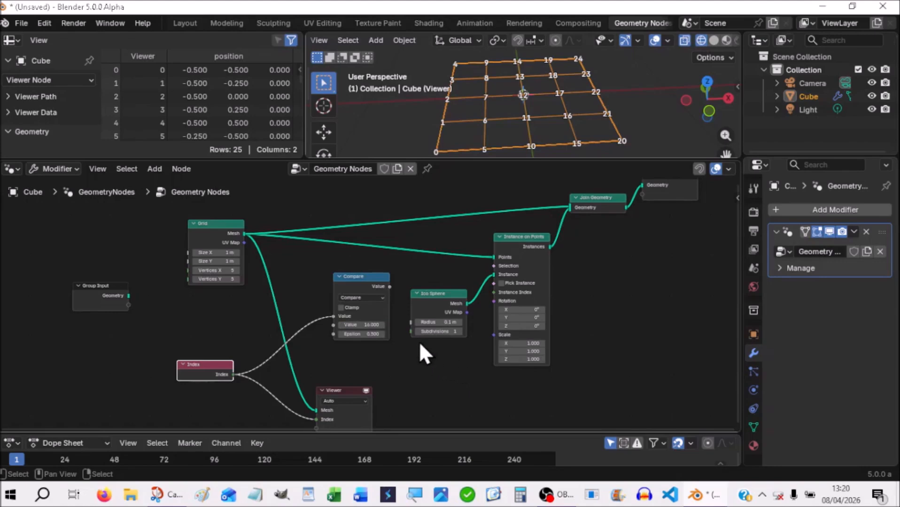
Connect the Compare result to the Selection of Instance on Points, and toggle the Viewer to check which point receives the sphere
{"action": "left_click_drag", "start_coordinate": [390, 286], "coordinate": [487, 266]}
{"action": "left_click", "coordinate": [365, 390]}
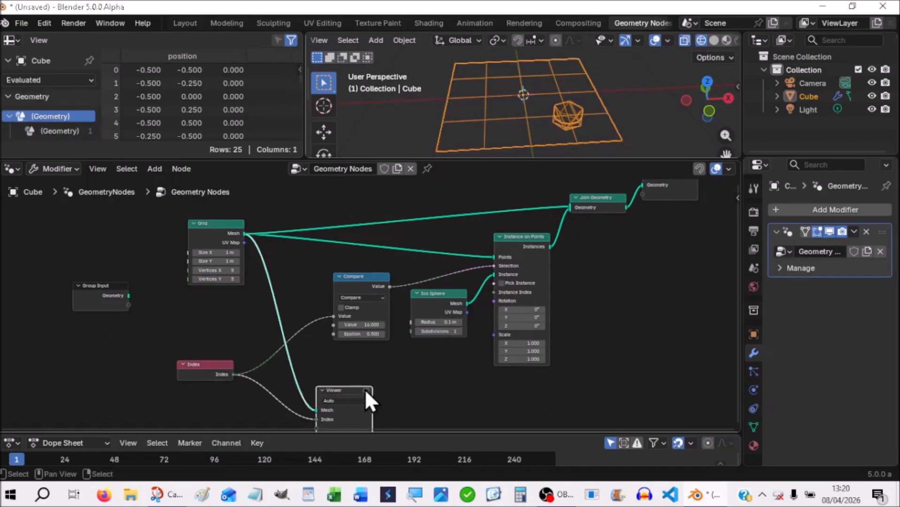
{"action": "left_click", "coordinate": [366, 390]}
{"action": "left_click", "coordinate": [365, 391]}
{"action": "mouse_move", "coordinate": [361, 325]}
{"action": "left_mouse_down"}
{"action": "mouse_move", "coordinate": [390, 325]}
{"action": "mouse_move", "coordinate": [361, 323]}
{"action": "left_mouse_up"}
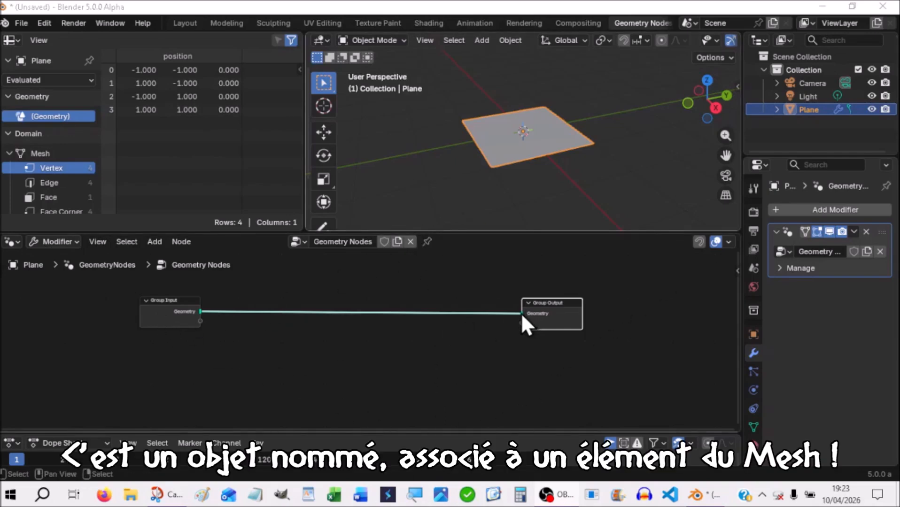
Replace the direct link between Group Input and Group Output with a Store Named Attribute node connected between them
{"action": "left_click_drag", "start_coordinate": [520, 313], "coordinate": [430, 310]}
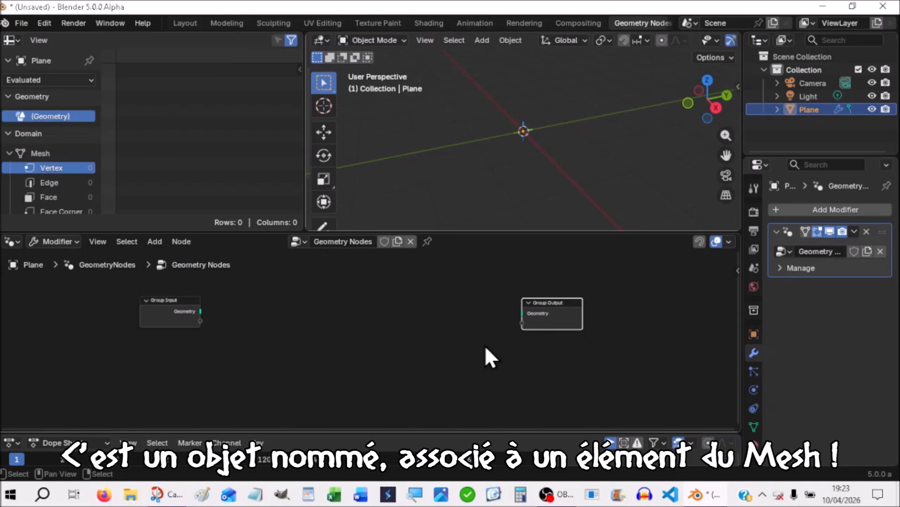
{"action": "key", "text": "shift+a"}
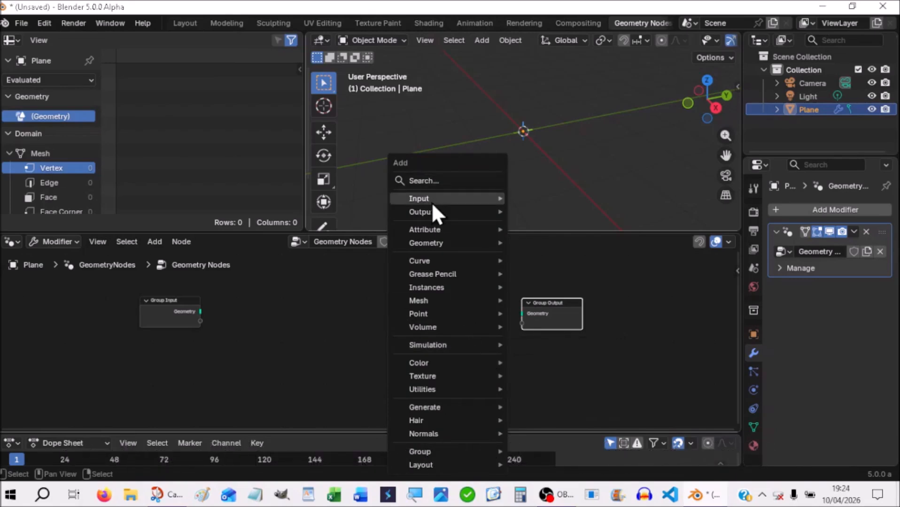
{"action": "mouse_move", "coordinate": [443, 233]}
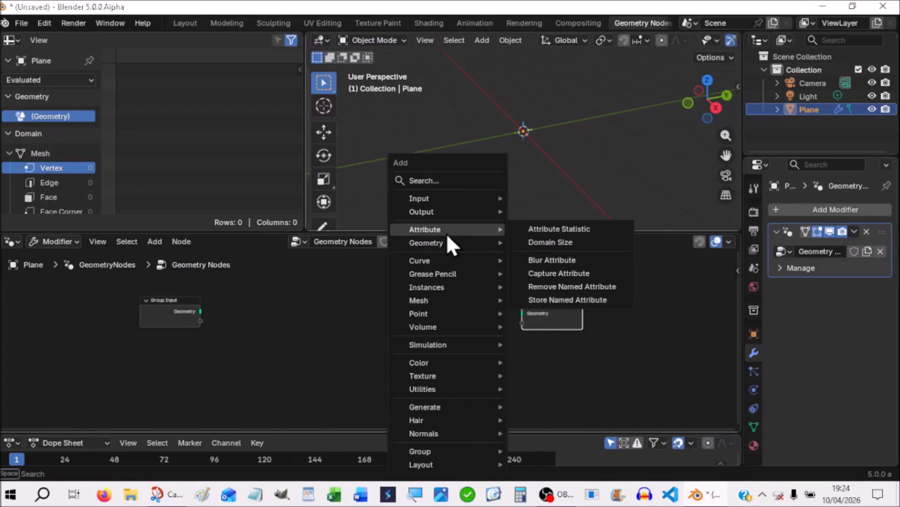
{"action": "left_click", "coordinate": [573, 300]}
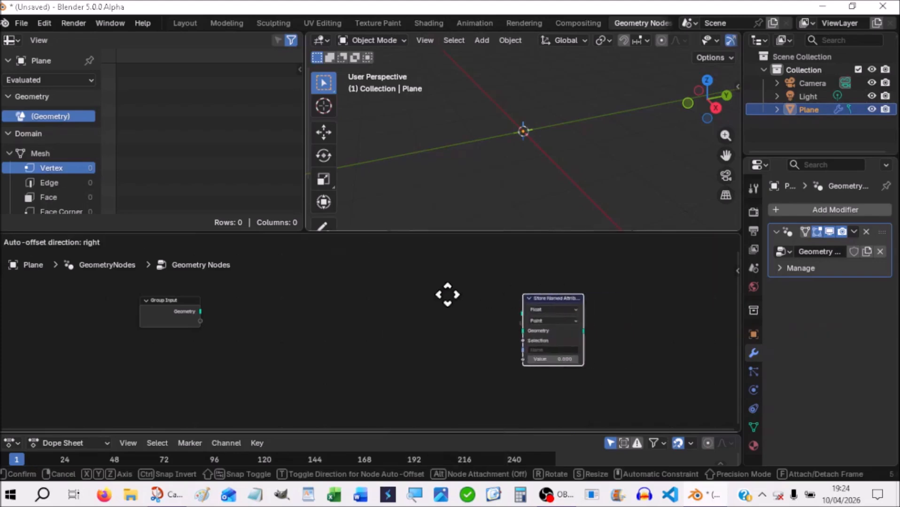
{"action": "left_click", "coordinate": [307, 296]}
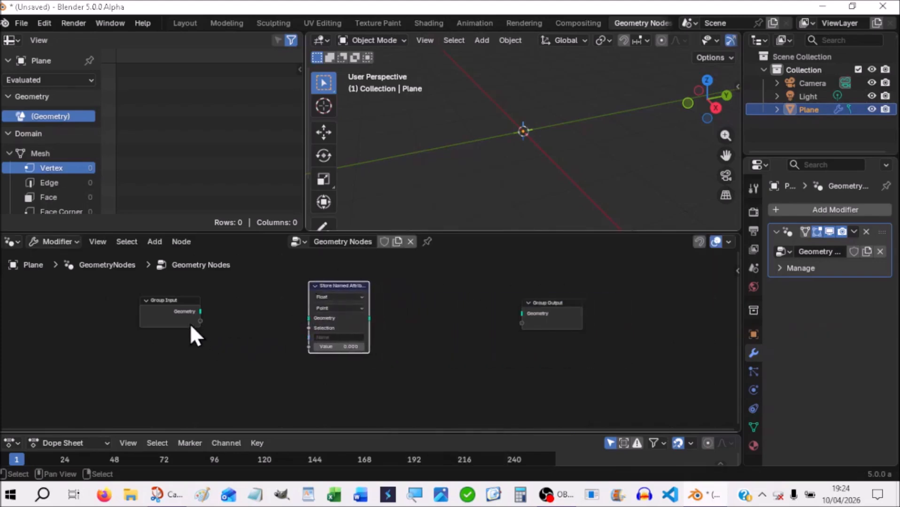
{"action": "left_click_drag", "start_coordinate": [199, 311], "coordinate": [306, 319]}
{"action": "left_click_drag", "start_coordinate": [370, 319], "coordinate": [518, 313]}
{"action": "left_click_drag", "start_coordinate": [342, 286], "coordinate": [360, 279]}
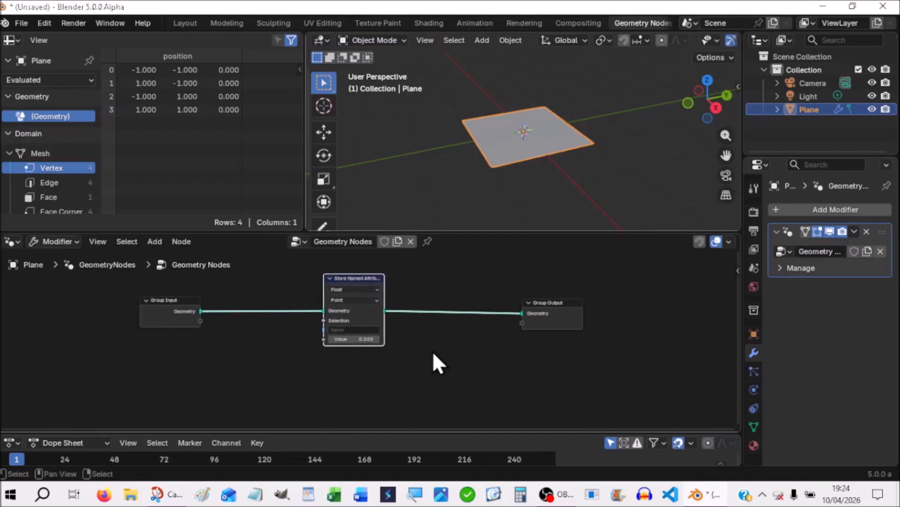
Review the data type and domain options of the Store Named Attribute node and name the attribute Essai
{"action": "scroll", "coordinate": [432, 353], "scroll_direction": "up", "scroll_amount": 3}
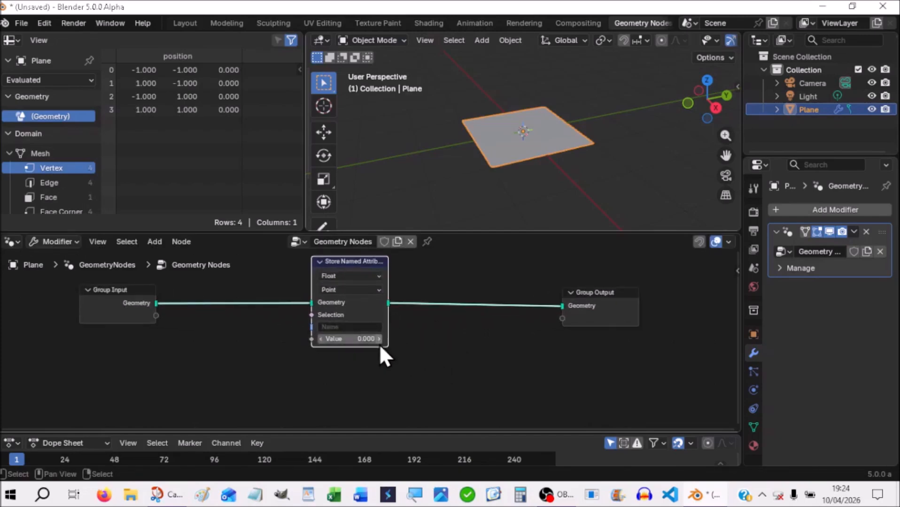
{"action": "left_click", "coordinate": [339, 277]}
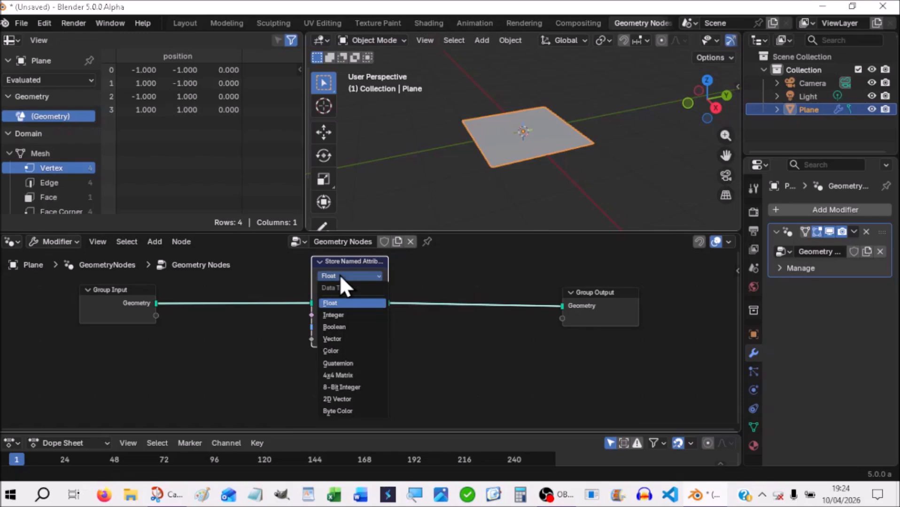
{"action": "left_click", "coordinate": [340, 276]}
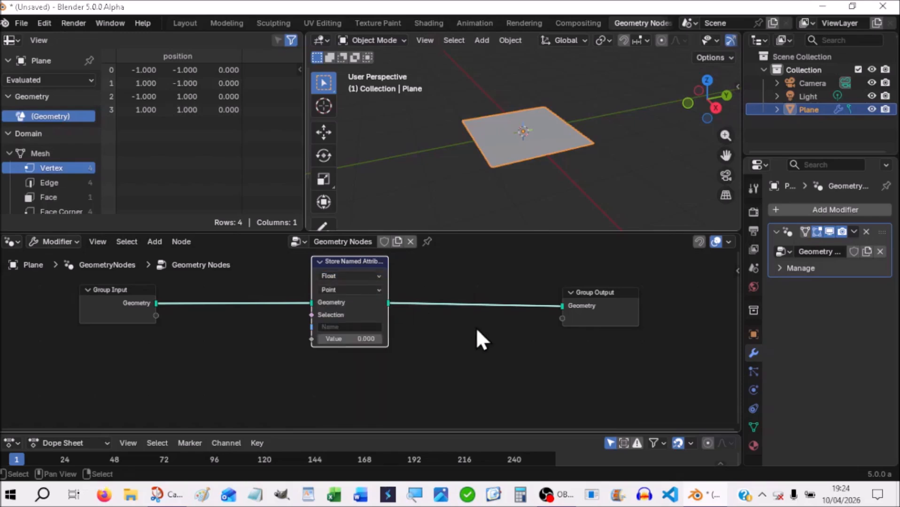
{"action": "left_click", "coordinate": [349, 290]}
{"action": "left_click", "coordinate": [335, 326]}
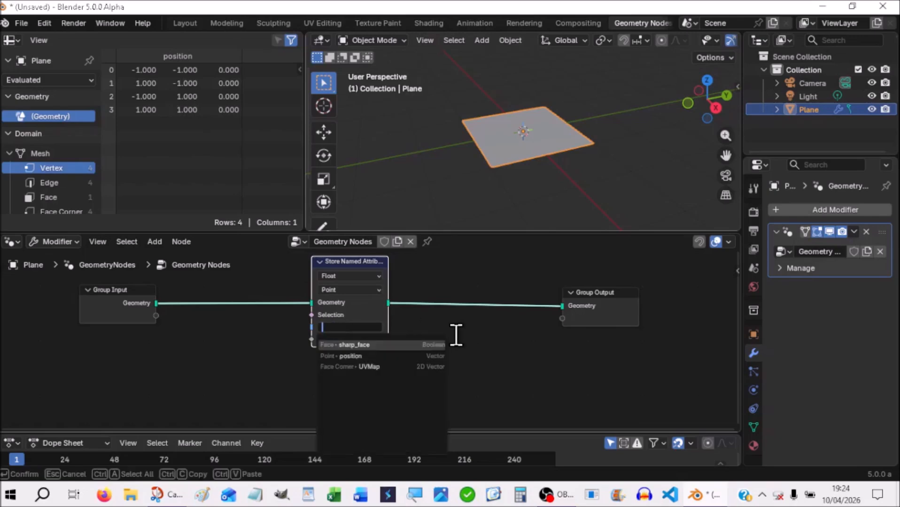
{"action": "type", "text": "Essai"}
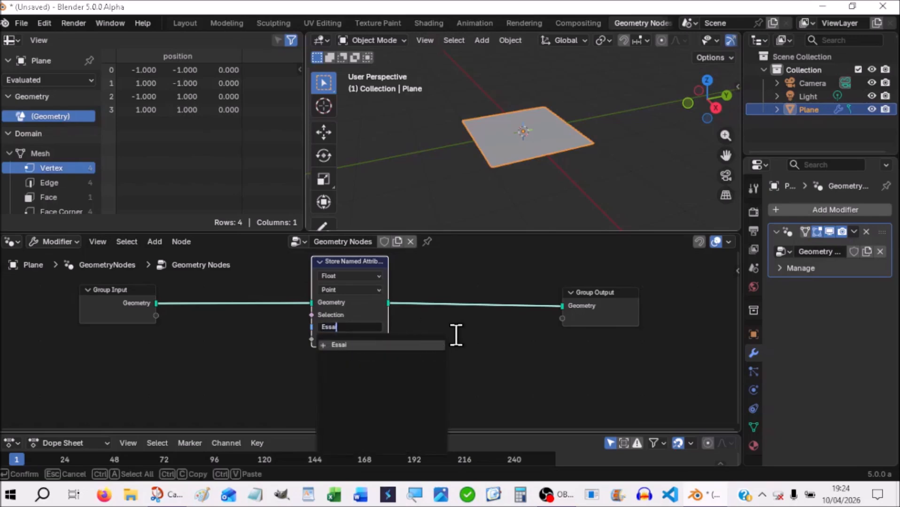
{"action": "key", "text": "Return"}
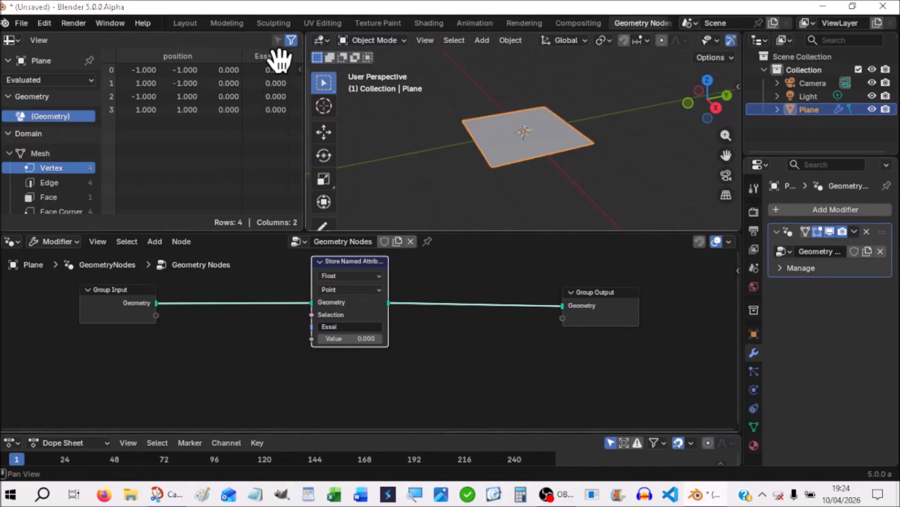
Widen the spreadsheet to show the Essai column fully and set the stored attribute's value to 7
{"action": "left_click_drag", "start_coordinate": [303, 95], "coordinate": [338, 93]}
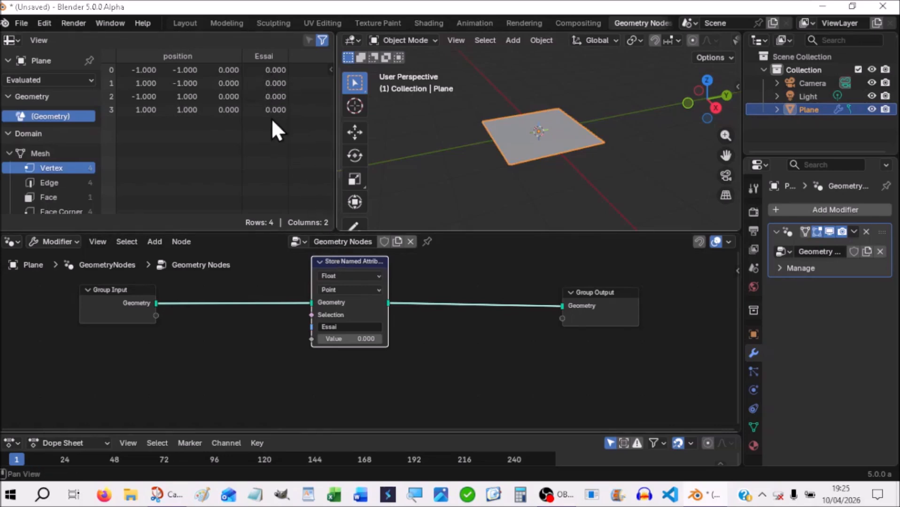
{"action": "left_click", "coordinate": [357, 338]}
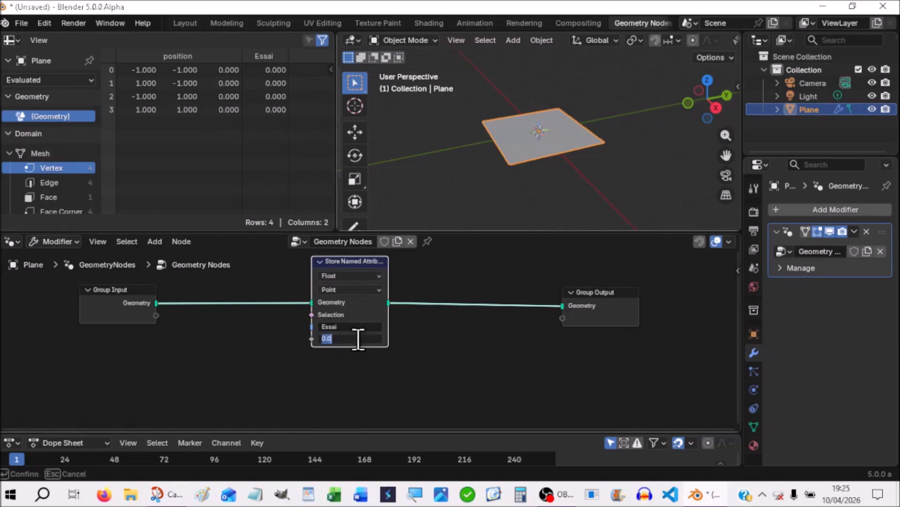
{"action": "type", "text": "7"}
{"action": "key", "text": "Return"}
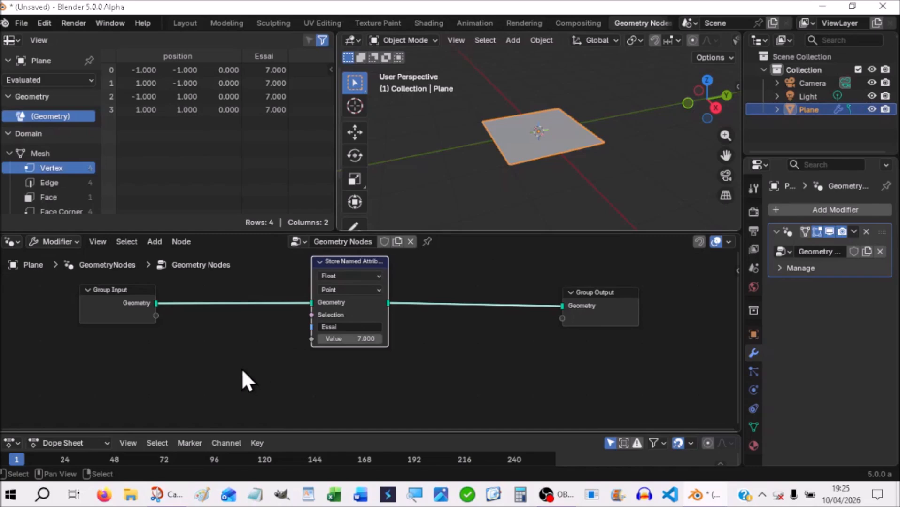
Add an Index node and place it below the Group Input node
{"action": "key", "text": "shift+a"}
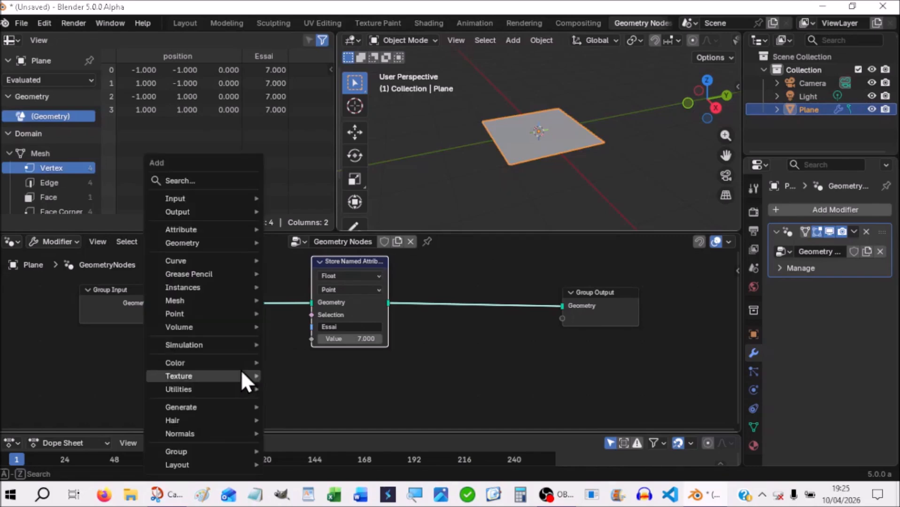
{"action": "left_click", "coordinate": [177, 181]}
{"action": "left_click", "coordinate": [240, 220]}
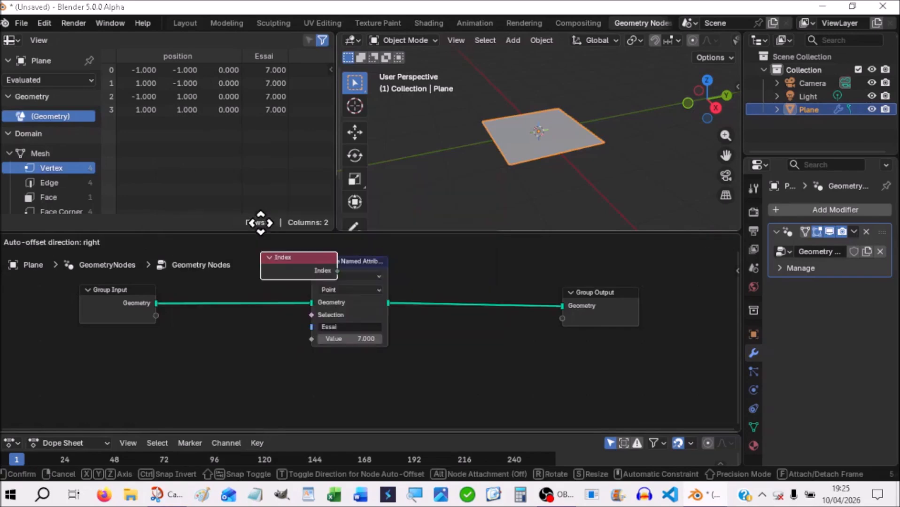
{"action": "left_click", "coordinate": [92, 326]}
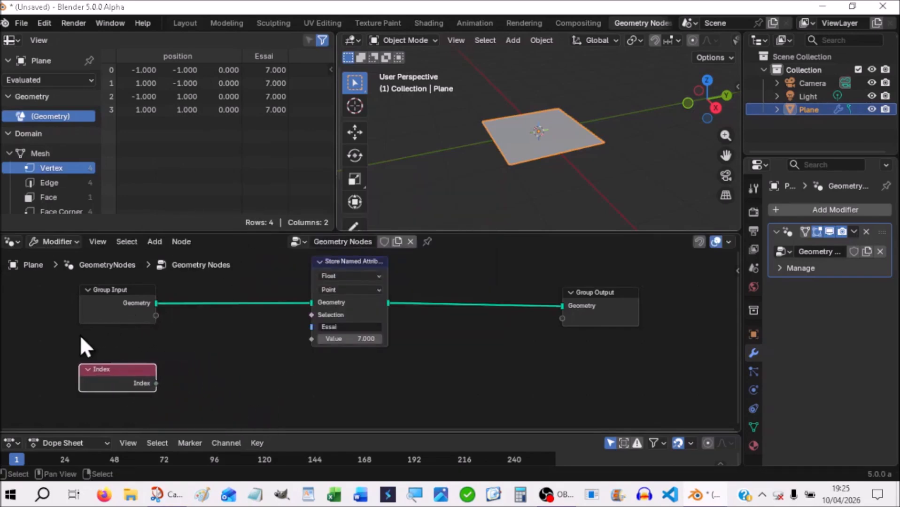
Add a Math node set to Compare beside the Index node and connect the Index to its first value
{"action": "key", "text": "shift+a"}
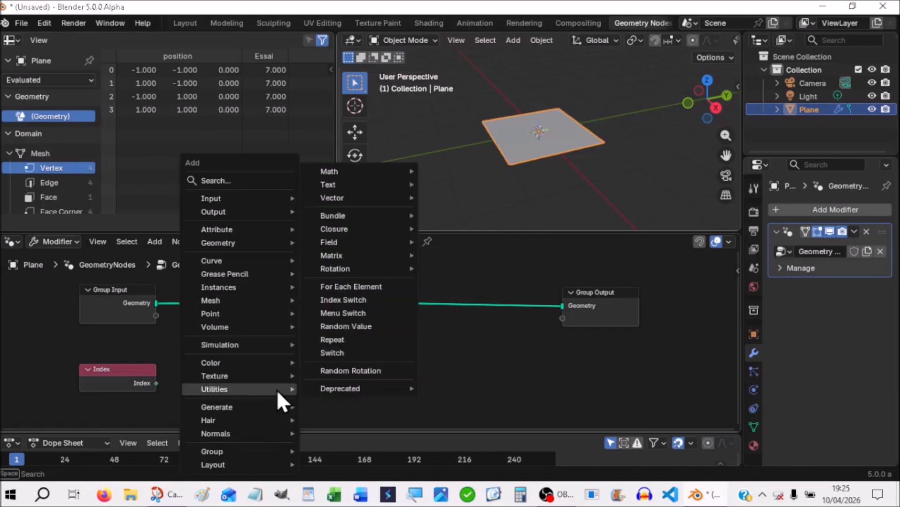
{"action": "left_click", "coordinate": [211, 180]}
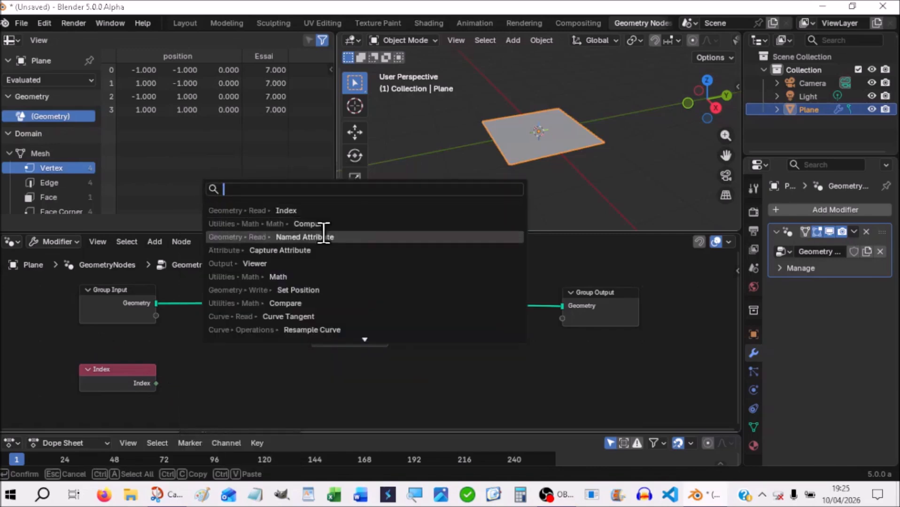
{"action": "left_click", "coordinate": [316, 224]}
{"action": "left_click", "coordinate": [189, 346]}
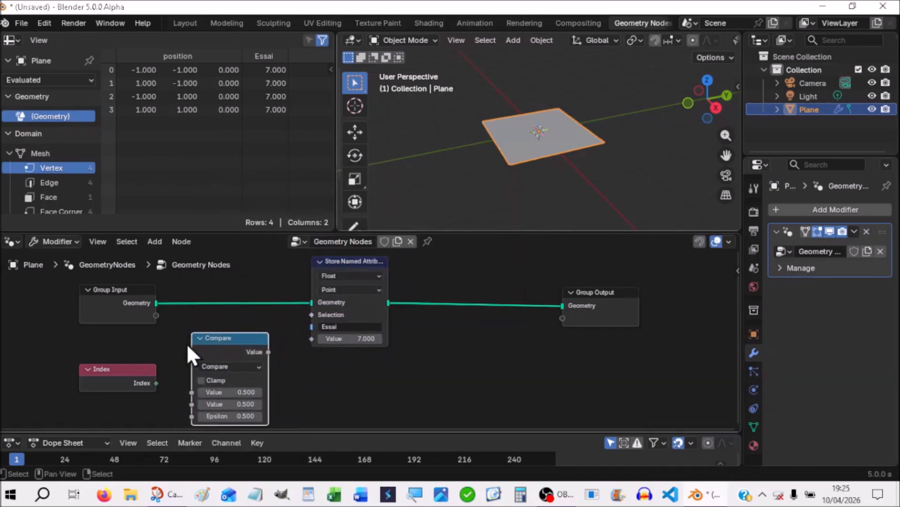
{"action": "left_click_drag", "start_coordinate": [157, 382], "coordinate": [170, 390]}
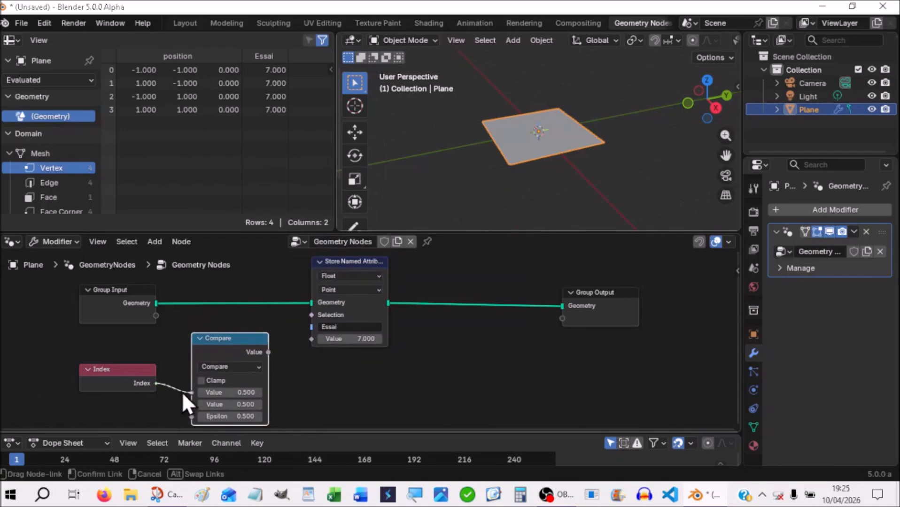
{"action": "left_click_drag", "start_coordinate": [188, 390], "coordinate": [190, 390]}
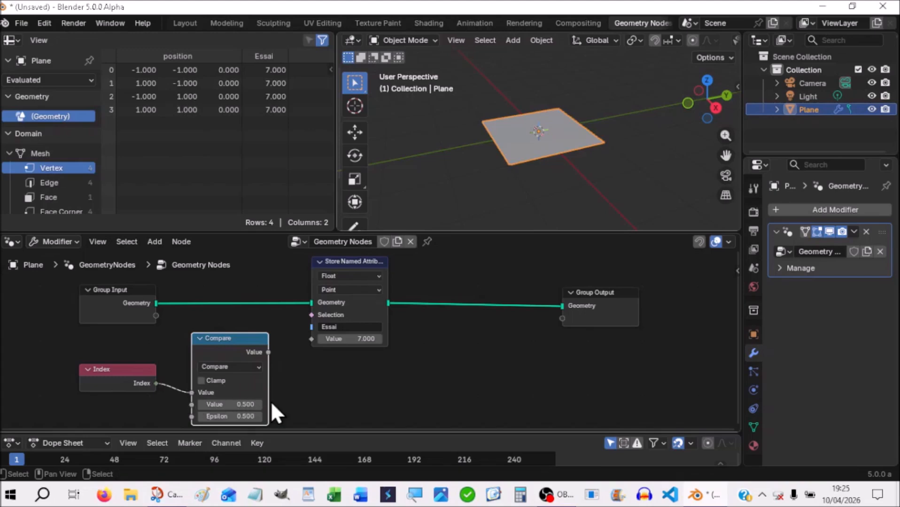
Set the Compare node's second value to 2 and connect its result to the Selection of Store Named Attribute
{"action": "left_click", "coordinate": [240, 403]}
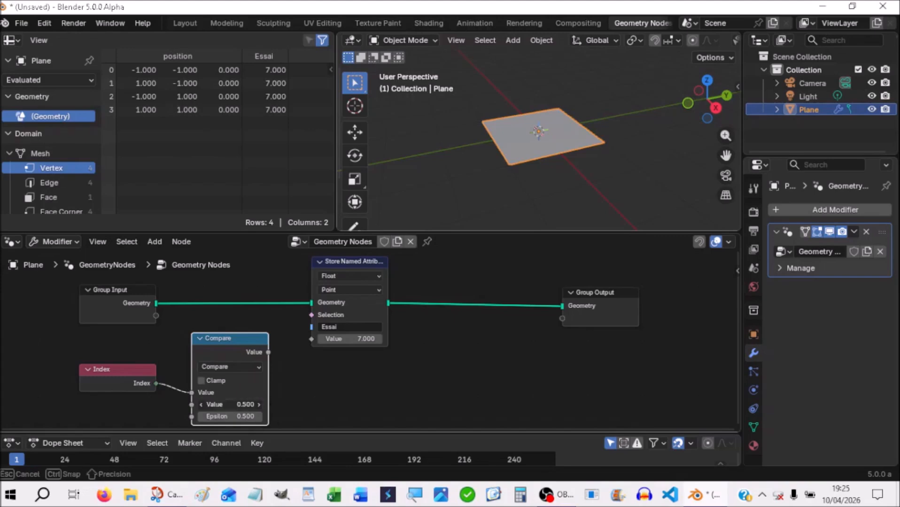
{"action": "type", "text": "2"}
{"action": "key", "text": "Return"}
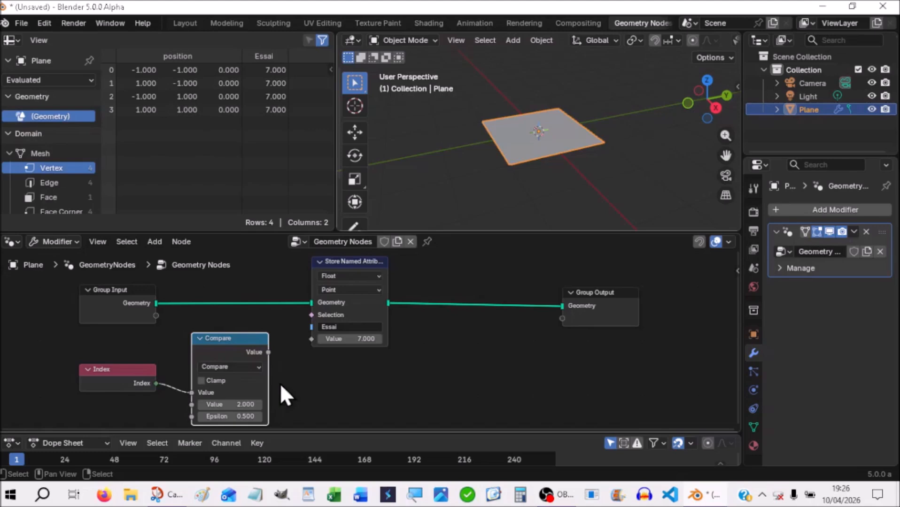
{"action": "left_click_drag", "start_coordinate": [267, 352], "coordinate": [311, 315]}
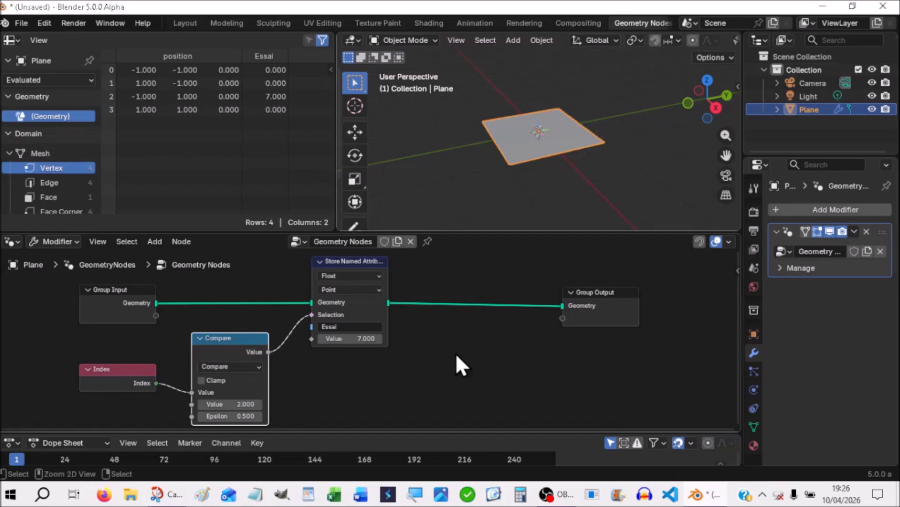
Attach a Viewer to the Store Named Attribute node's geometry and place it below the link to Group Output
{"action": "left_click", "coordinate": [369, 261], "text": "ctrl+shift"}
{"action": "left_click_drag", "start_coordinate": [446, 261], "coordinate": [495, 348]}
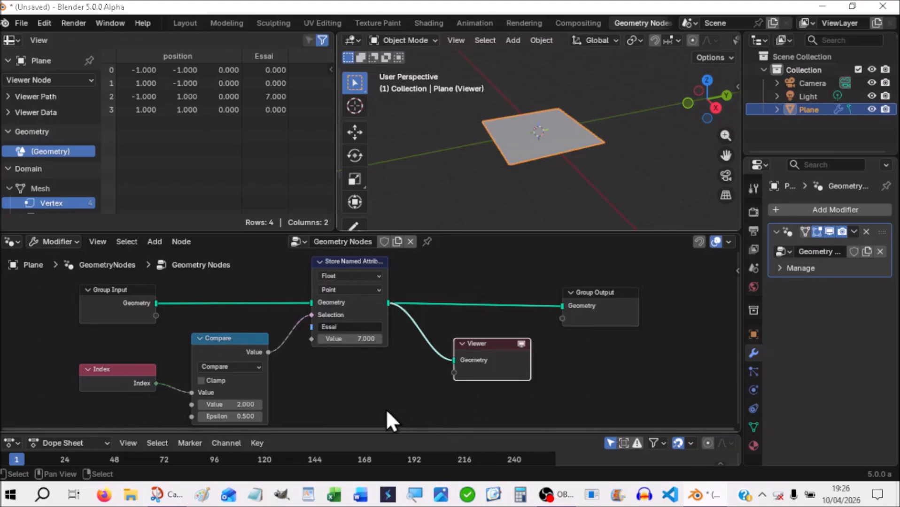
{"action": "left_click", "coordinate": [375, 397]}
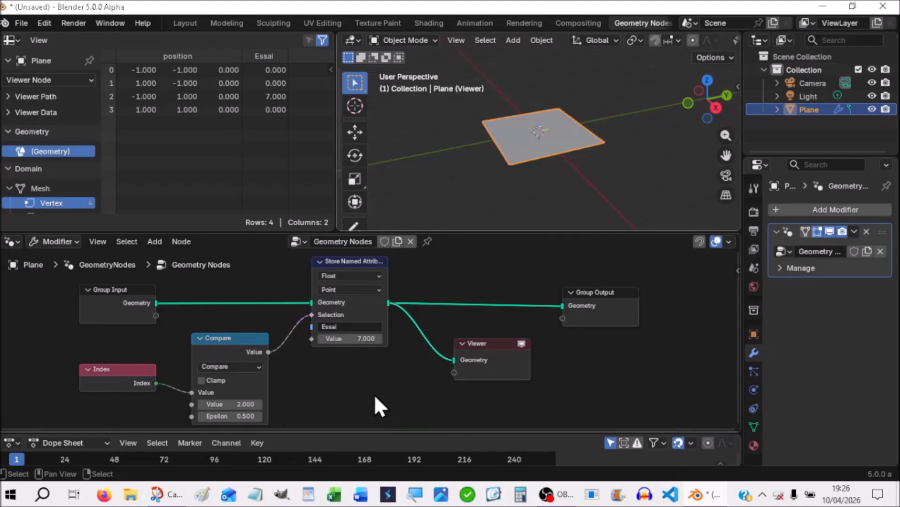
Add a Named Attribute node and place it below the Store Named Attribute node
{"action": "key", "text": "shift+a"}
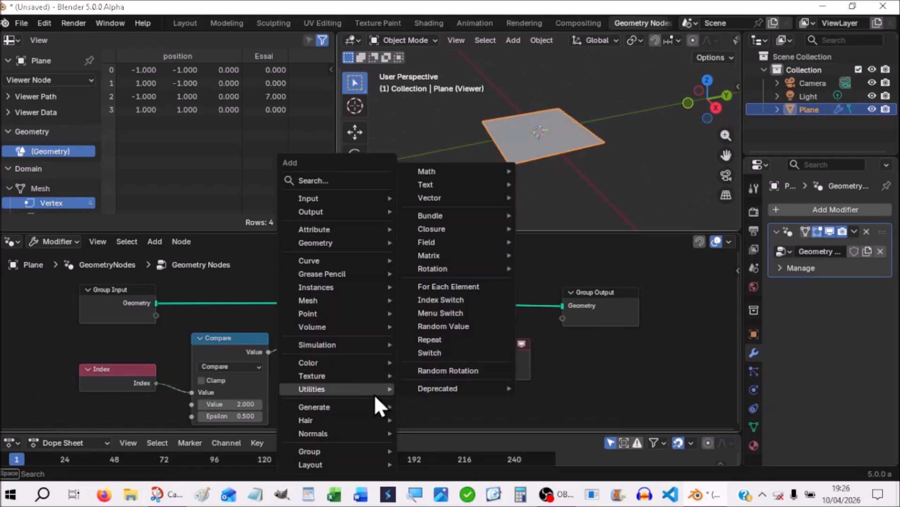
{"action": "mouse_move", "coordinate": [323, 201]}
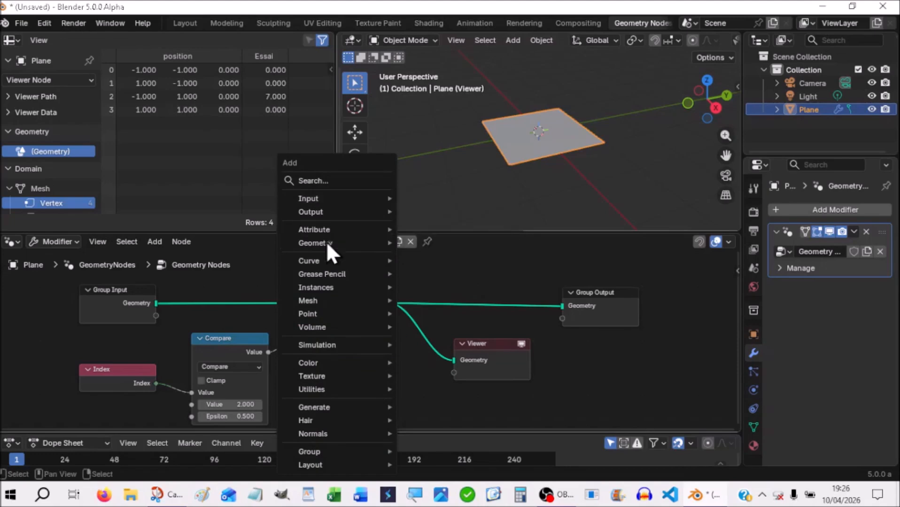
{"action": "mouse_move", "coordinate": [324, 231]}
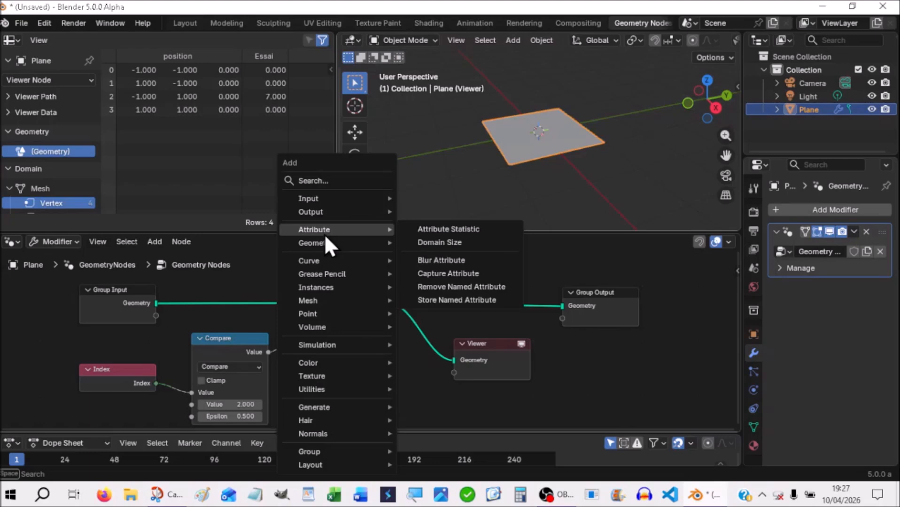
{"action": "left_click", "coordinate": [313, 180]}
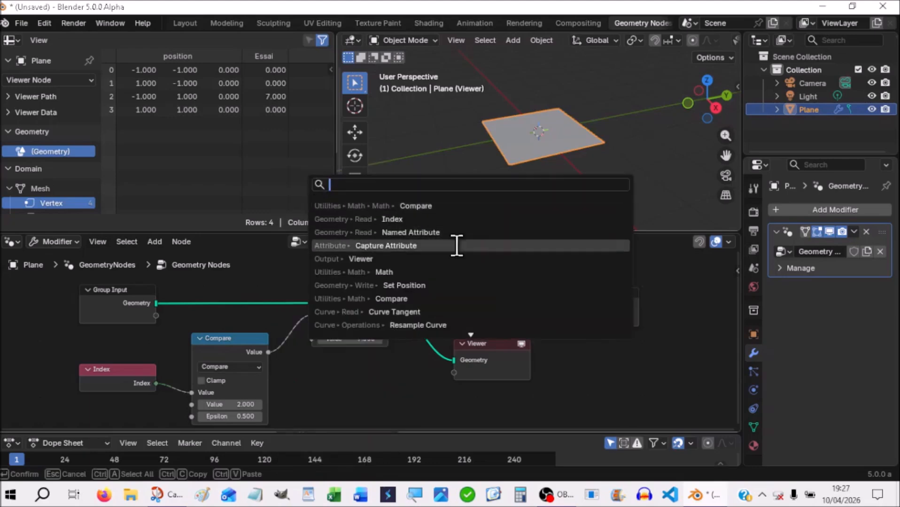
{"action": "type", "text": "named"}
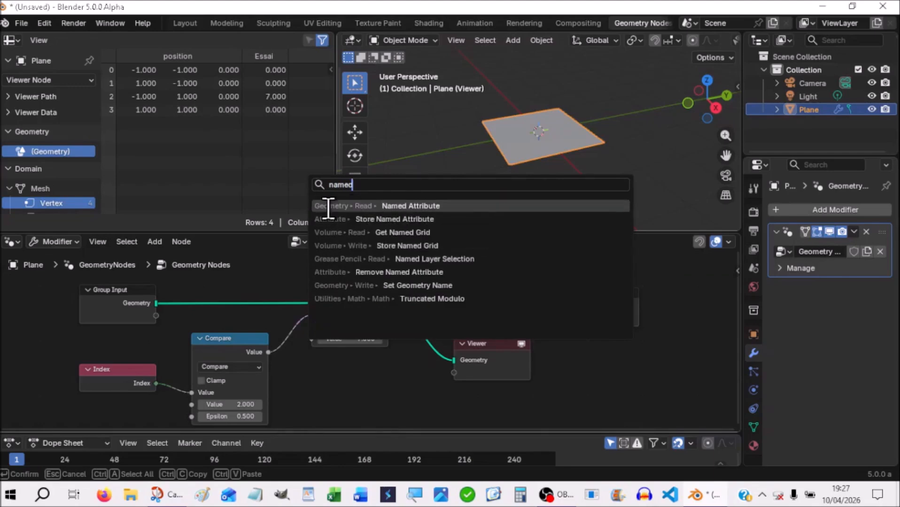
{"action": "left_click", "coordinate": [401, 206]}
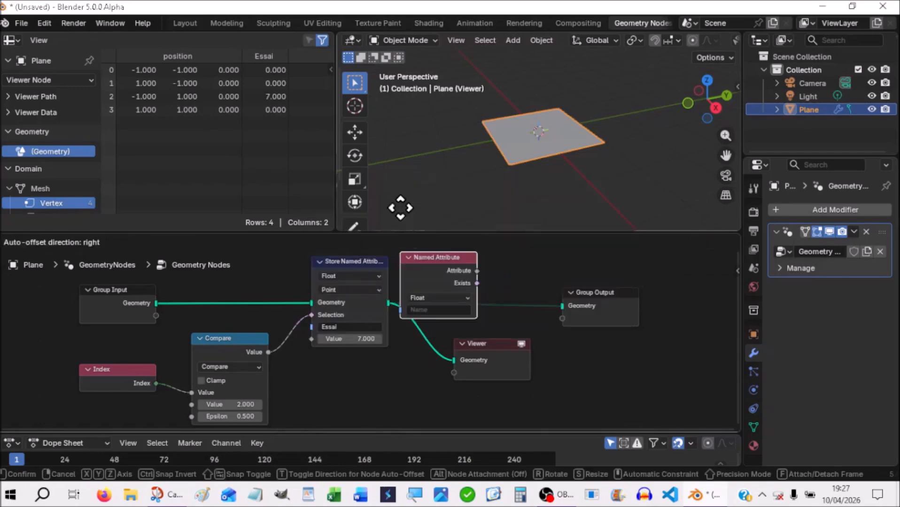
{"action": "left_click", "coordinate": [325, 320]}
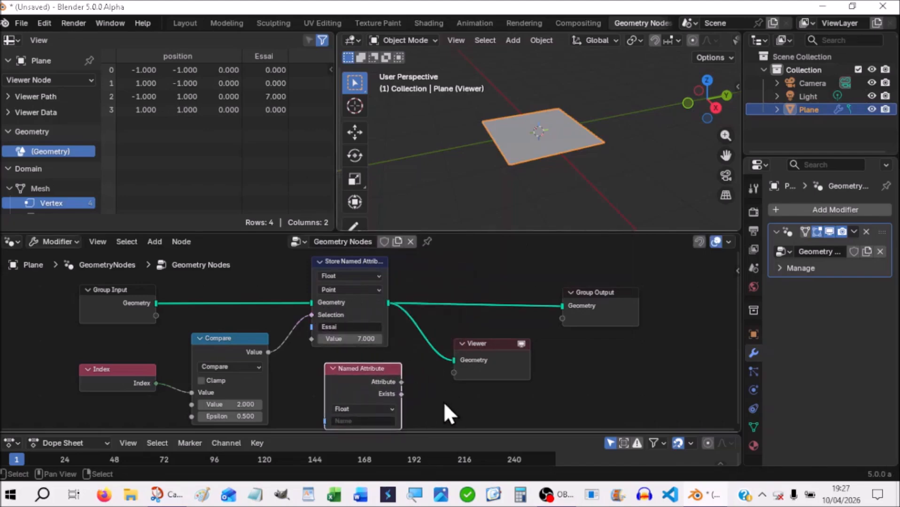
Set the Named Attribute node to read Essai and connect its Attribute output to the Viewer
{"action": "scroll", "coordinate": [444, 400], "scroll_direction": "up", "scroll_amount": 1}
{"action": "middle_click_drag", "start_coordinate": [444, 400], "coordinate": [433, 359]}
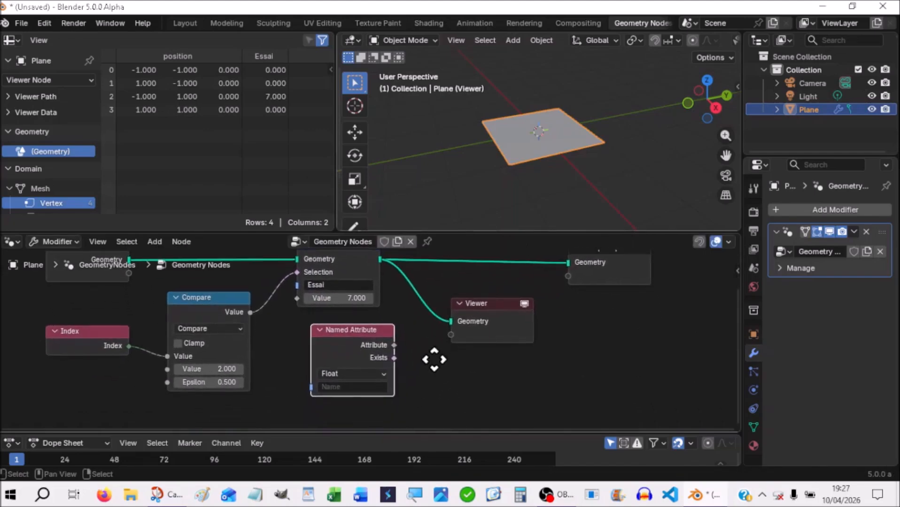
{"action": "left_click", "coordinate": [323, 388]}
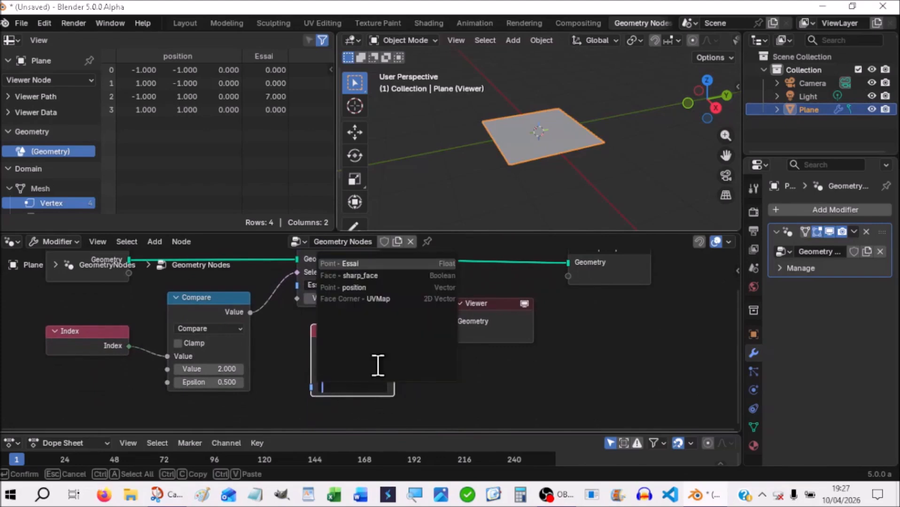
{"action": "left_click", "coordinate": [354, 264]}
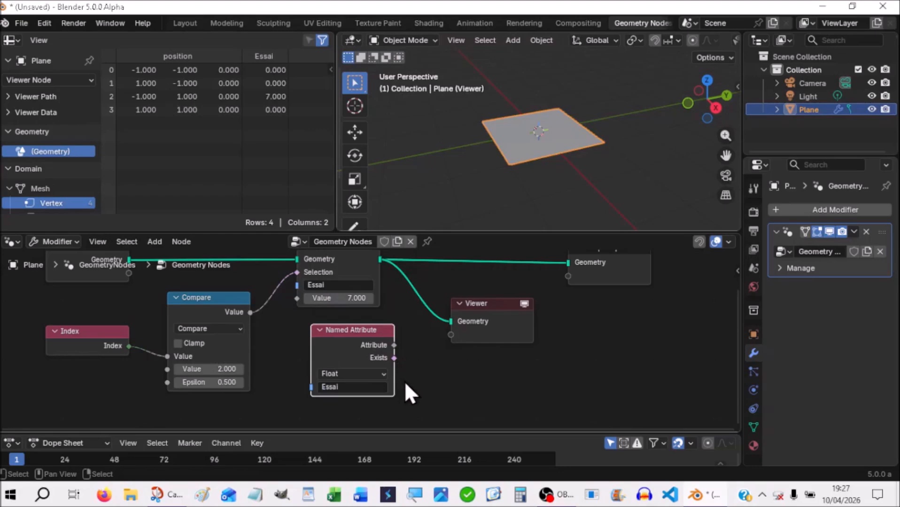
{"action": "left_click_drag", "start_coordinate": [395, 345], "coordinate": [443, 339]}
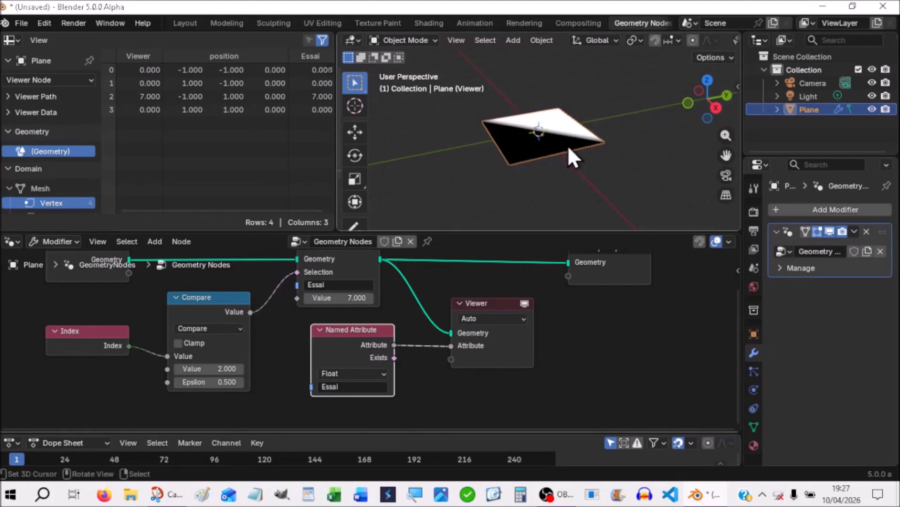
In the 3D viewport overlays, turn off the Viewer Node color and turn on Attribute Text for the plane
{"action": "left_click", "coordinate": [637, 38]}
{"action": "left_click", "coordinate": [638, 39]}
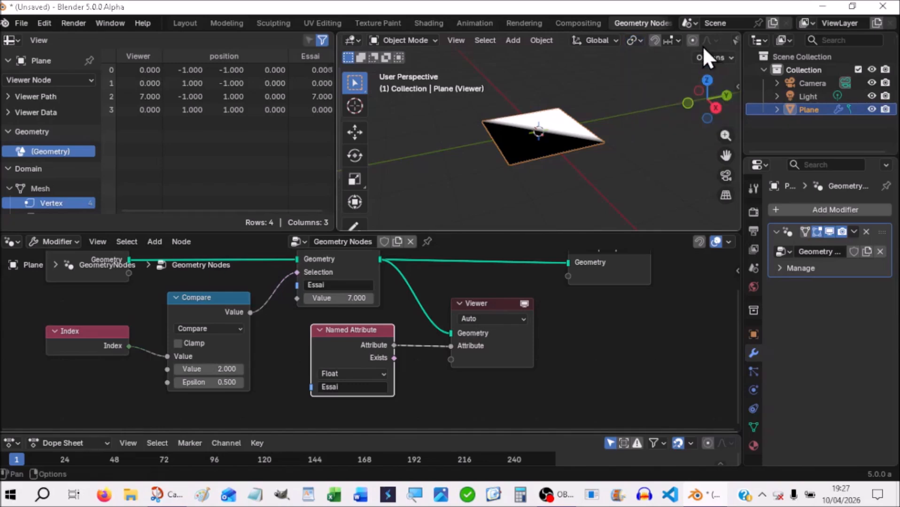
{"action": "scroll", "coordinate": [691, 43], "scroll_direction": "down", "scroll_amount": 3}
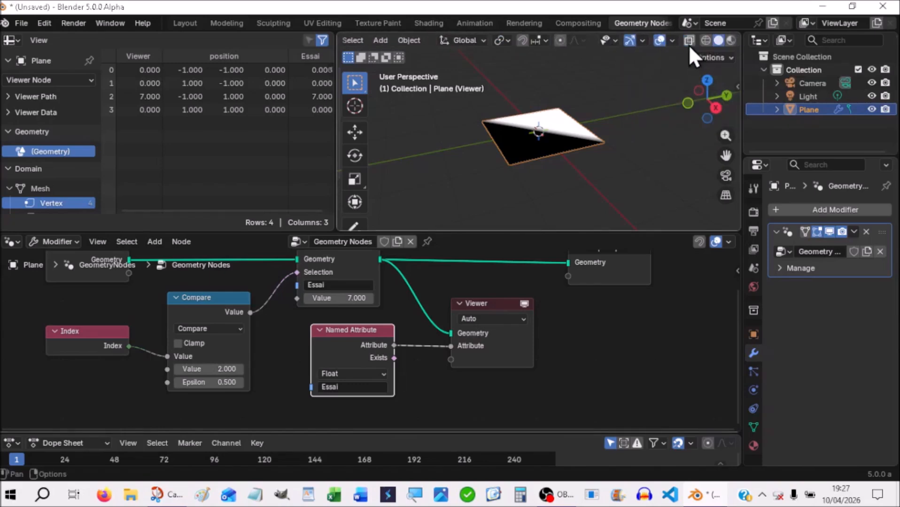
{"action": "left_click", "coordinate": [672, 40]}
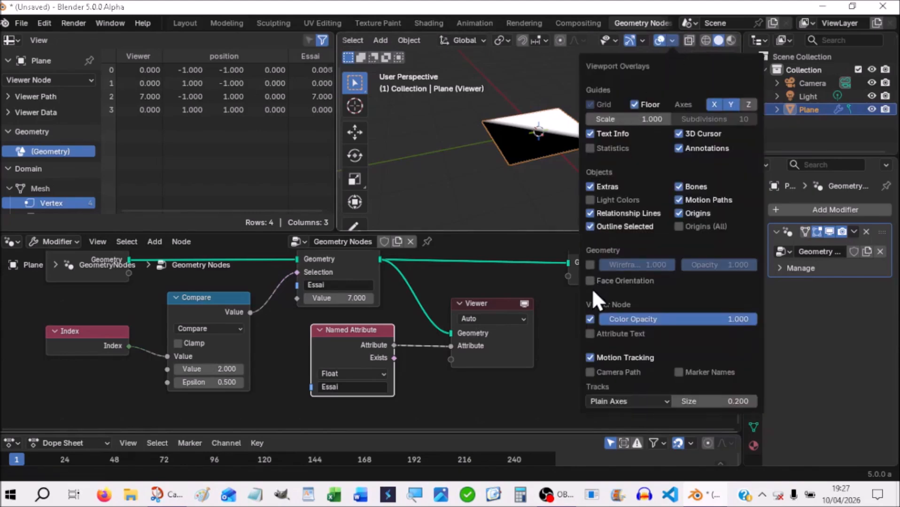
{"action": "left_click", "coordinate": [590, 319]}
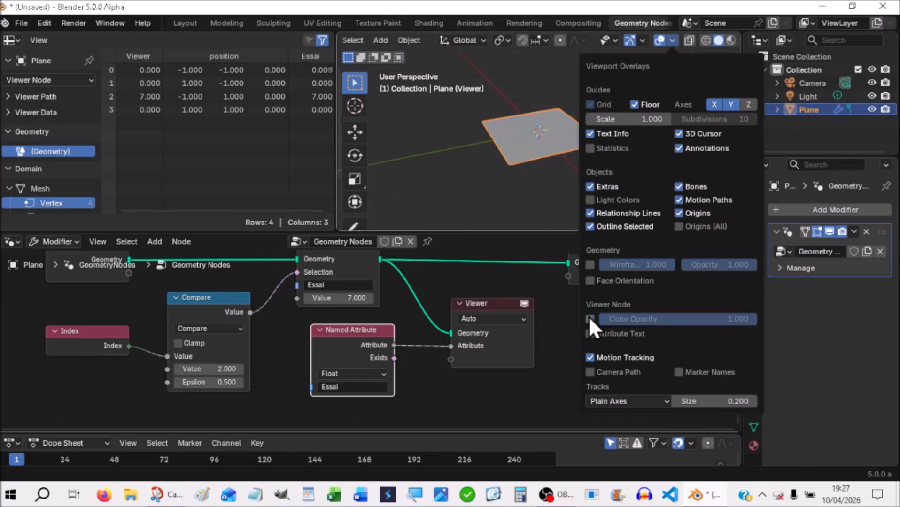
{"action": "left_click", "coordinate": [589, 334]}
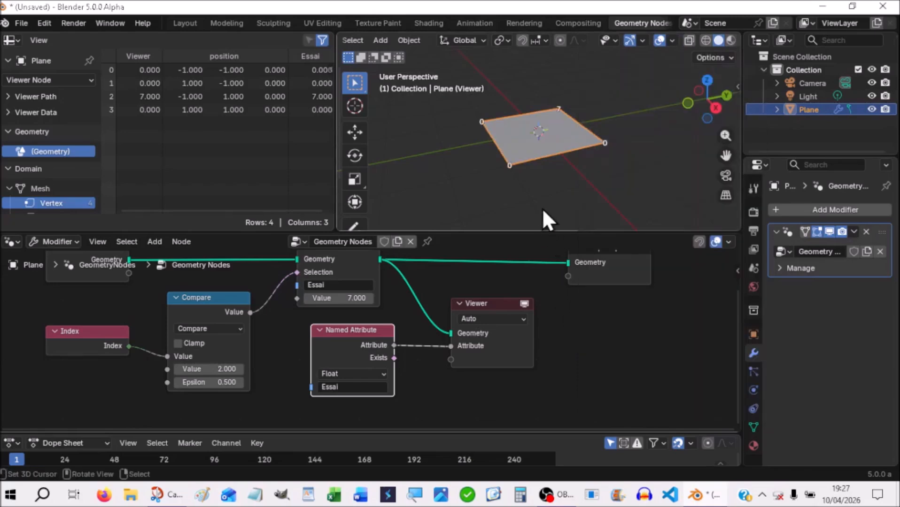
{"action": "scroll", "coordinate": [565, 201], "scroll_direction": "up", "scroll_amount": 2}
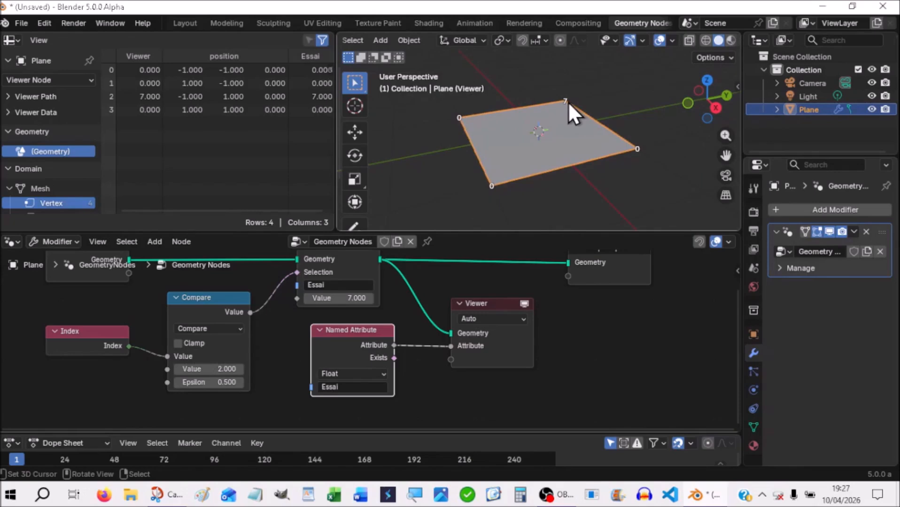
{"action": "mouse_move", "coordinate": [607, 107]}
{"action": "middle_mouse_down"}
{"action": "mouse_move", "coordinate": [625, 114]}
{"action": "mouse_move", "coordinate": [558, 116]}
{"action": "mouse_move", "coordinate": [602, 114]}
{"action": "middle_mouse_up"}
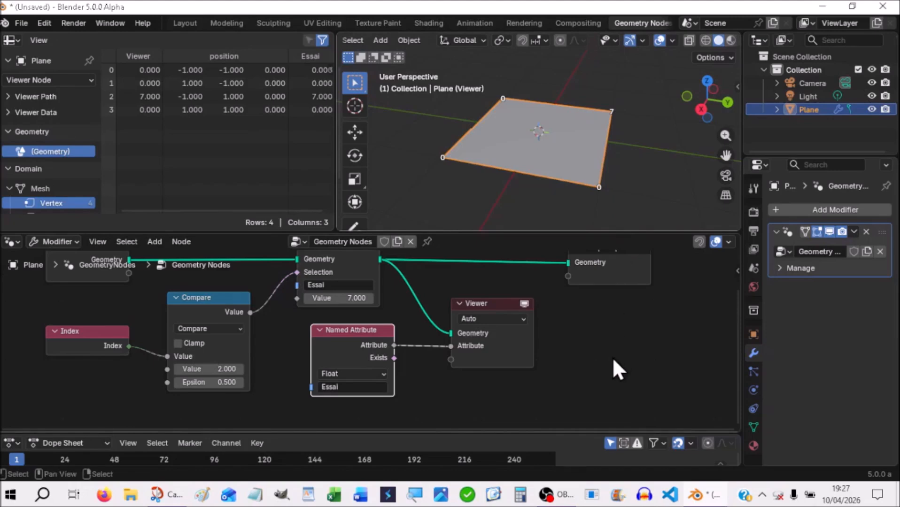
Deactivate the Viewer node
{"action": "middle_click_drag", "start_coordinate": [586, 373], "coordinate": [608, 378]}
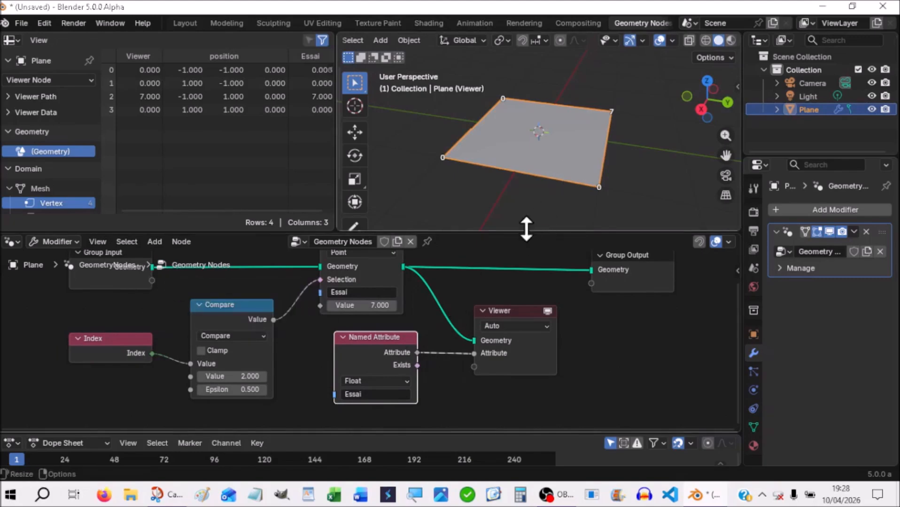
{"action": "left_click", "coordinate": [547, 310]}
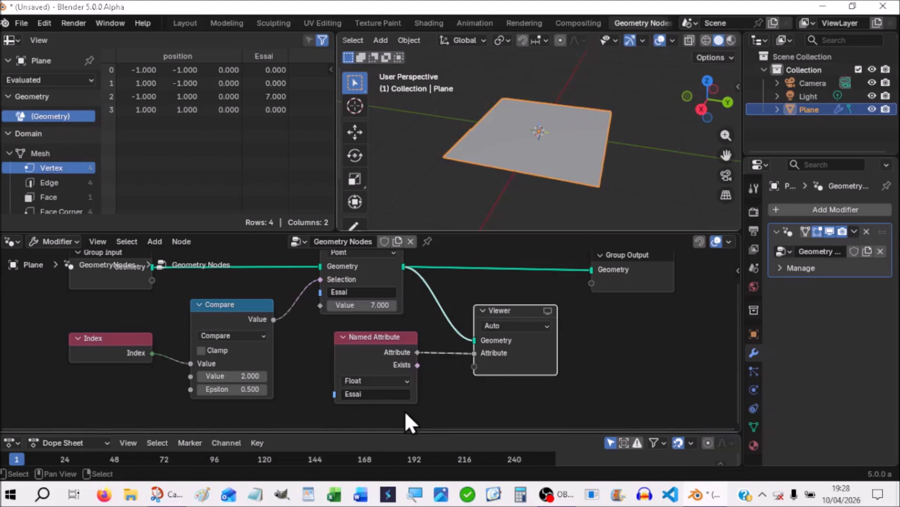
{"action": "key", "text": "shift+a"}
{"action": "mouse_move", "coordinate": [404, 406]}
{"action": "scroll", "coordinate": [393, 280], "scroll_direction": "down", "scroll_amount": 3}
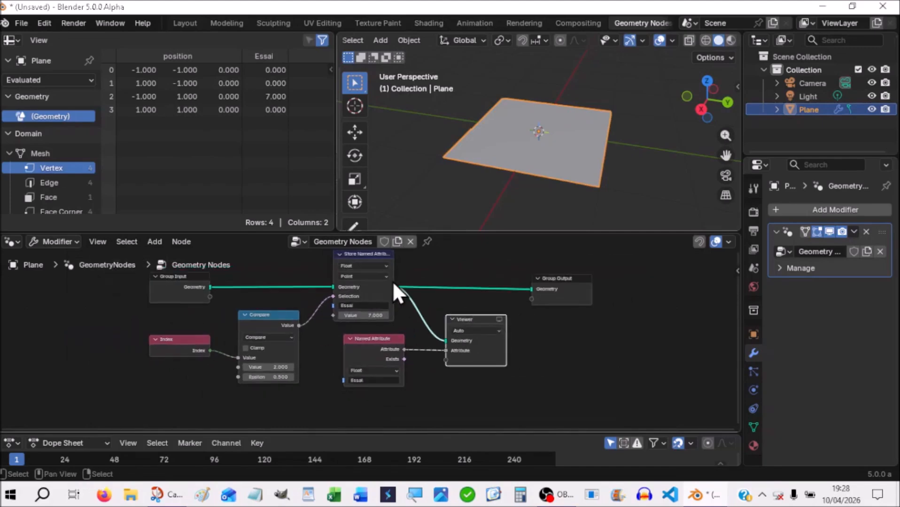
Reconnect the Viewer's geometry to the Group Input and move the Viewer clear of the Named Attribute node
{"action": "left_click", "coordinate": [189, 277]}
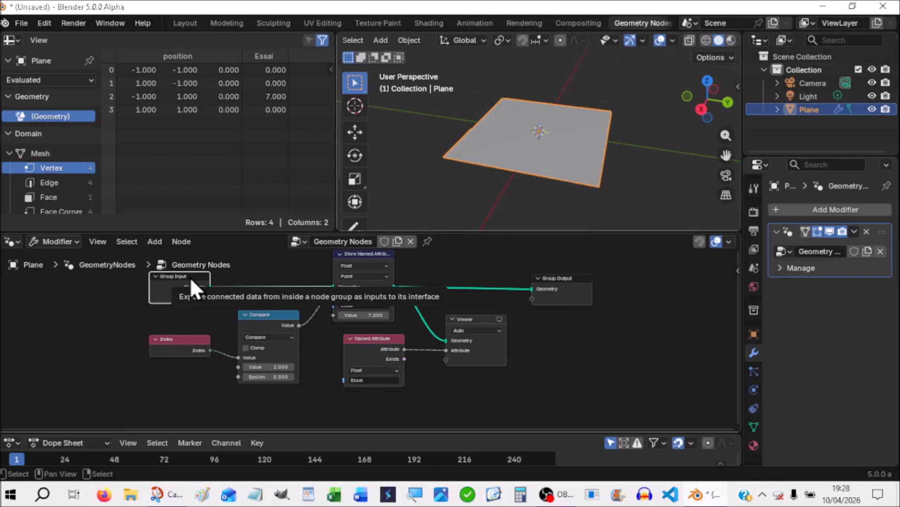
{"action": "left_click", "coordinate": [190, 277], "text": "ctrl+shift"}
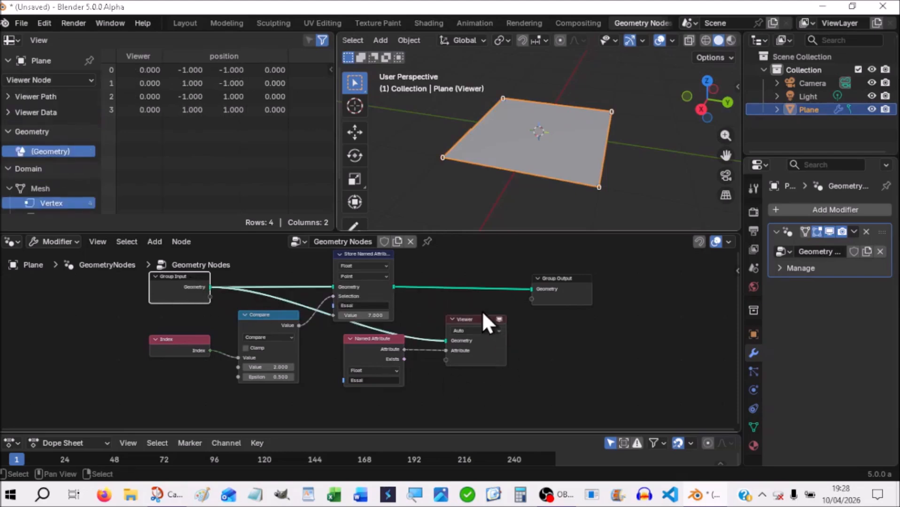
{"action": "left_click_drag", "start_coordinate": [481, 320], "coordinate": [516, 345]}
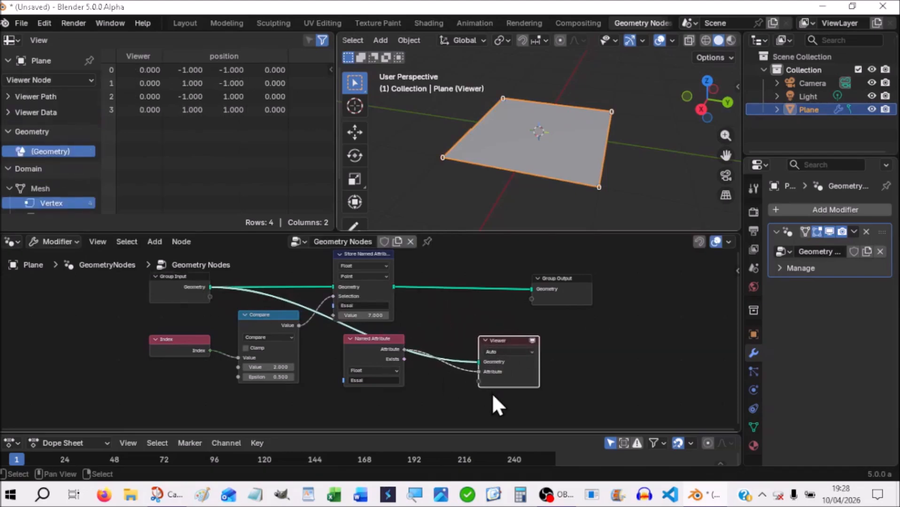
Disconnect the geometry link from the Viewer and delete the Viewer node
{"action": "left_click_drag", "start_coordinate": [477, 361], "coordinate": [462, 323]}
{"action": "key", "text": "Return"}
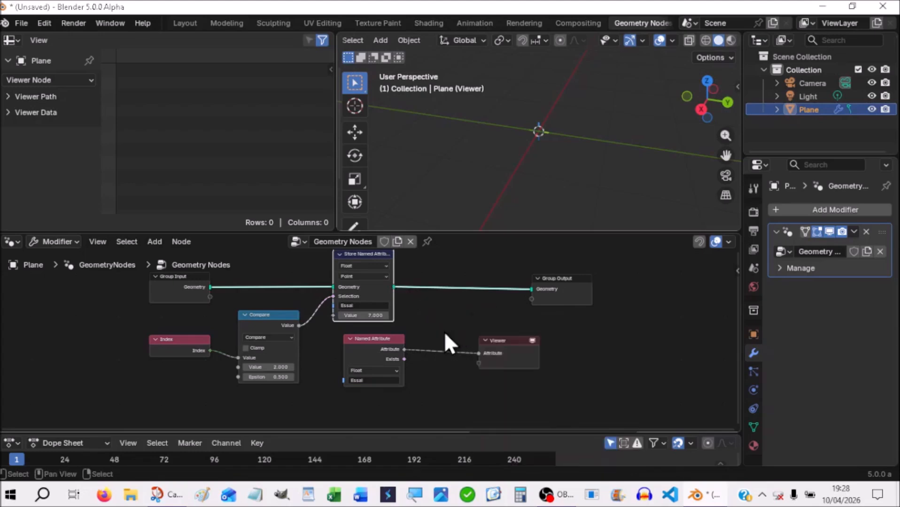
{"action": "left_click", "coordinate": [518, 346]}
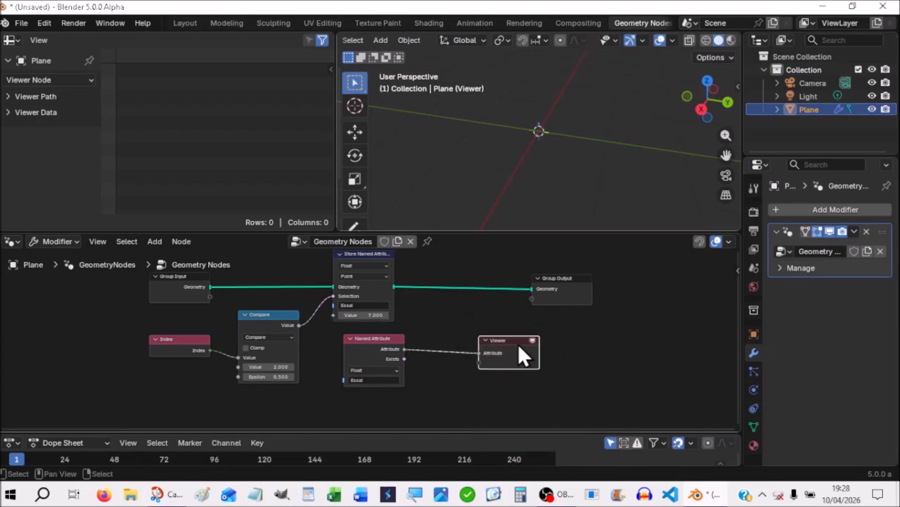
{"action": "key", "text": "Delete"}
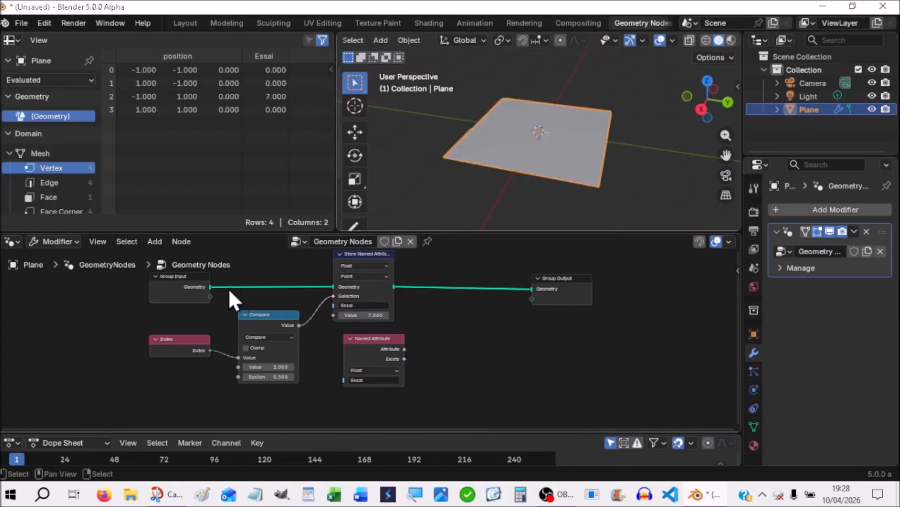
Attach a new Viewer to the Group Input geometry, place it below Group Output, and connect the Index node to it
{"action": "left_click", "coordinate": [364, 254]}
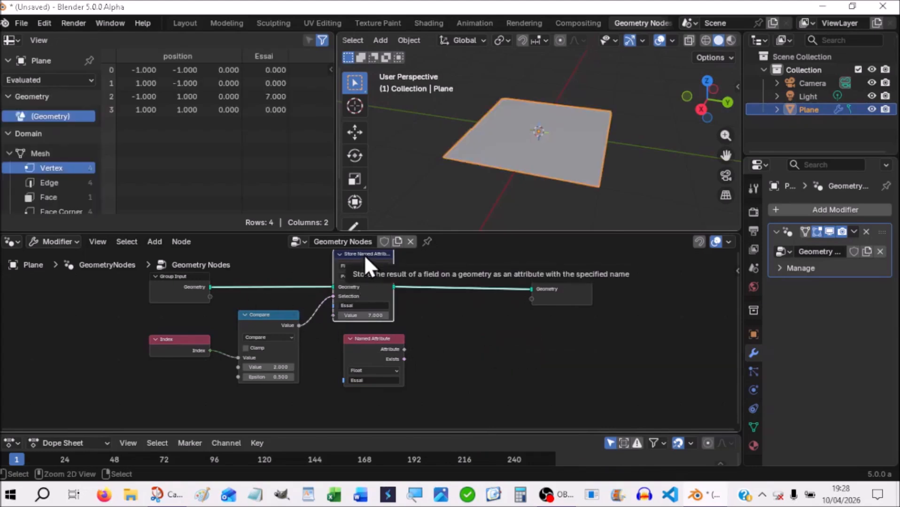
{"action": "left_click", "coordinate": [189, 286]}
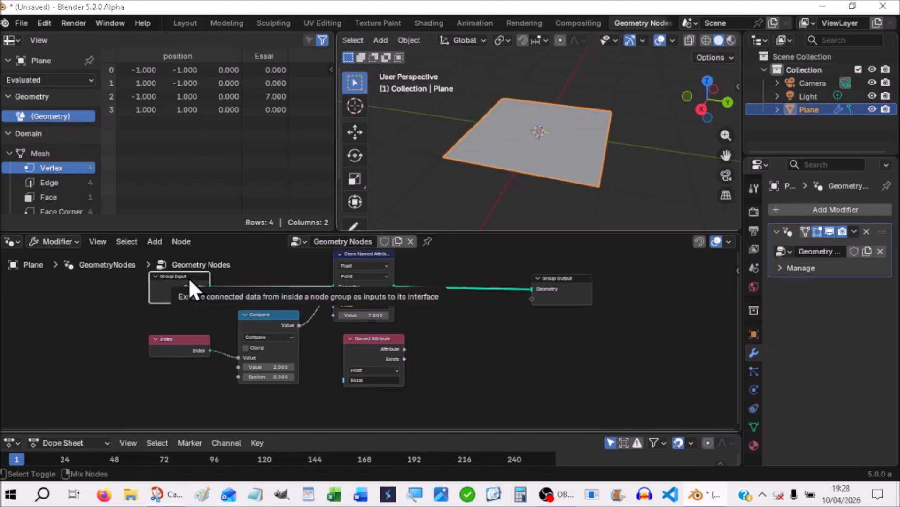
{"action": "left_click", "coordinate": [189, 280], "text": "ctrl+shift"}
{"action": "left_click_drag", "start_coordinate": [269, 258], "coordinate": [525, 351]}
{"action": "left_click_drag", "start_coordinate": [211, 350], "coordinate": [497, 382]}
{"action": "left_click_drag", "start_coordinate": [502, 379], "coordinate": [503, 381]}
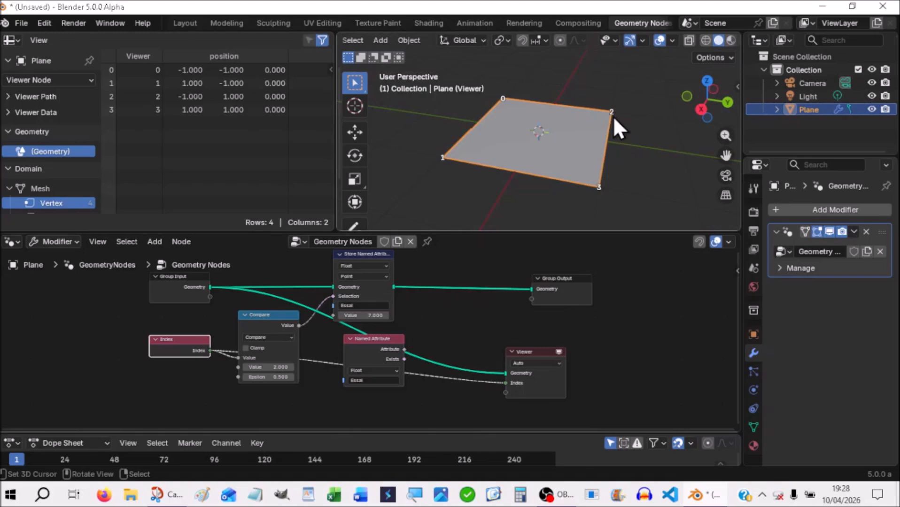
Make room by repositioning the Viewer and Named Attribute, and add a second Viewer below Group Output fed by Store Named Attribute's geometry
{"action": "left_click_drag", "start_coordinate": [552, 363], "coordinate": [507, 407]}
{"action": "left_click_drag", "start_coordinate": [362, 340], "coordinate": [415, 332]}
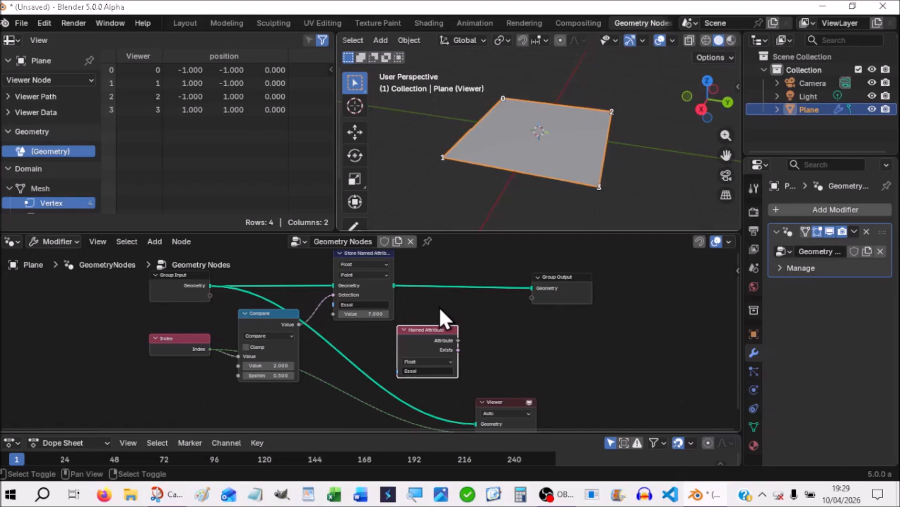
{"action": "key", "text": "shift+a"}
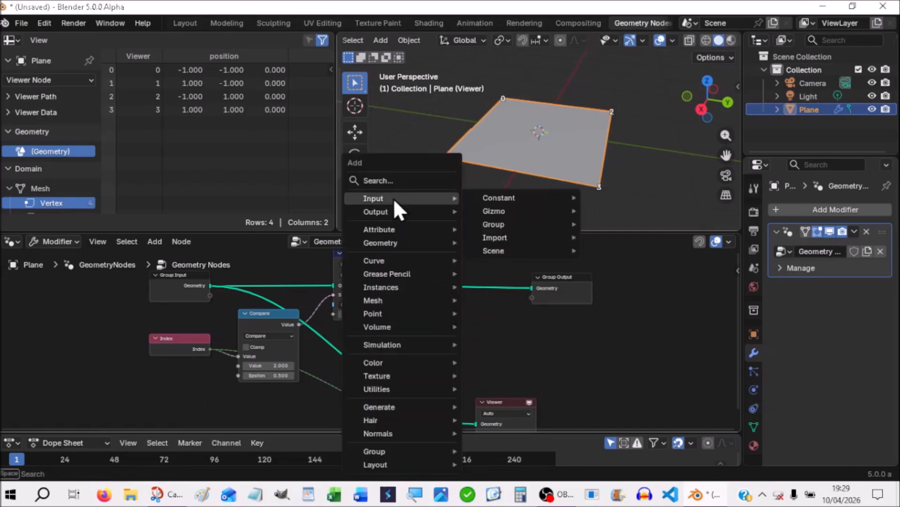
{"action": "left_click", "coordinate": [383, 181]}
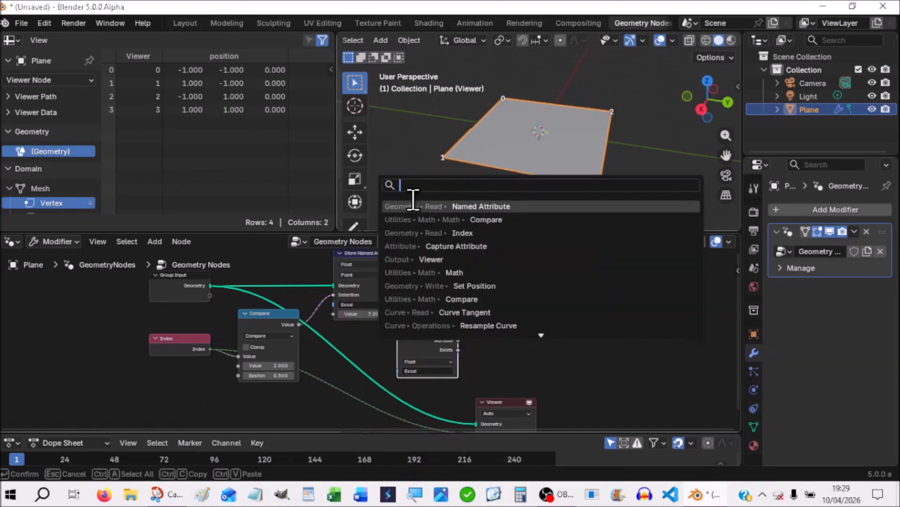
{"action": "left_click", "coordinate": [431, 259]}
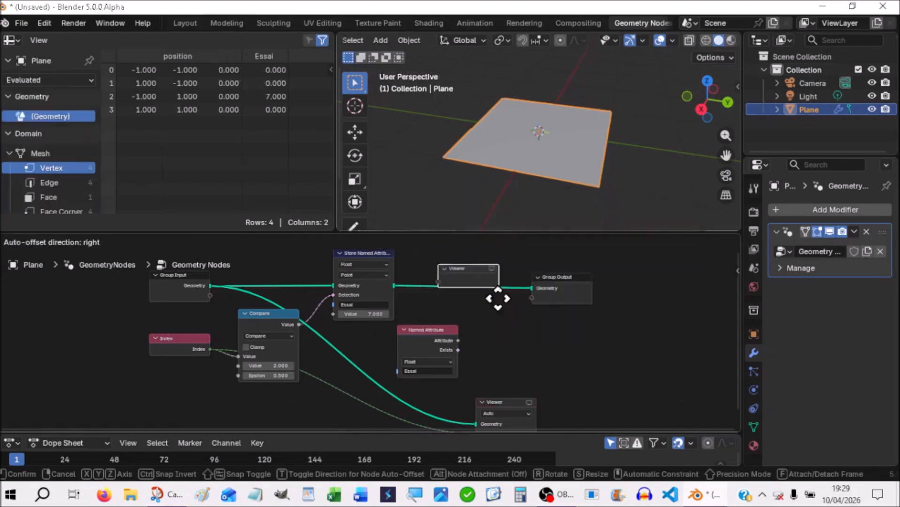
{"action": "left_click", "coordinate": [545, 331]}
{"action": "left_click_drag", "start_coordinate": [393, 286], "coordinate": [533, 343]}
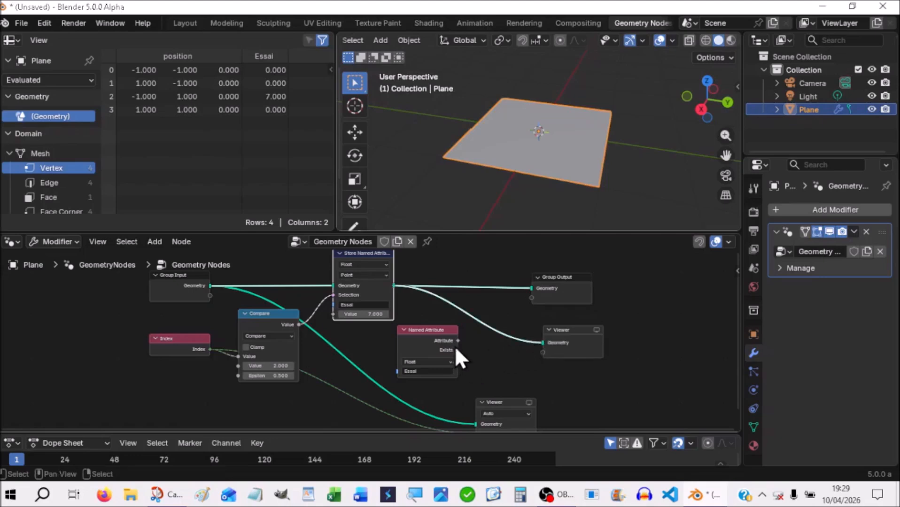
Connect the Named Attribute's Attribute output to the upper Viewer, activate that Viewer, and switch the display to the index Viewer
{"action": "left_click_drag", "start_coordinate": [457, 340], "coordinate": [546, 352]}
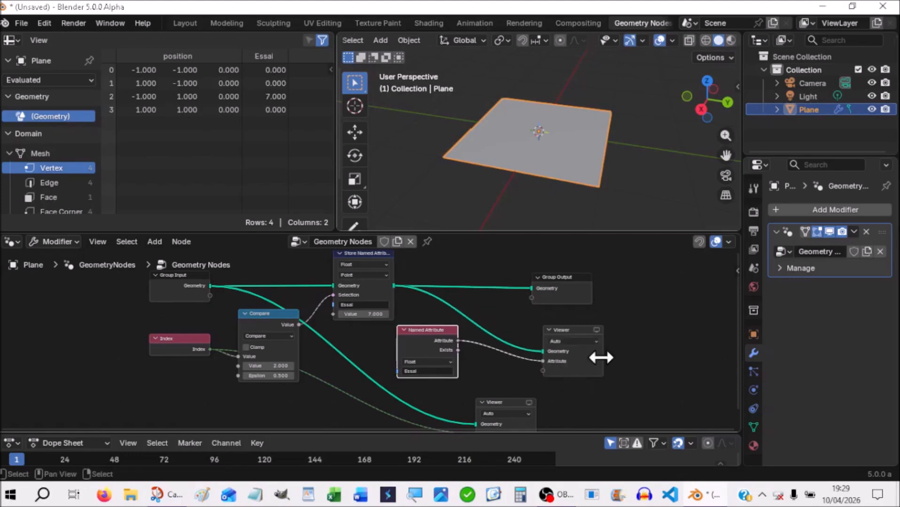
{"action": "left_click", "coordinate": [598, 330]}
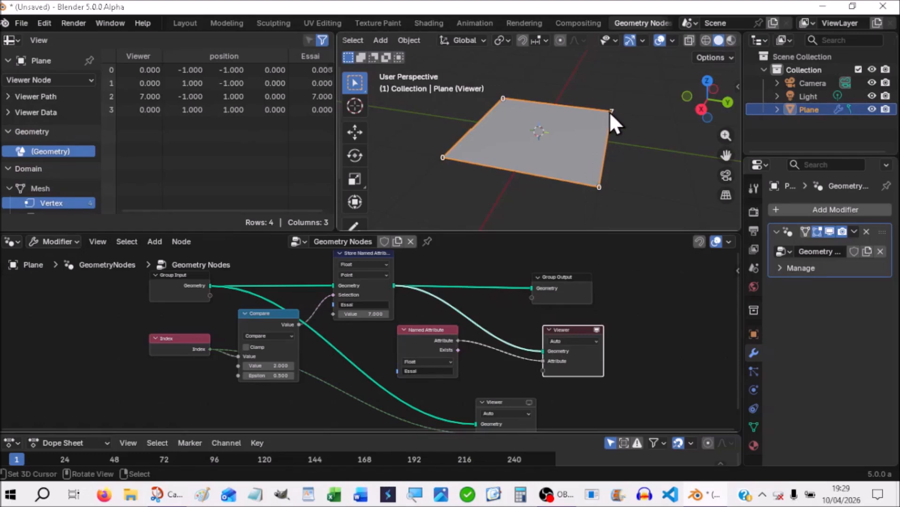
{"action": "left_click", "coordinate": [597, 330]}
{"action": "left_click", "coordinate": [529, 404]}
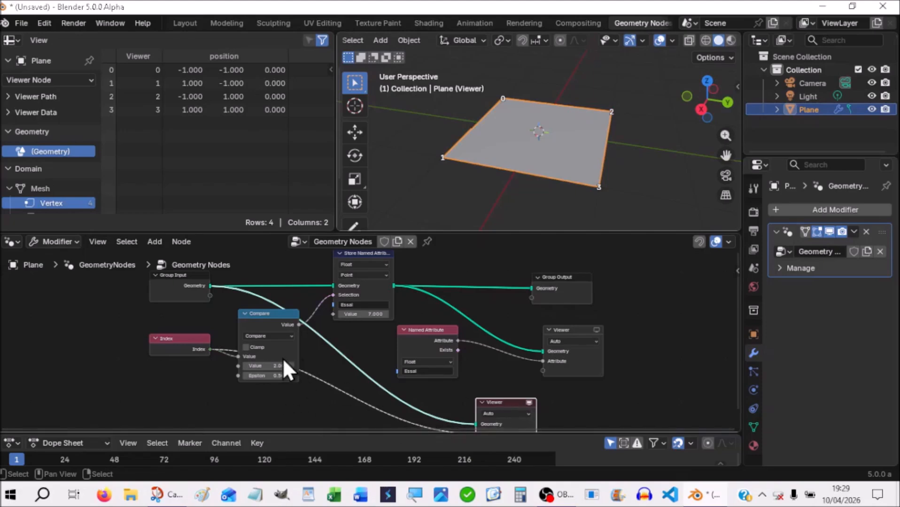
Set the Compare node's comparison value to 1, deactivate the index Viewer and activate the Viewer showing the stored attribute
{"action": "left_click", "coordinate": [267, 365]}
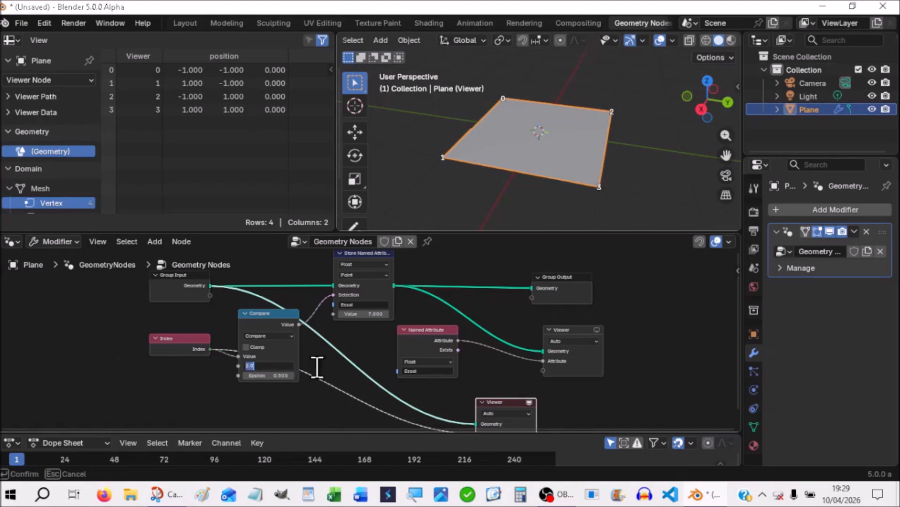
{"action": "type", "text": "1"}
{"action": "key", "text": "Return"}
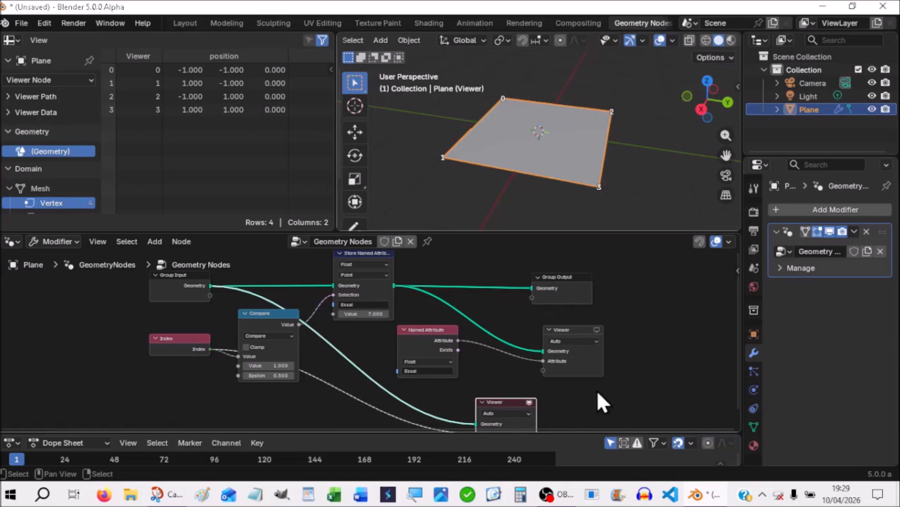
{"action": "left_click", "coordinate": [529, 402]}
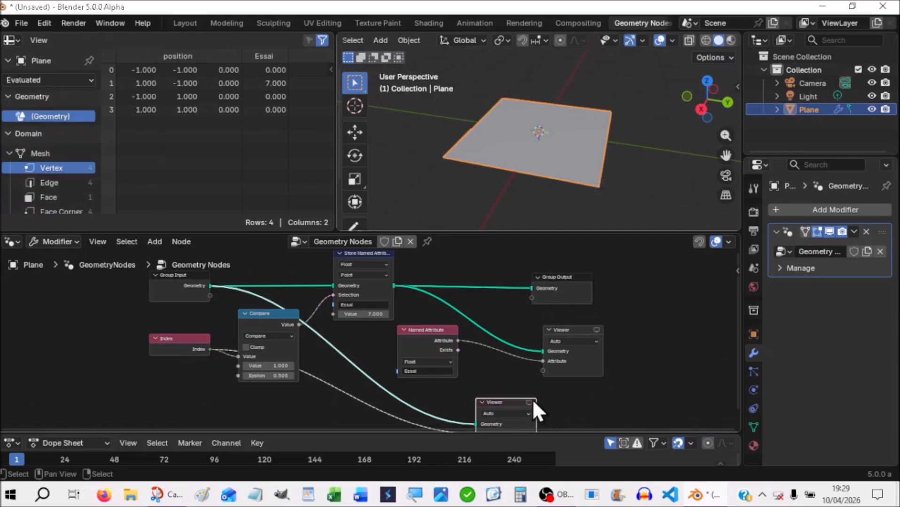
{"action": "left_click", "coordinate": [596, 330]}
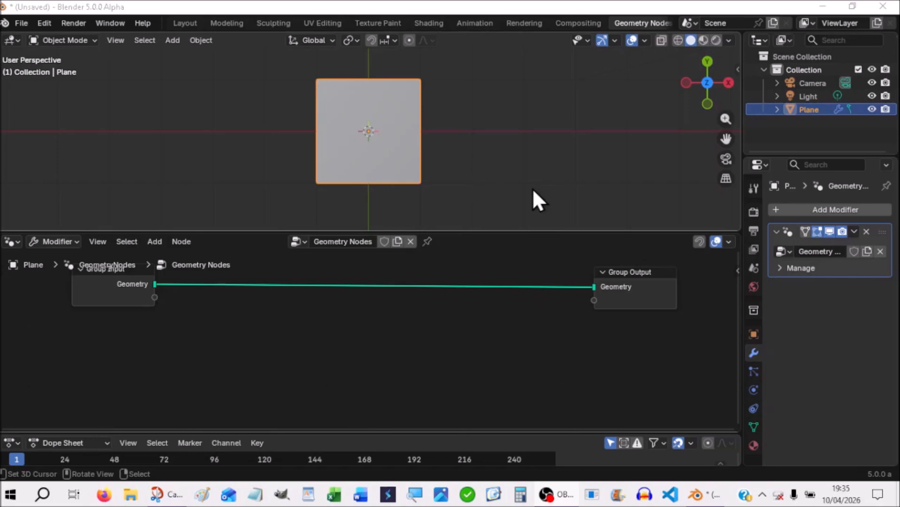
Split the 3D viewport vertically and turn the narrower area into a UV Editor
{"action": "middle_click_drag", "start_coordinate": [528, 172], "coordinate": [513, 98]}
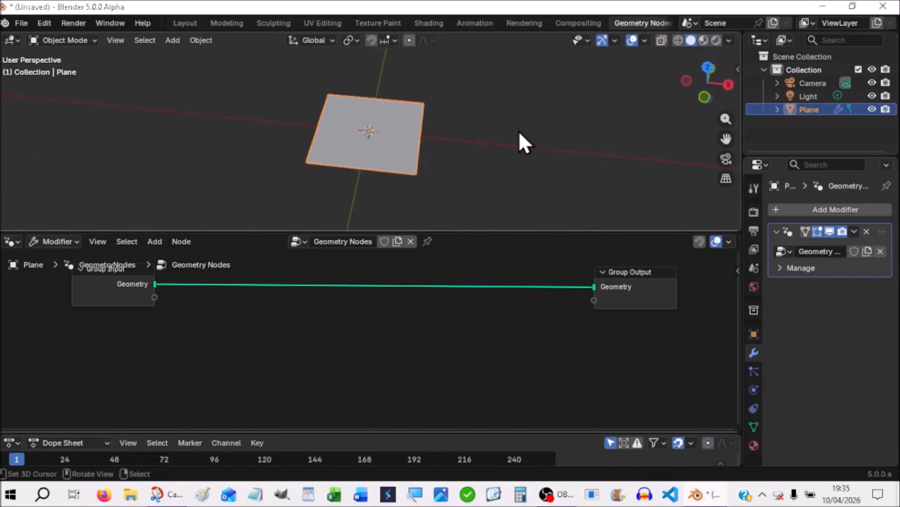
{"action": "middle_click_drag", "start_coordinate": [518, 131], "coordinate": [536, 176]}
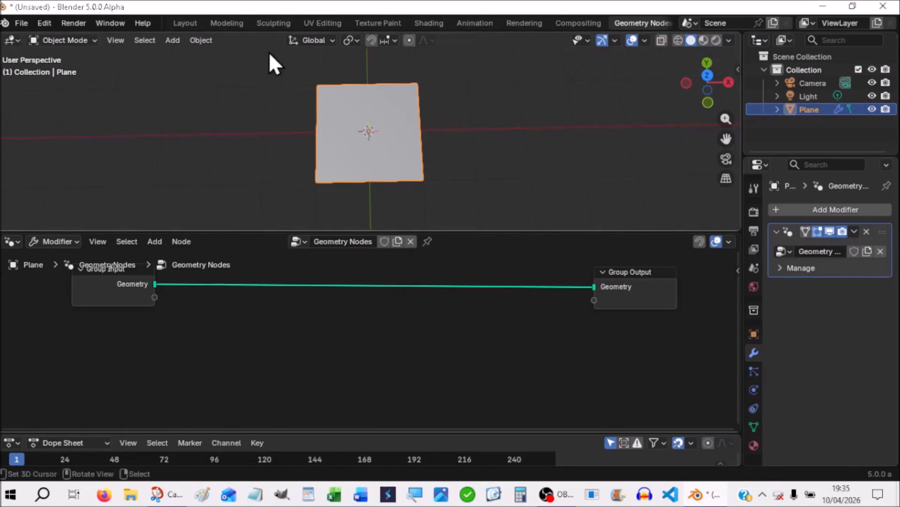
{"action": "right_click", "coordinate": [261, 30]}
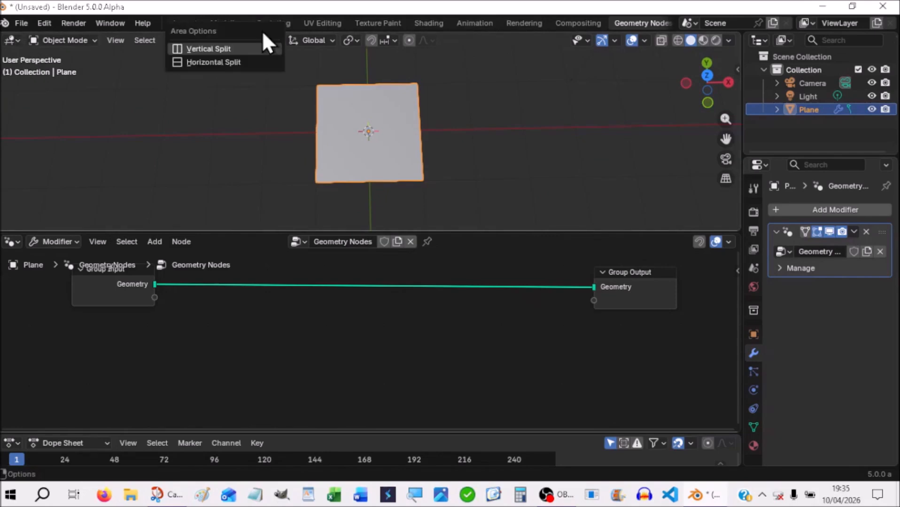
{"action": "left_click", "coordinate": [232, 48]}
{"action": "left_click", "coordinate": [262, 79]}
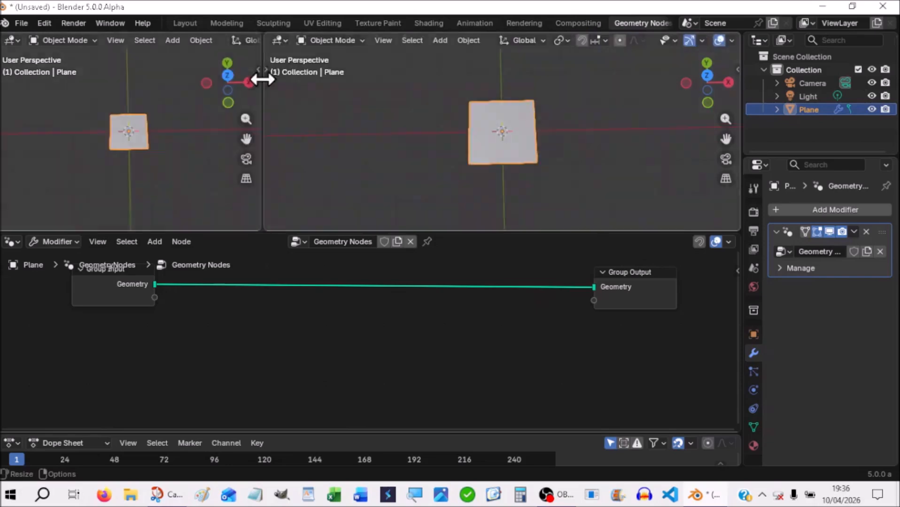
{"action": "left_click", "coordinate": [12, 40]}
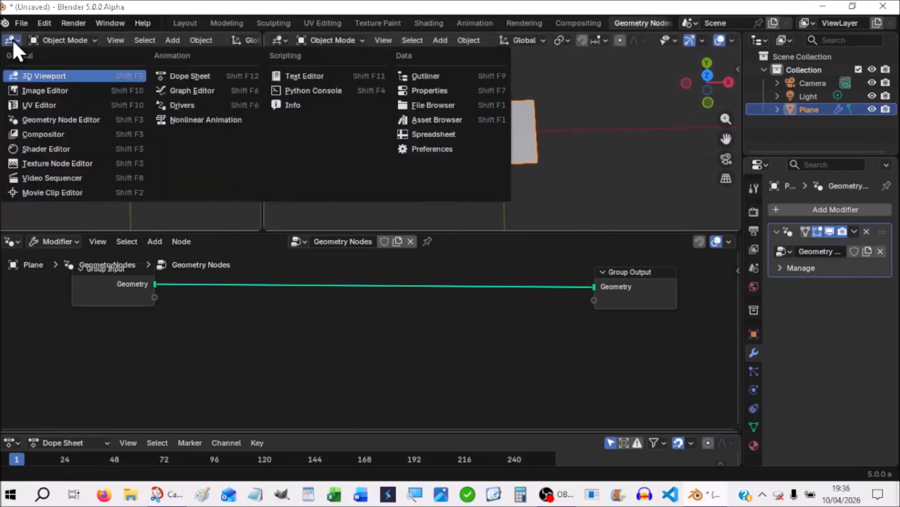
{"action": "left_click", "coordinate": [27, 105]}
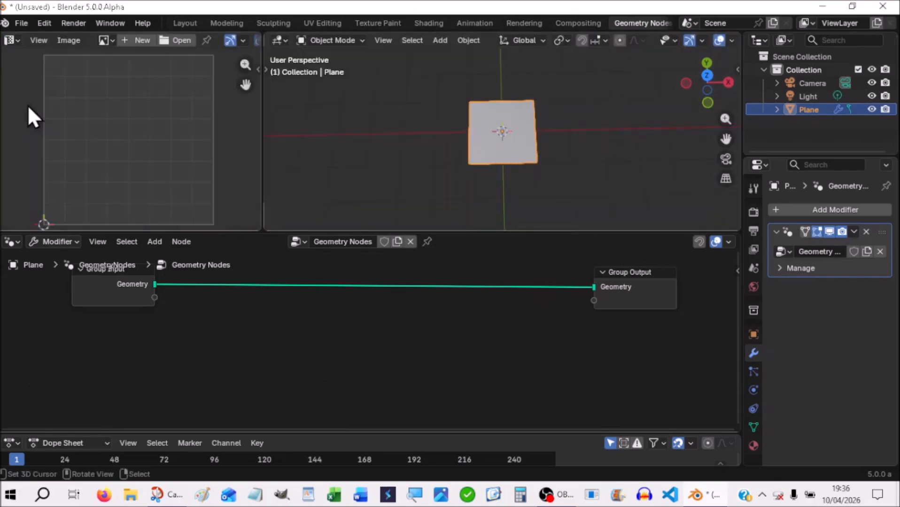
Switch the plane to Edit Mode so its UV layout is displayed beside the mesh
{"action": "left_click", "coordinate": [331, 40]}
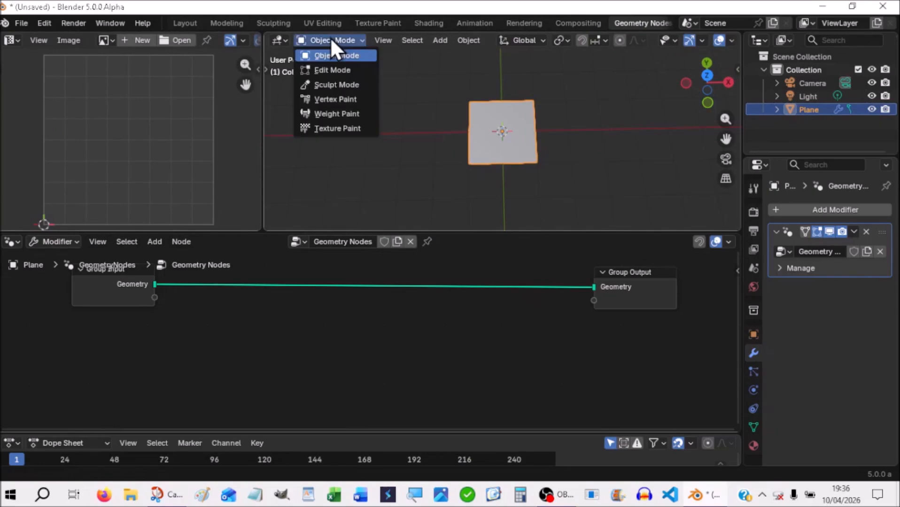
{"action": "left_click", "coordinate": [329, 70]}
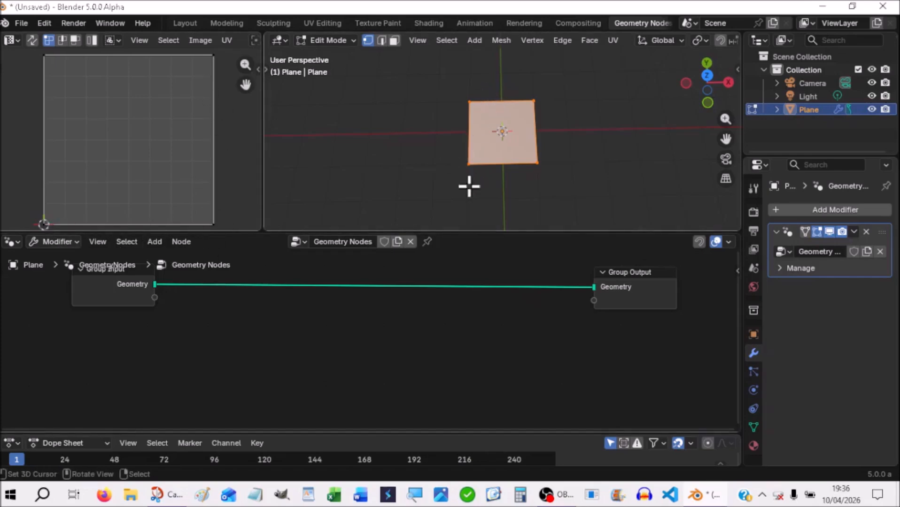
{"action": "mouse_move", "coordinate": [506, 200]}
{"action": "middle_mouse_down"}
{"action": "mouse_move", "coordinate": [528, 210]}
{"action": "mouse_move", "coordinate": [510, 211]}
{"action": "middle_mouse_up"}
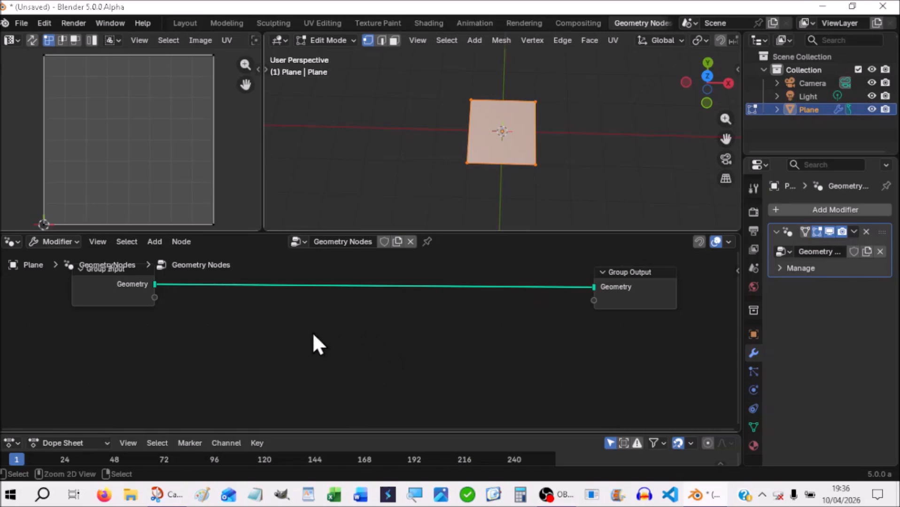
Attach a Viewer to the Group Input geometry, place it below the main link, and add a Named Attribute node beneath Group Input
{"action": "left_click", "coordinate": [117, 287], "text": "ctrl+shift"}
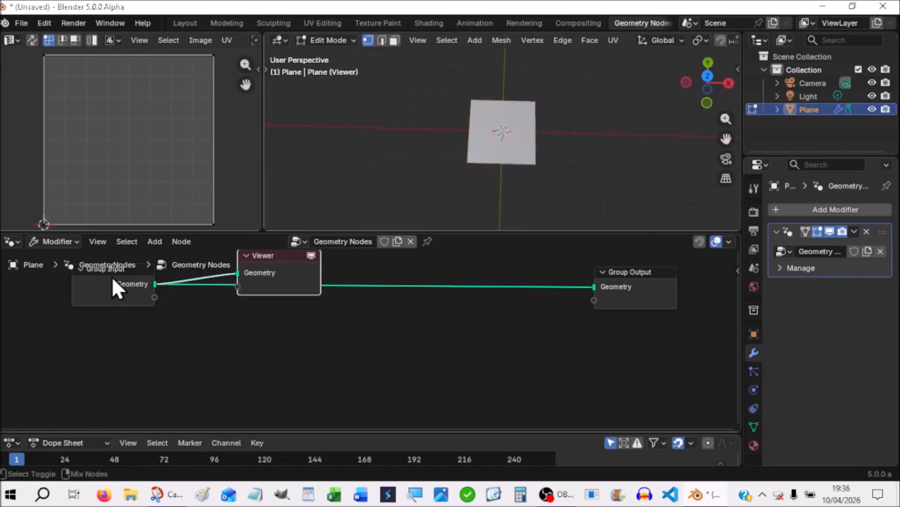
{"action": "left_click_drag", "start_coordinate": [288, 254], "coordinate": [462, 317]}
{"action": "key", "text": "shift+a"}
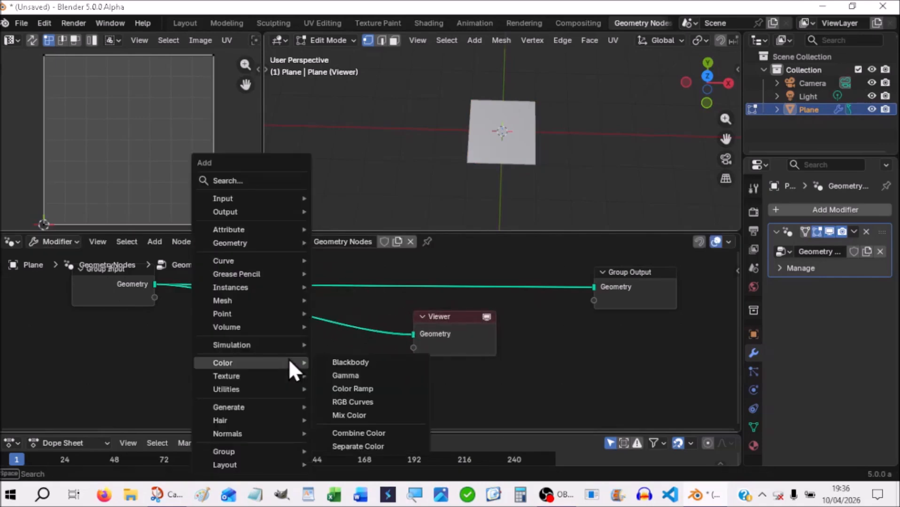
{"action": "mouse_move", "coordinate": [236, 244]}
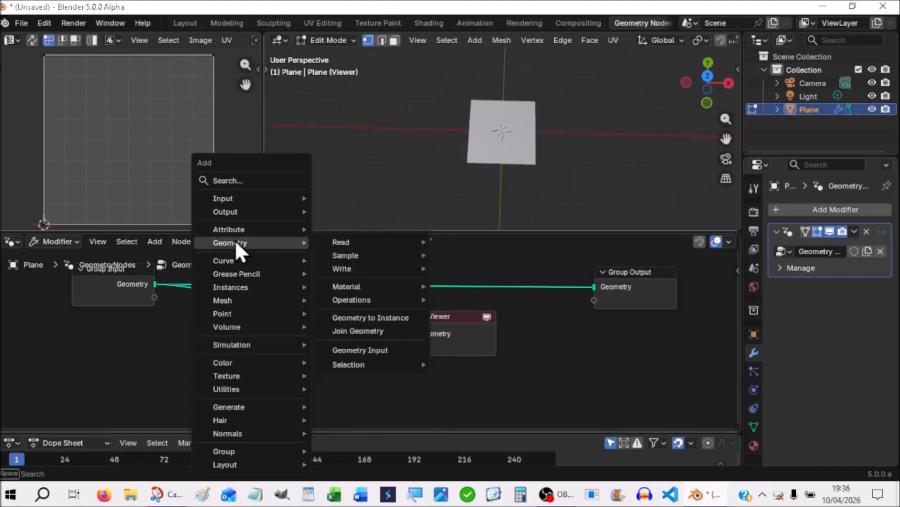
{"action": "mouse_move", "coordinate": [351, 257]}
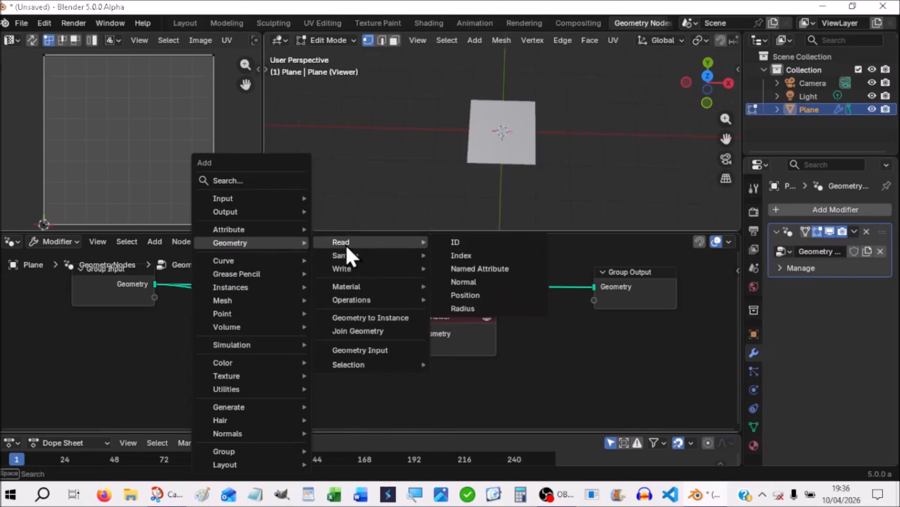
{"action": "left_click", "coordinate": [468, 268]}
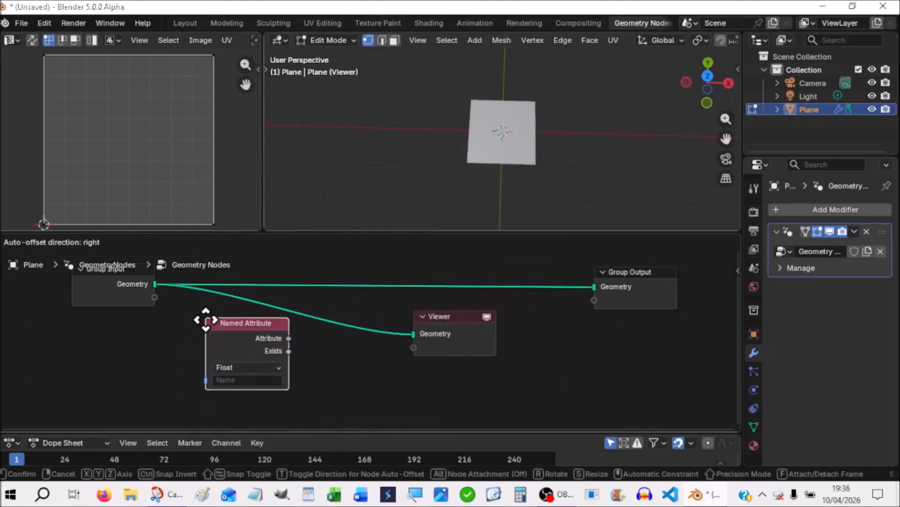
{"action": "left_click", "coordinate": [201, 323]}
Choose the UVMap attribute in the Named Attribute node and connect its Attribute output to the Viewer
{"action": "left_click", "coordinate": [222, 385]}
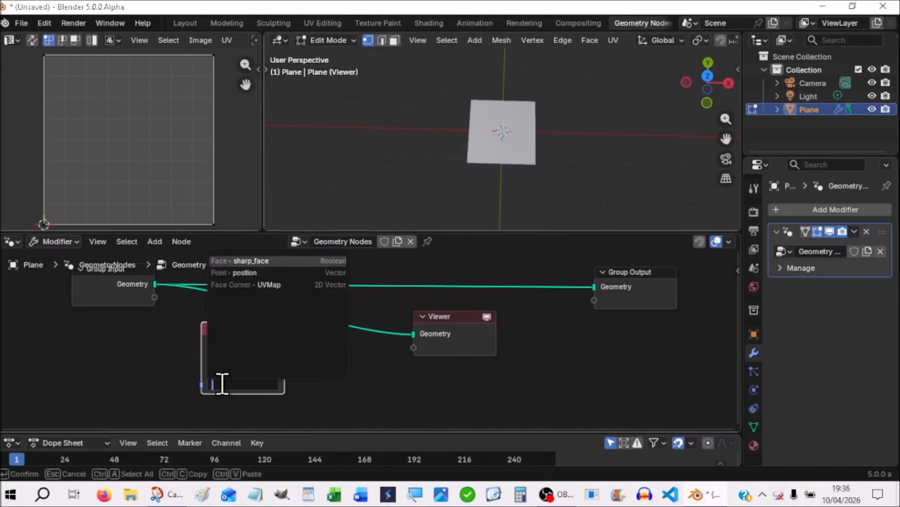
{"action": "left_click", "coordinate": [277, 285]}
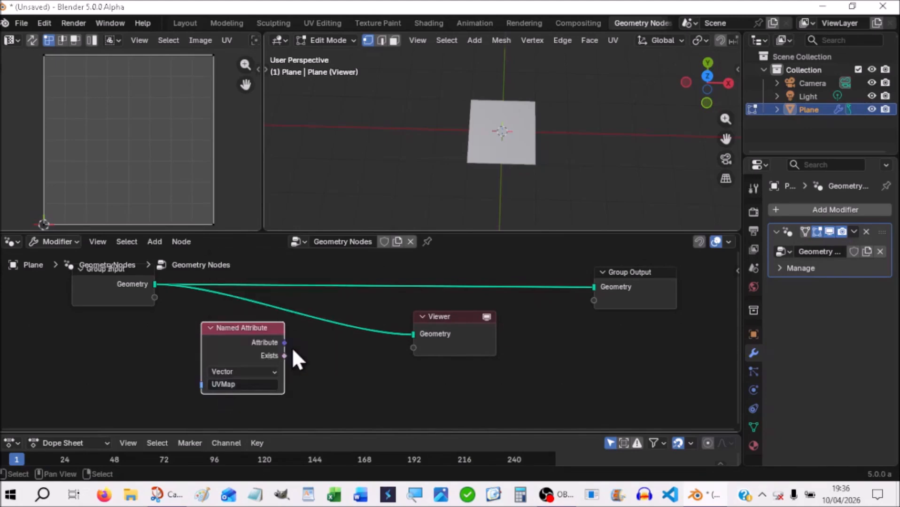
{"action": "left_click_drag", "start_coordinate": [285, 343], "coordinate": [407, 352]}
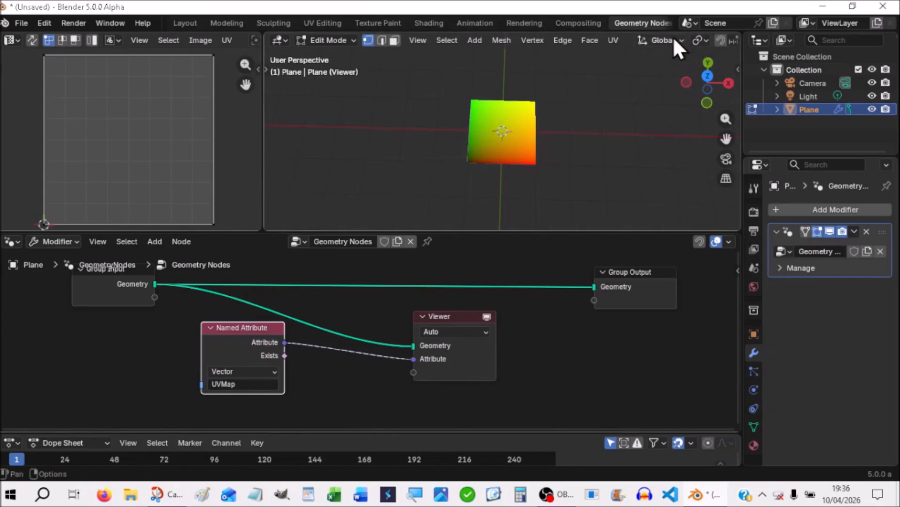
Change the viewport's Viewer Node overlays by disabling Color Opacity and enabling Attribute Text to read the plane's UV values
{"action": "scroll", "coordinate": [673, 37], "scroll_direction": "down", "scroll_amount": 8}
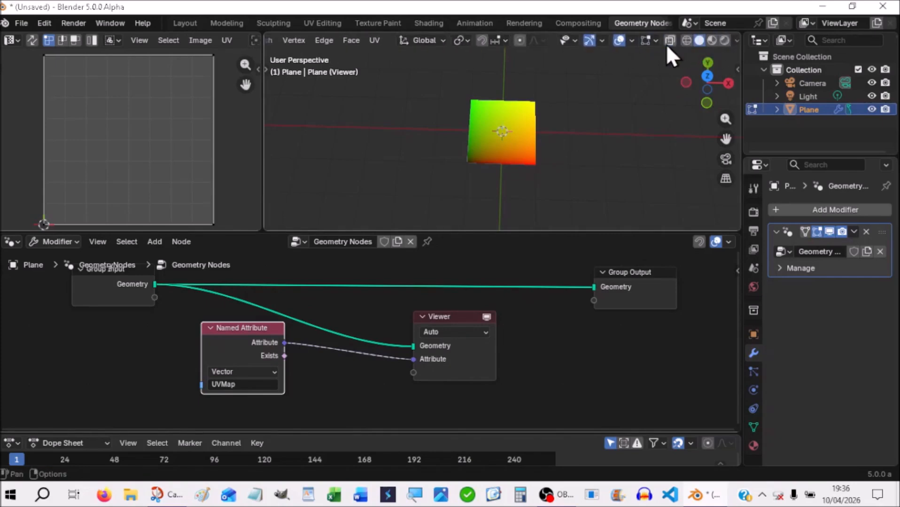
{"action": "scroll", "coordinate": [666, 44], "scroll_direction": "down", "scroll_amount": 1}
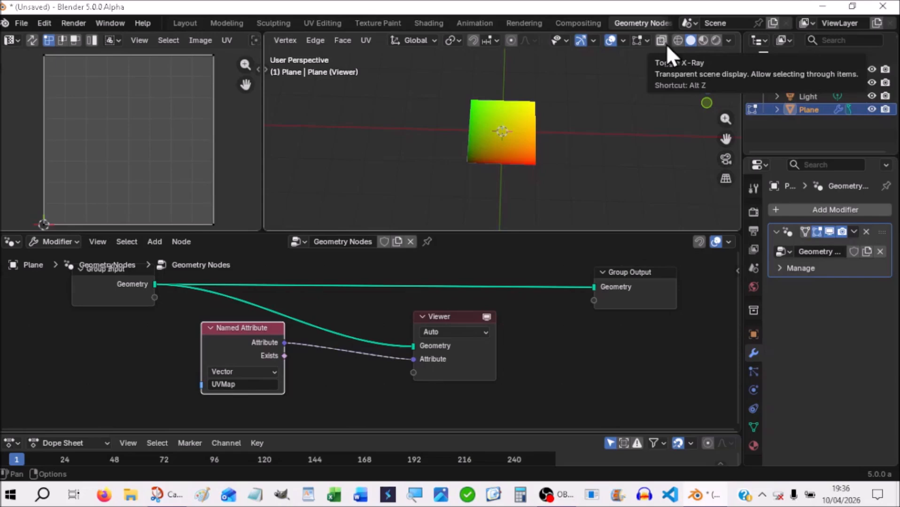
{"action": "left_click", "coordinate": [624, 40]}
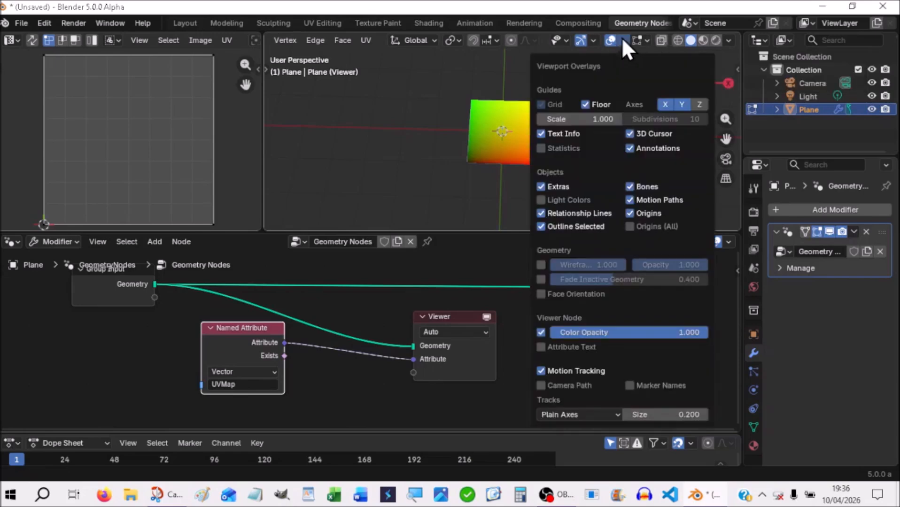
{"action": "left_click", "coordinate": [540, 332]}
{"action": "left_click", "coordinate": [541, 347]}
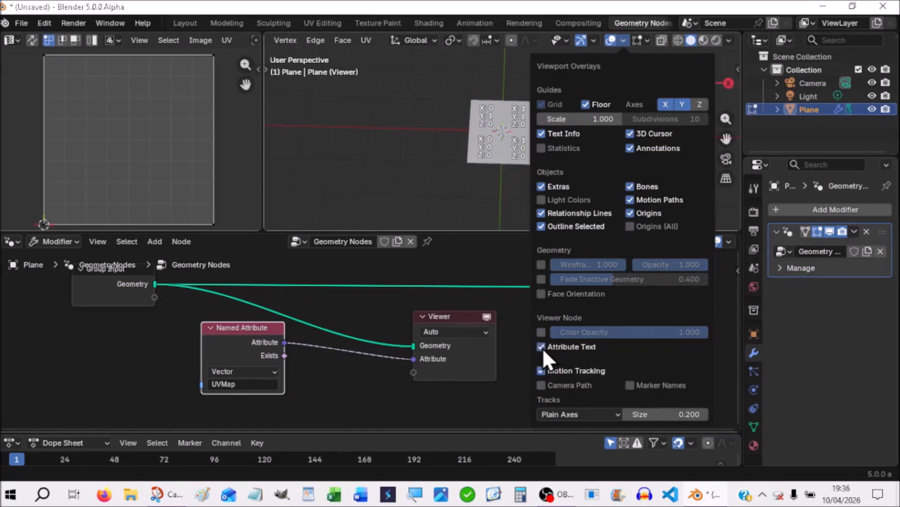
{"action": "scroll", "coordinate": [520, 203], "scroll_direction": "up", "scroll_amount": 3}
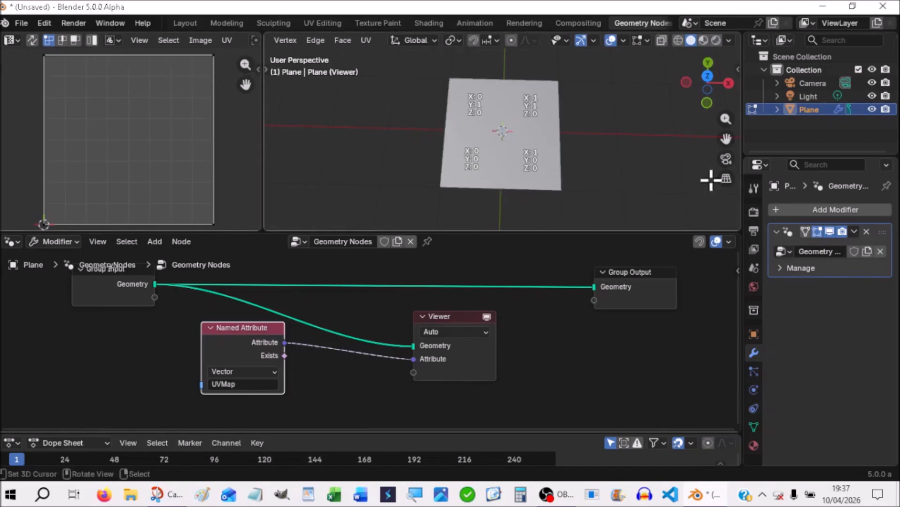
Unlink the Geometry Nodes node group from the plane's modifier
{"action": "scroll", "coordinate": [665, 172], "scroll_direction": "down", "scroll_amount": 5}
{"action": "middle_click_drag", "start_coordinate": [665, 172], "coordinate": [662, 120]}
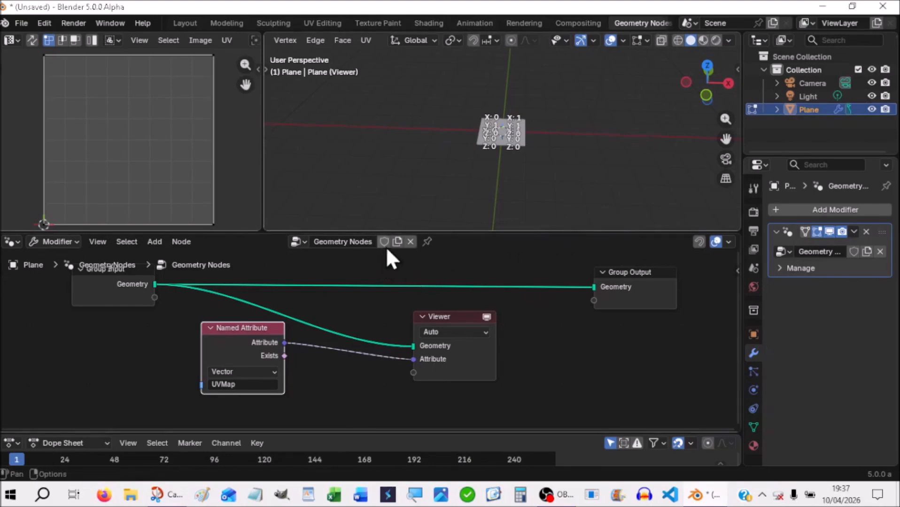
{"action": "left_click", "coordinate": [411, 240]}
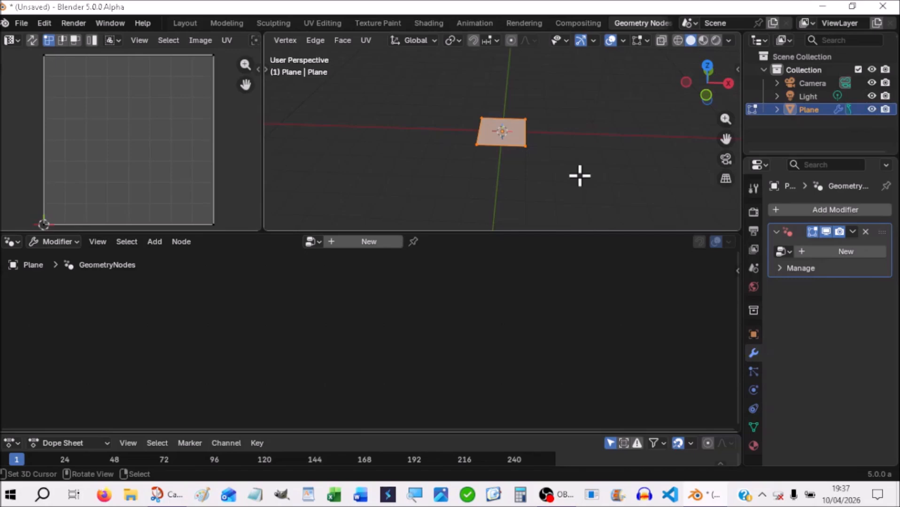
Return to Object Mode and replace the plane with a new mesh cube
{"action": "key", "text": "Tab"}
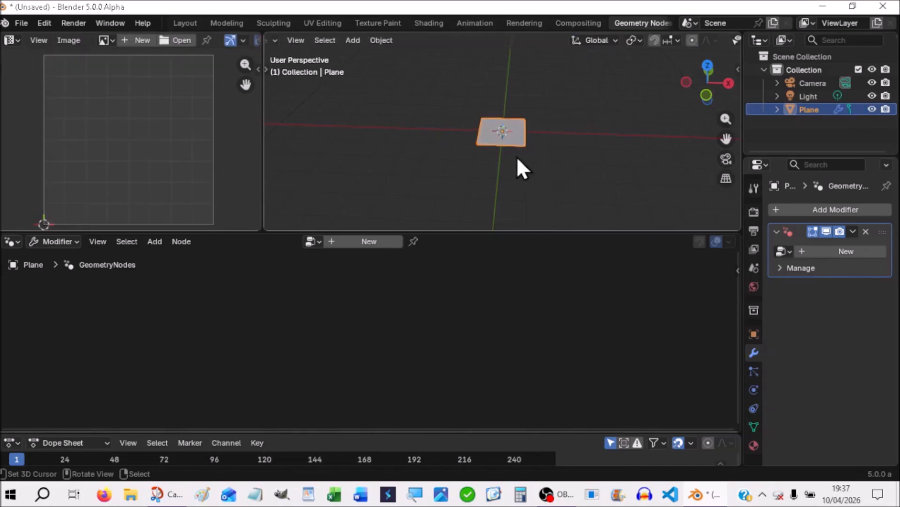
{"action": "key", "text": "x"}
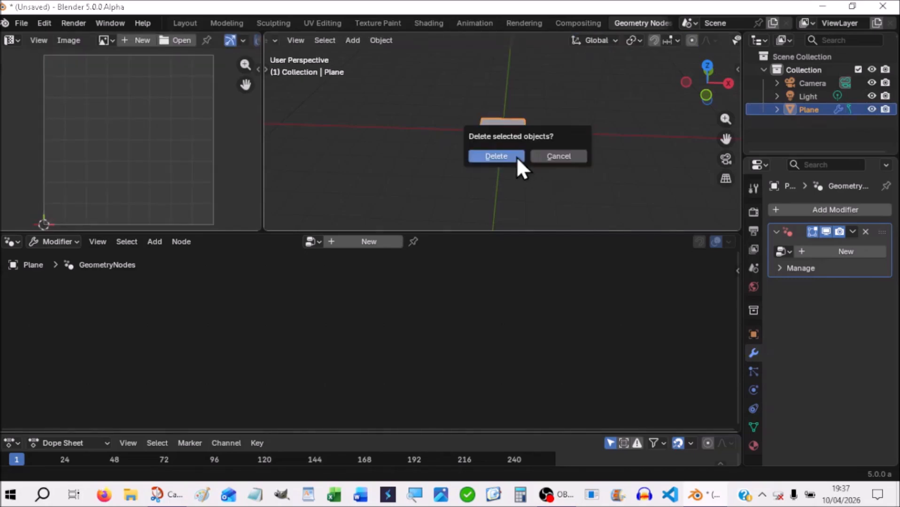
{"action": "left_click", "coordinate": [517, 159]}
{"action": "key", "text": "shift+a"}
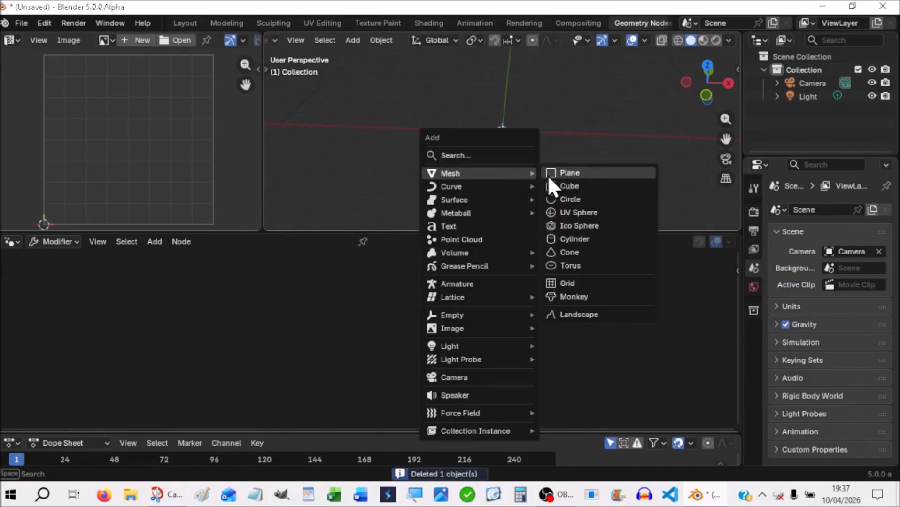
{"action": "left_click", "coordinate": [572, 186]}
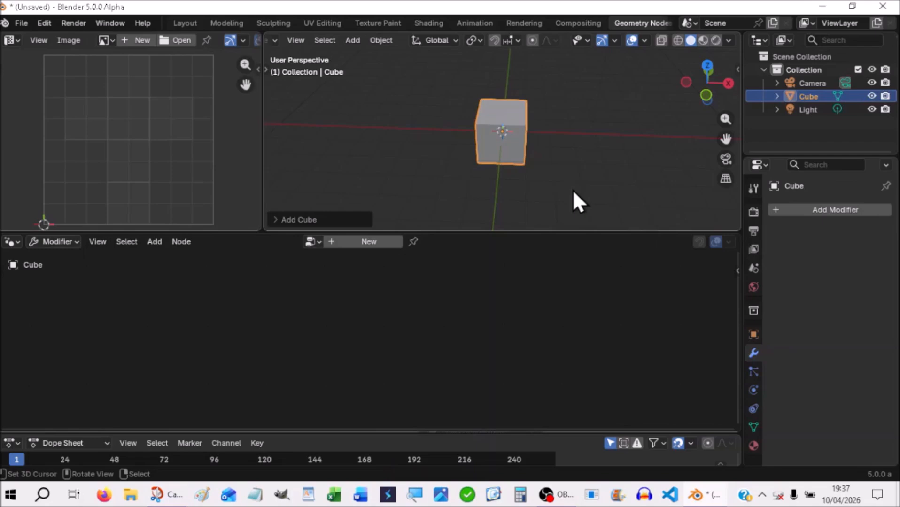
Switch the new cube to Edit Mode to show its UV layout
{"action": "scroll", "coordinate": [572, 190], "scroll_direction": "up", "scroll_amount": 3}
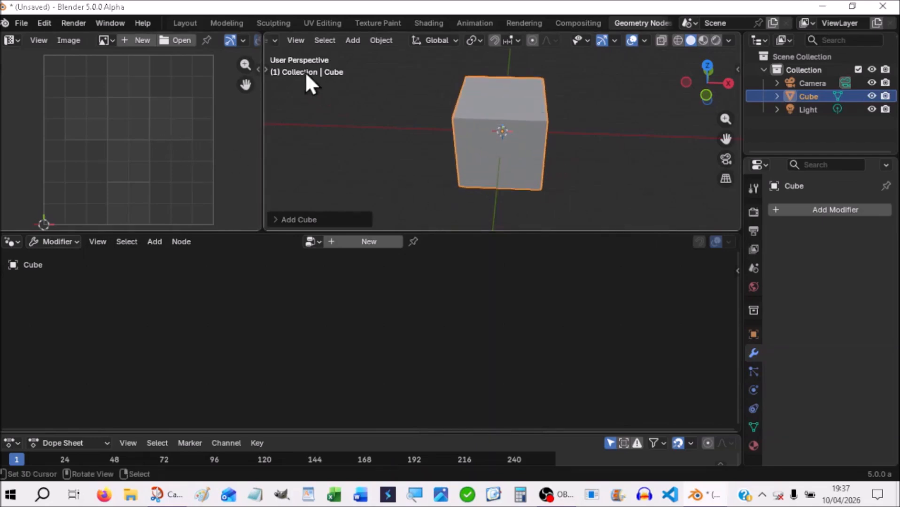
{"action": "left_click", "coordinate": [295, 38]}
{"action": "left_click", "coordinate": [296, 38]}
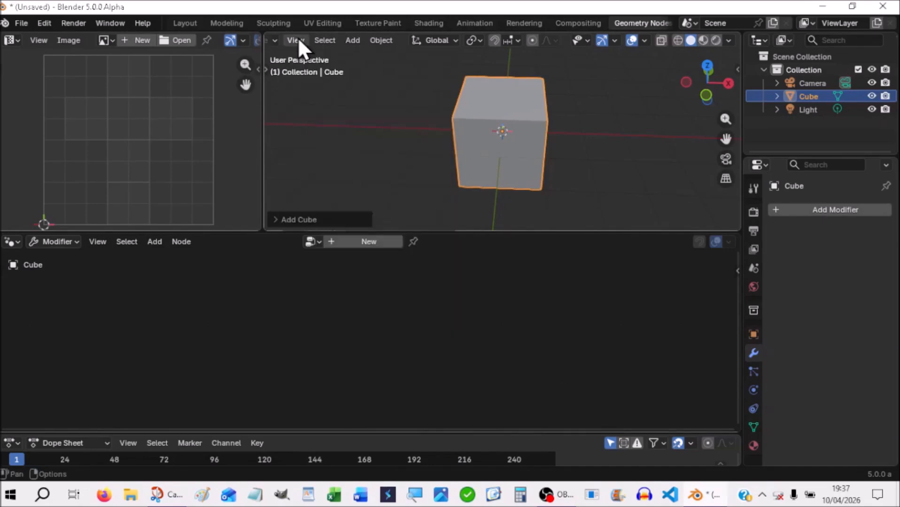
{"action": "scroll", "coordinate": [297, 37], "scroll_direction": "up", "scroll_amount": 2}
{"action": "left_click", "coordinate": [309, 37]}
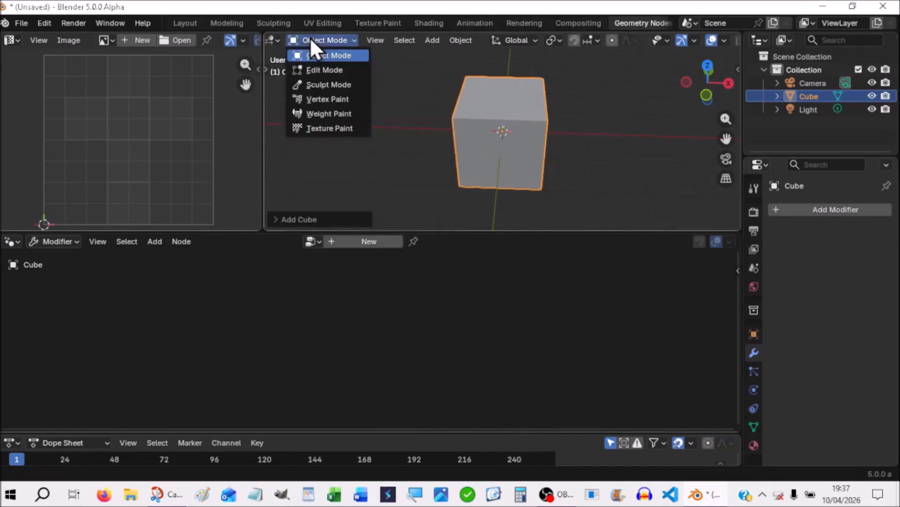
{"action": "left_click", "coordinate": [325, 70]}
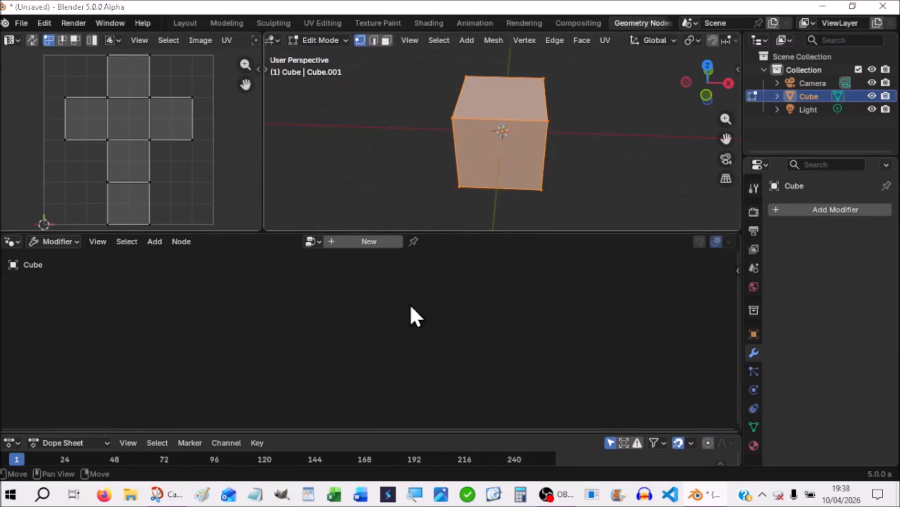
Create a new Geometry Nodes group on the cube, spread out its nodes and attach a Viewer node to the Group Input
{"action": "left_click", "coordinate": [347, 239]}
{"action": "left_click_drag", "start_coordinate": [207, 348], "coordinate": [169, 310]}
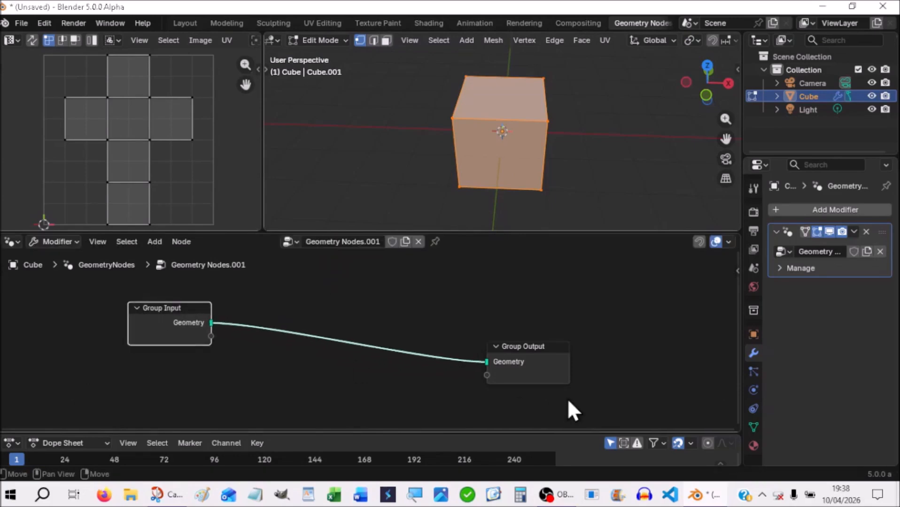
{"action": "left_click_drag", "start_coordinate": [540, 364], "coordinate": [563, 342]}
{"action": "left_click", "coordinate": [174, 310]}
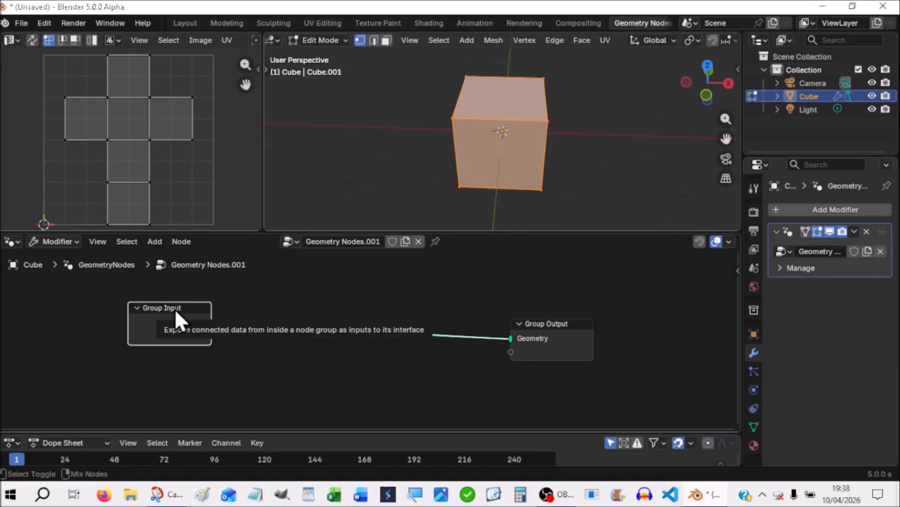
{"action": "left_click", "coordinate": [174, 308], "text": "ctrl+shift"}
{"action": "left_click_drag", "start_coordinate": [287, 252], "coordinate": [466, 377]}
{"action": "left_click_drag", "start_coordinate": [561, 346], "coordinate": [567, 324]}
Add a Named Attribute node below the Group Input node
{"action": "left_click", "coordinate": [266, 407]}
{"action": "key", "text": "shift+a"}
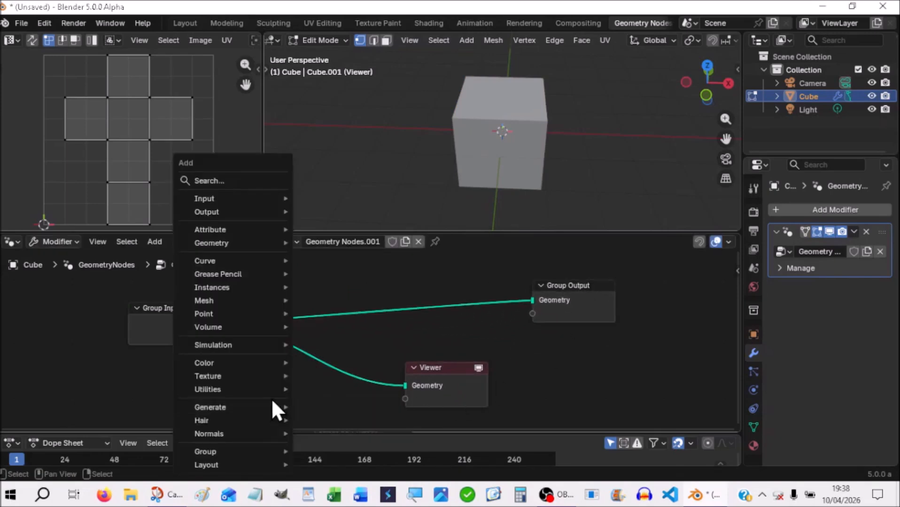
{"action": "mouse_move", "coordinate": [224, 196]}
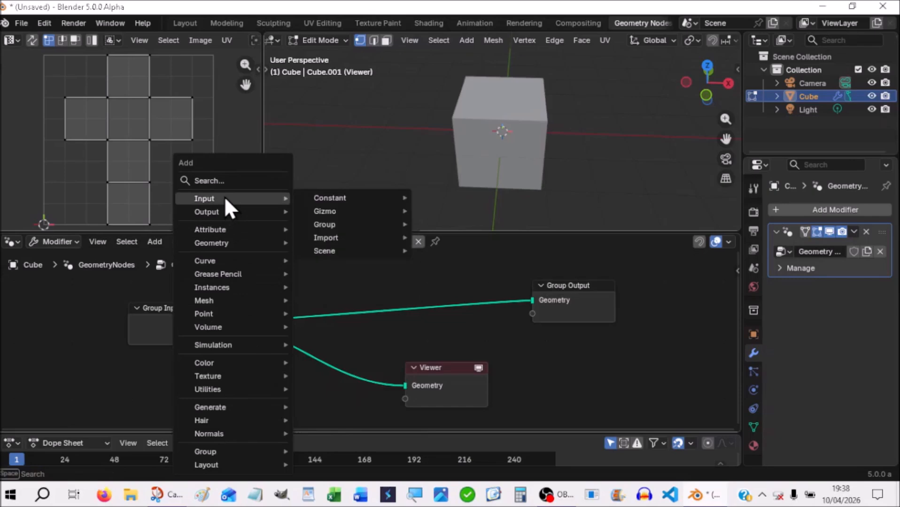
{"action": "mouse_move", "coordinate": [222, 243]}
{"action": "mouse_move", "coordinate": [344, 242]}
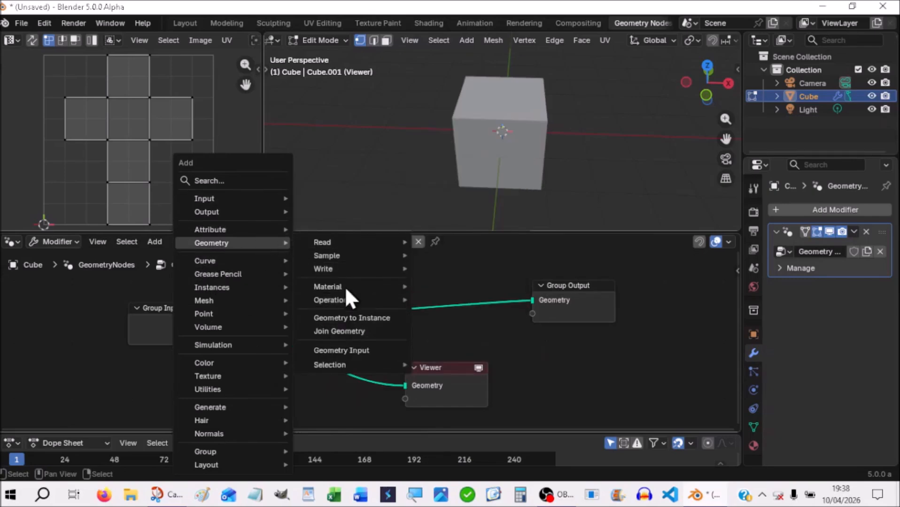
{"action": "left_click", "coordinate": [447, 267]}
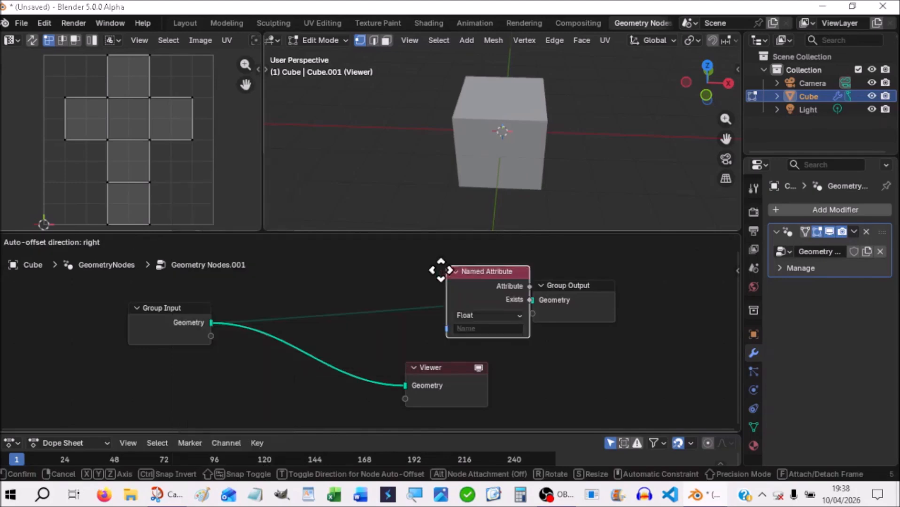
{"action": "left_click", "coordinate": [196, 360]}
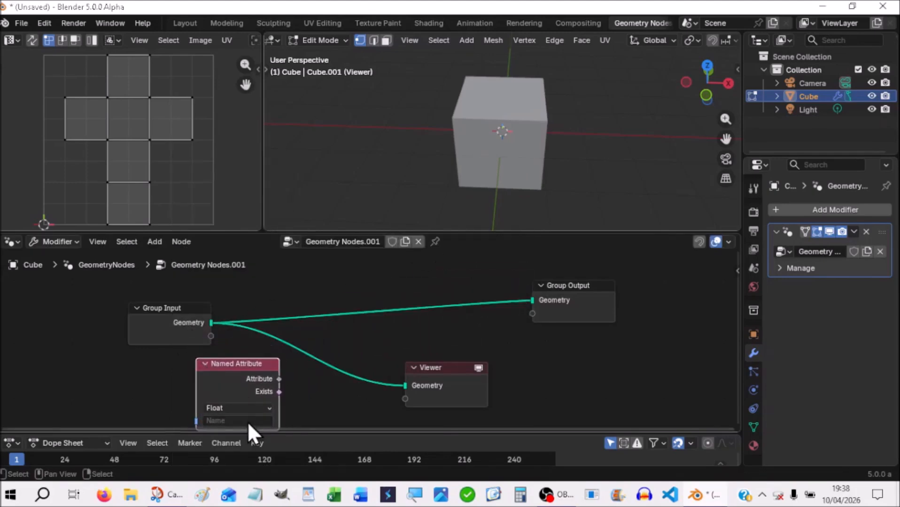
Set the Named Attribute node to the cube's UVMap attribute and feed its Attribute output into the Viewer
{"action": "left_click", "coordinate": [219, 422]}
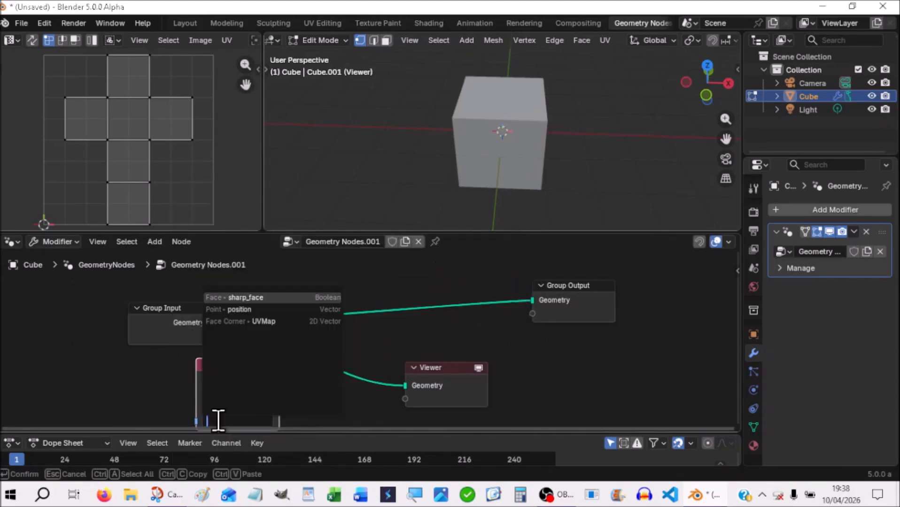
{"action": "left_click", "coordinate": [257, 322]}
{"action": "left_click_drag", "start_coordinate": [279, 379], "coordinate": [406, 410]}
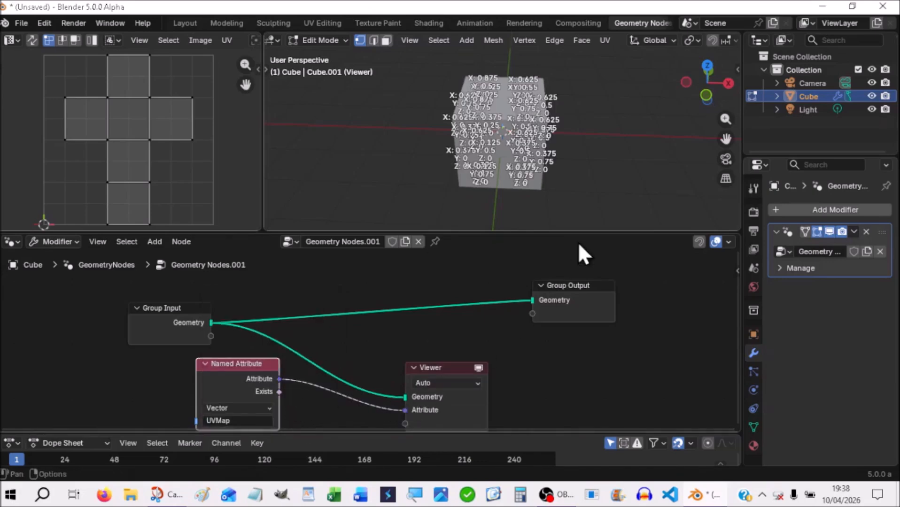
Examine the UVMap values displayed at the cube's face corners from several angles
{"action": "scroll", "coordinate": [604, 209], "scroll_direction": "up", "scroll_amount": 4}
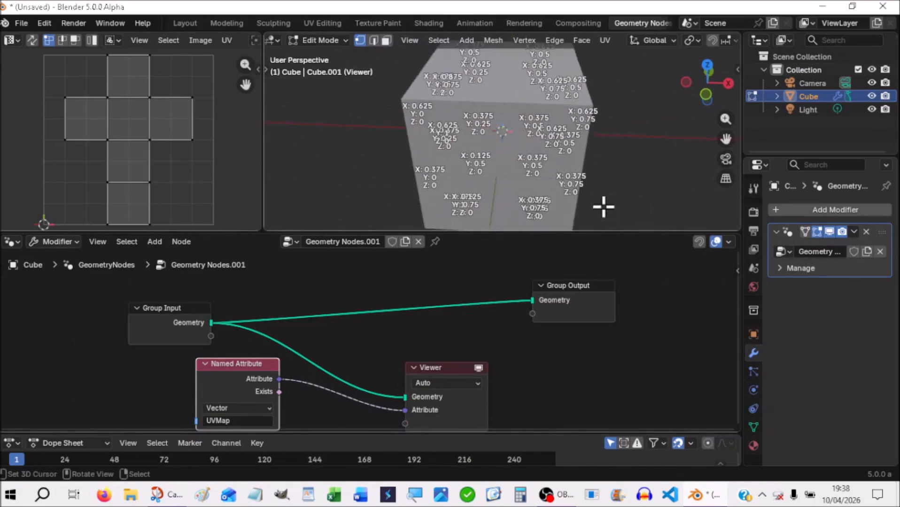
{"action": "middle_click_drag", "start_coordinate": [624, 204], "coordinate": [679, 152]}
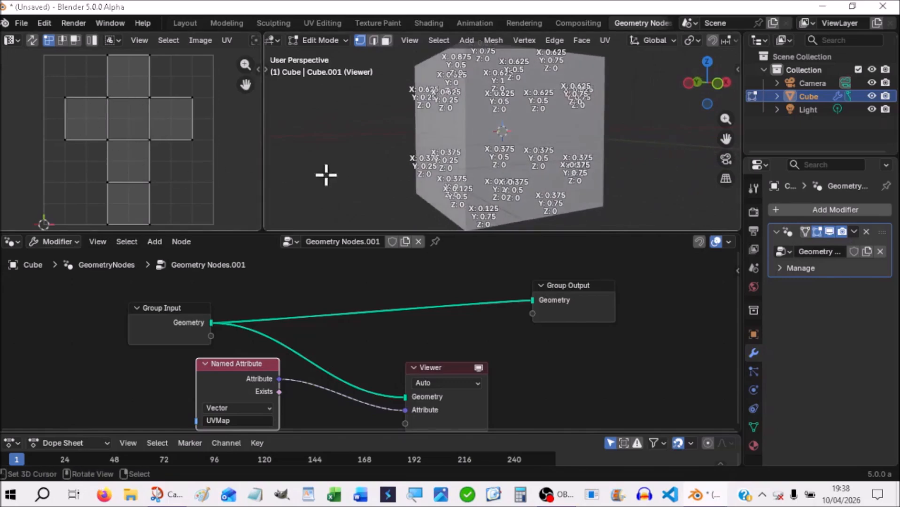
{"action": "middle_click_drag", "start_coordinate": [596, 184], "coordinate": [629, 136]}
{"action": "scroll", "coordinate": [629, 136], "scroll_direction": "up", "scroll_amount": 3}
{"action": "middle_click_drag", "start_coordinate": [520, 174], "coordinate": [472, 164]}
{"action": "scroll", "coordinate": [471, 165], "scroll_direction": "up", "scroll_amount": 1}
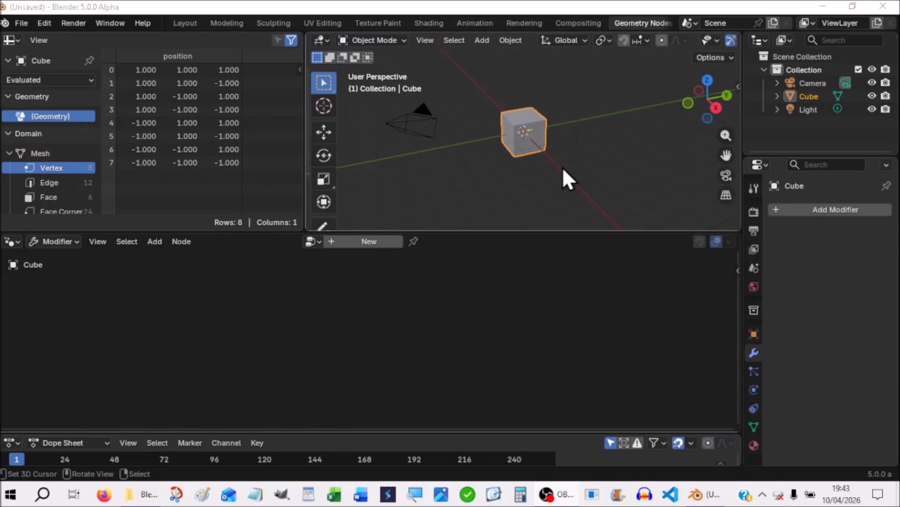
In the new scene, delete the default cube and add a Bézier curve in its place
{"action": "left_click", "coordinate": [526, 151]}
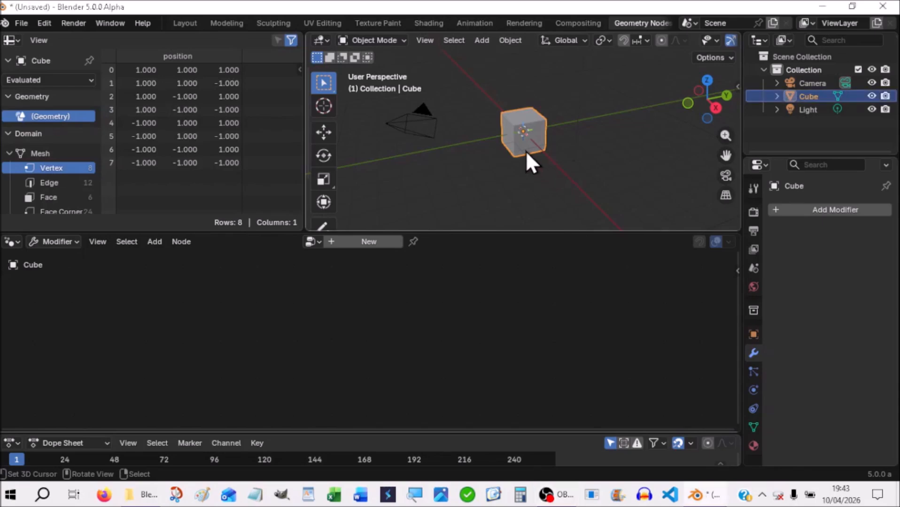
{"action": "key", "text": "x"}
{"action": "left_click", "coordinate": [526, 152]}
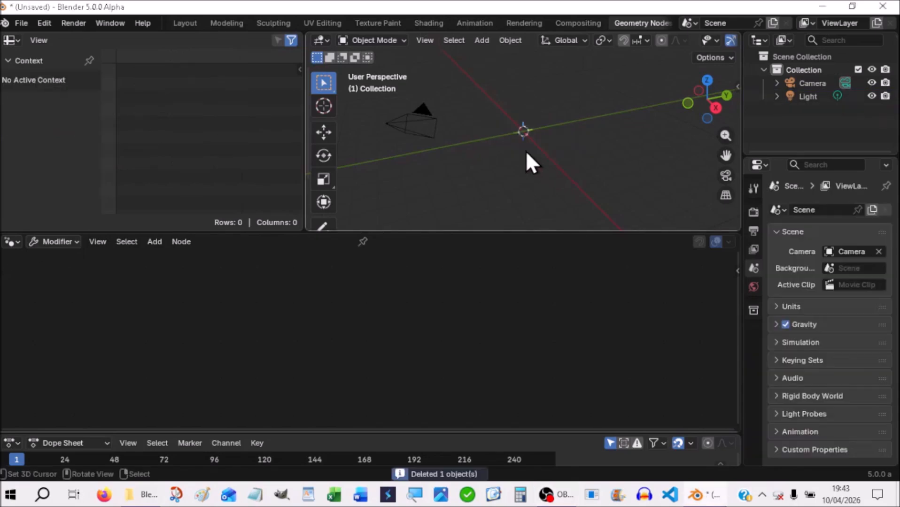
{"action": "key", "text": "shift+a"}
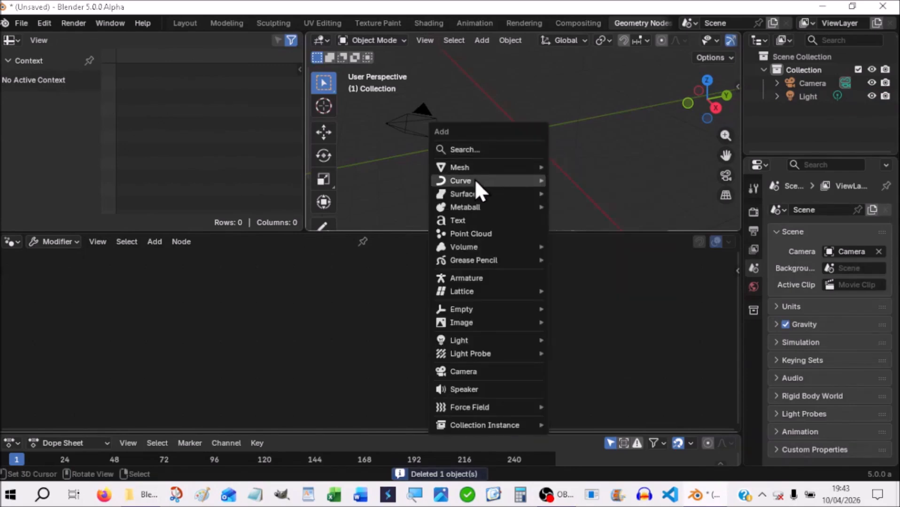
{"action": "mouse_move", "coordinate": [475, 179]}
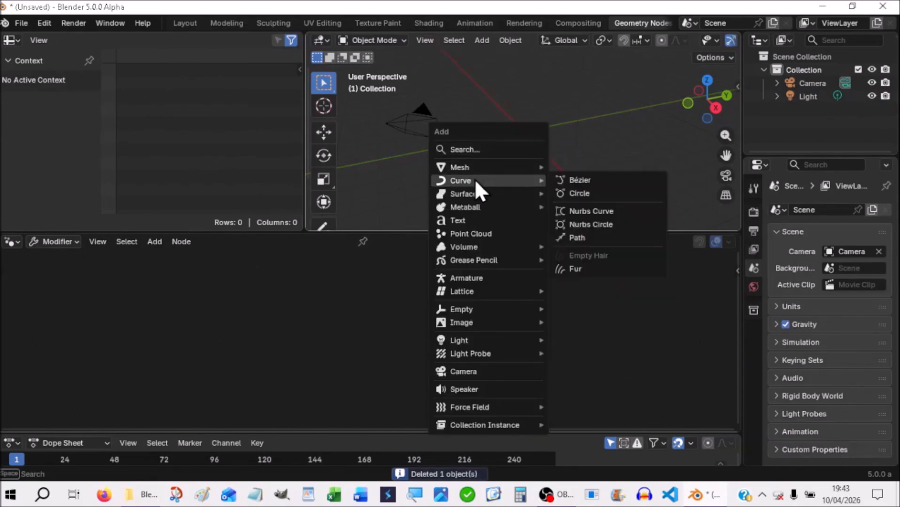
{"action": "left_click", "coordinate": [568, 181]}
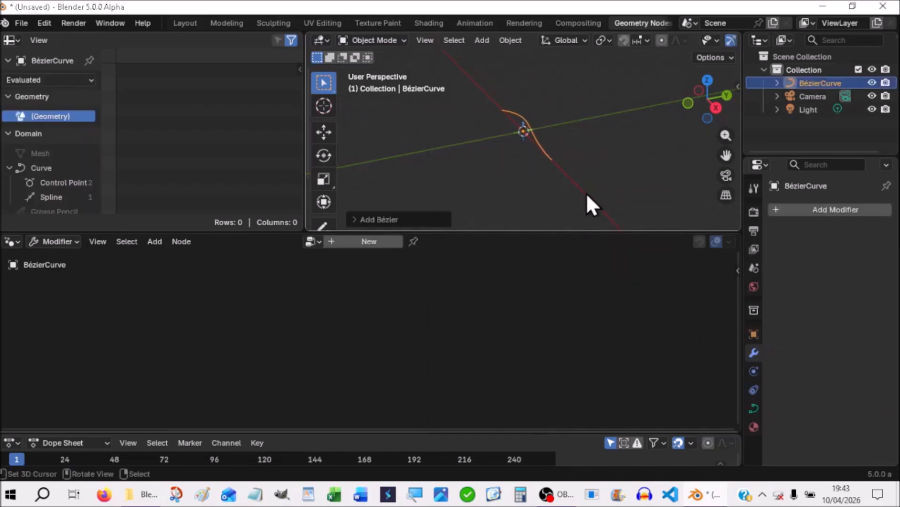
{"action": "middle_click_drag", "start_coordinate": [428, 183], "coordinate": [558, 211]}
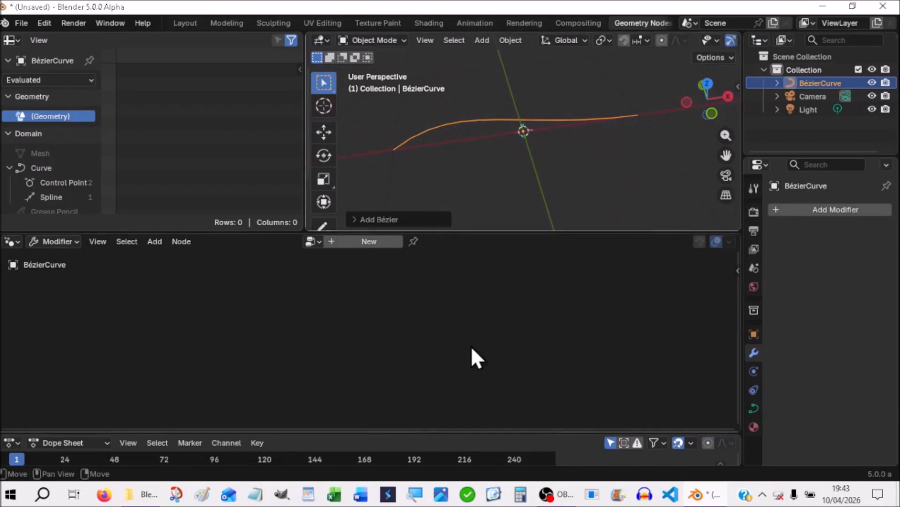
Create a new Geometry Nodes group on the Bézier curve, space out its nodes and attach a Viewer node to the Group Input
{"action": "left_click", "coordinate": [355, 241]}
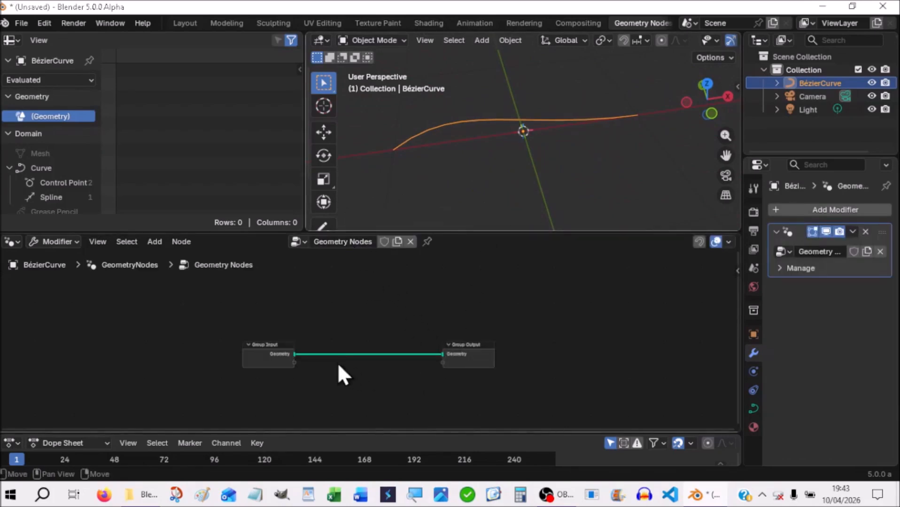
{"action": "left_click_drag", "start_coordinate": [274, 358], "coordinate": [236, 331]}
{"action": "left_click_drag", "start_coordinate": [485, 349], "coordinate": [573, 312]}
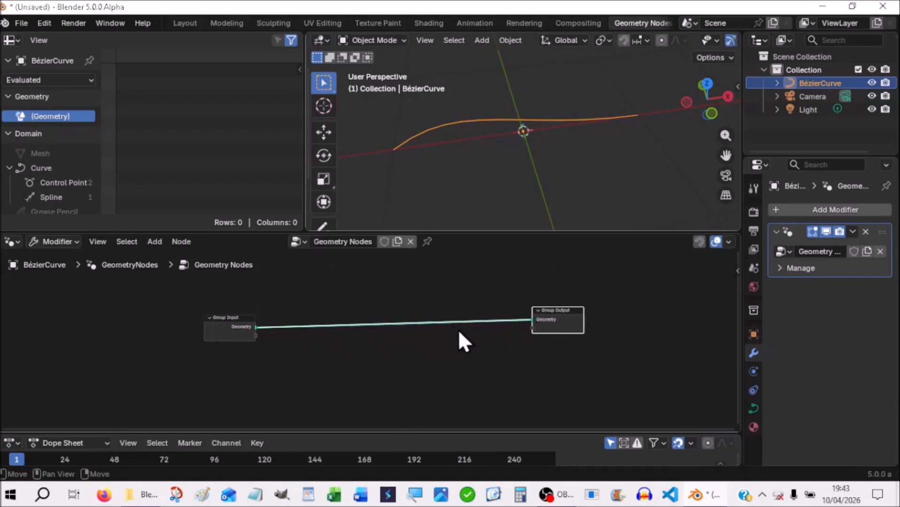
{"action": "left_click_drag", "start_coordinate": [233, 315], "coordinate": [229, 306]}
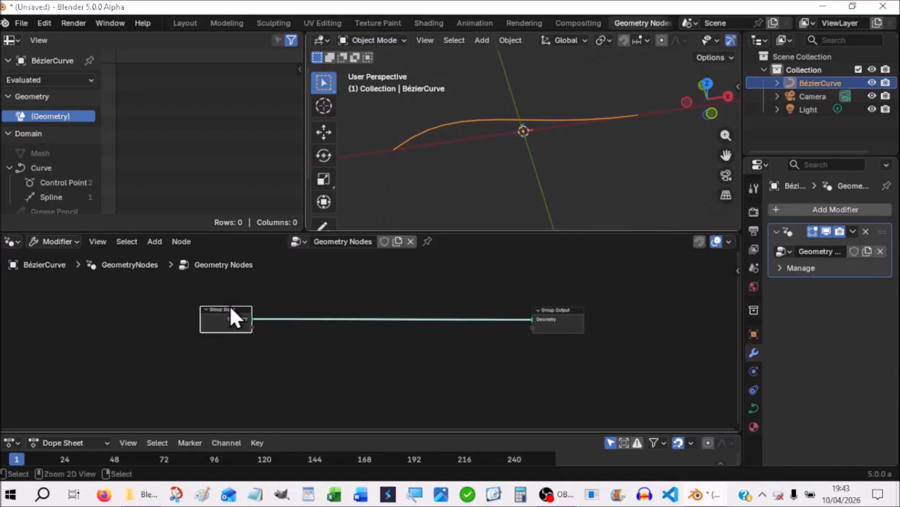
{"action": "left_click", "coordinate": [231, 310], "text": "ctrl+shift"}
{"action": "left_click_drag", "start_coordinate": [298, 270], "coordinate": [484, 357]}
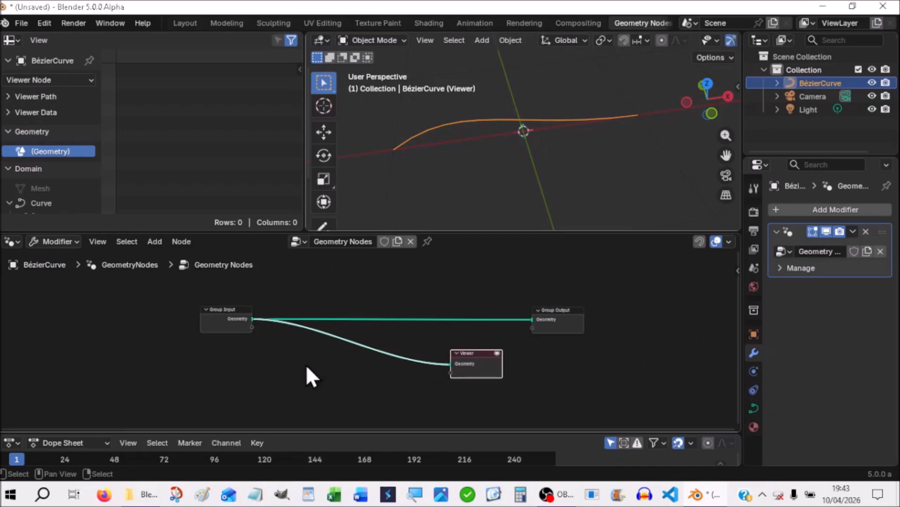
Add an Index node below the Group Input and connect its Index output to the Viewer
{"action": "key", "text": "shift+a"}
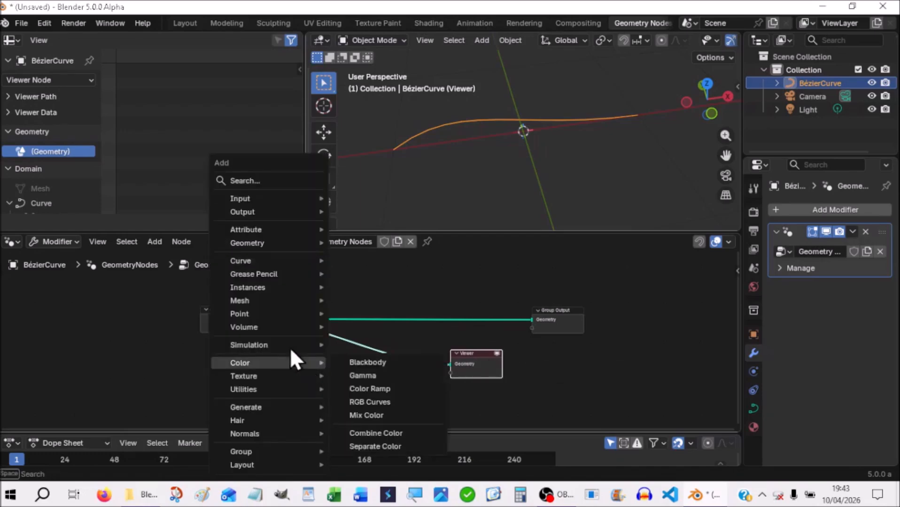
{"action": "left_click", "coordinate": [243, 180]}
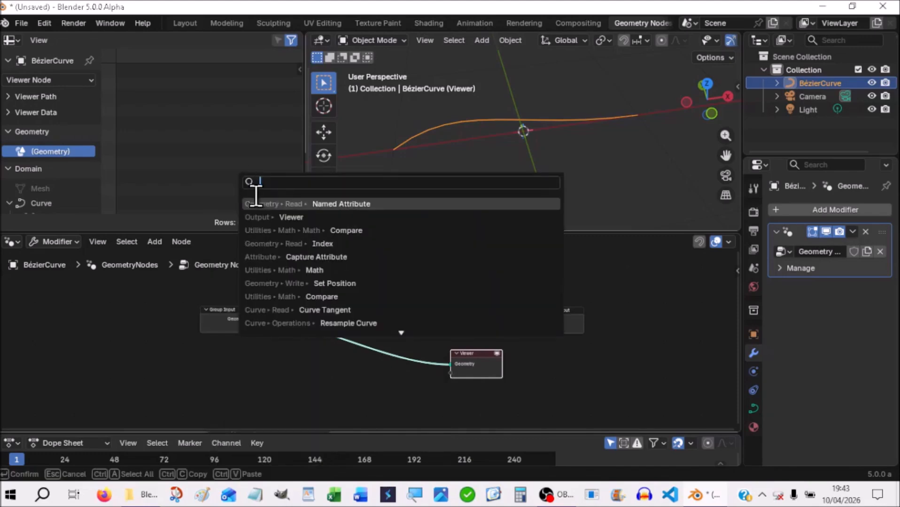
{"action": "left_click", "coordinate": [322, 243]}
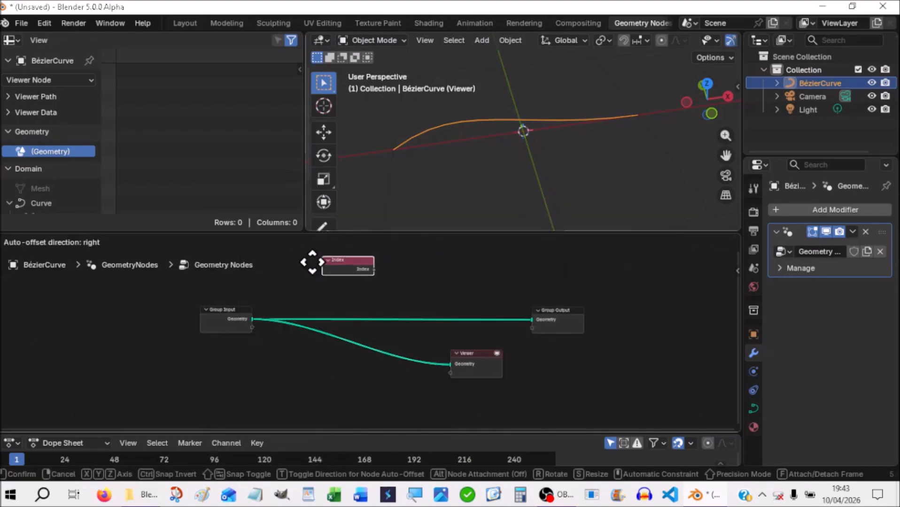
{"action": "left_click", "coordinate": [285, 378]}
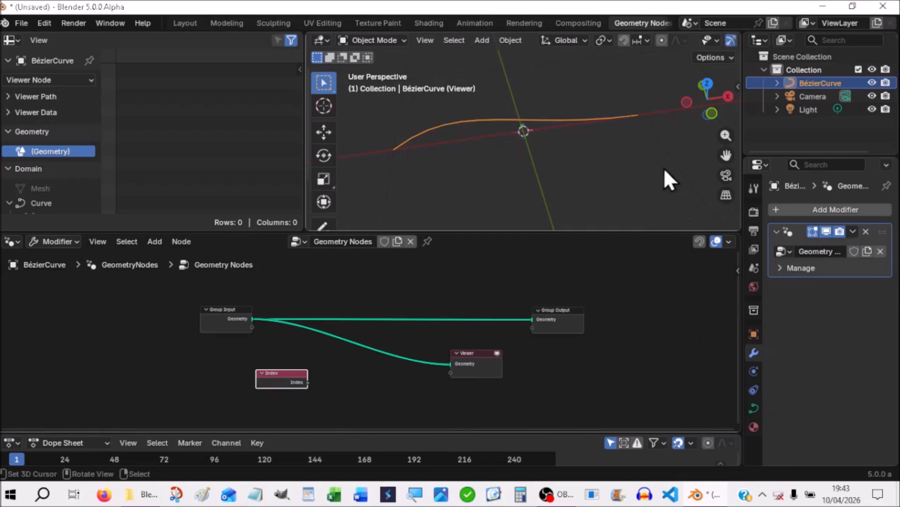
{"action": "left_click_drag", "start_coordinate": [306, 382], "coordinate": [451, 374]}
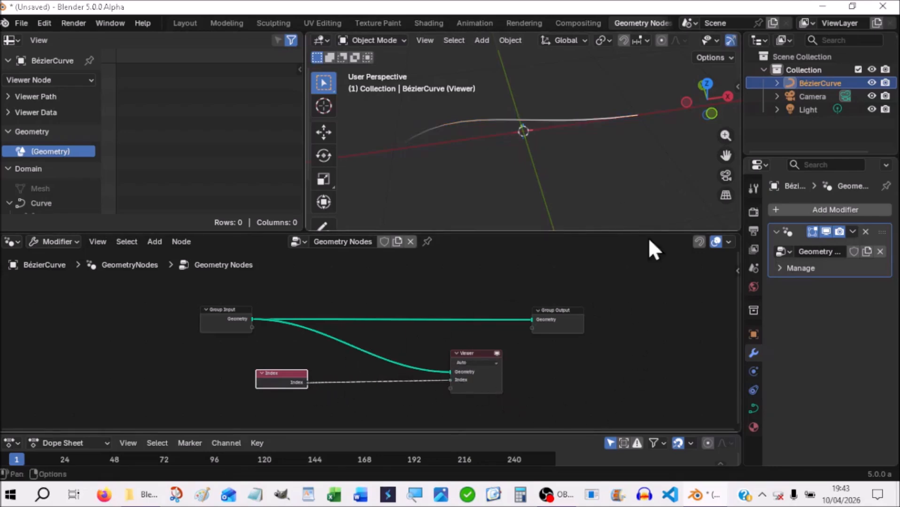
In the viewport's Viewer Node overlays, disable Color Opacity and enable Attribute Text to read the curve's control point indices
{"action": "scroll", "coordinate": [713, 41], "scroll_direction": "right", "scroll_amount": 5}
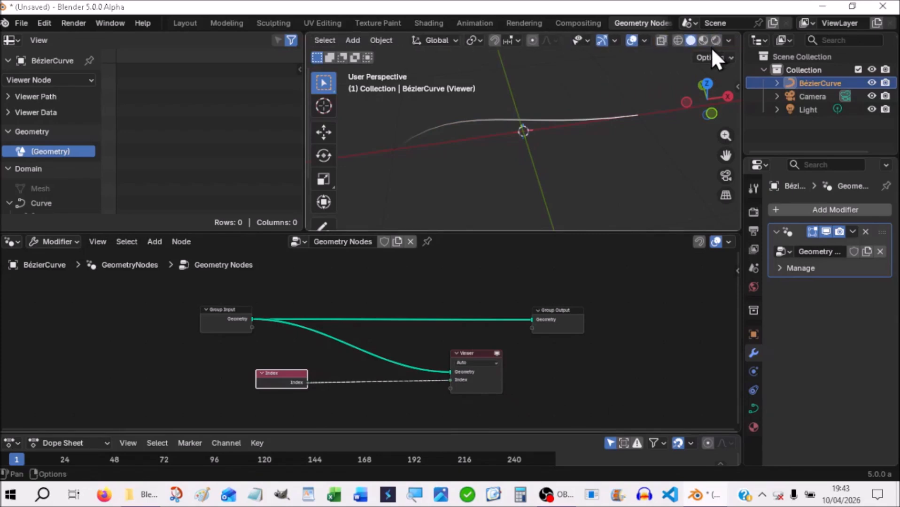
{"action": "left_click", "coordinate": [644, 40]}
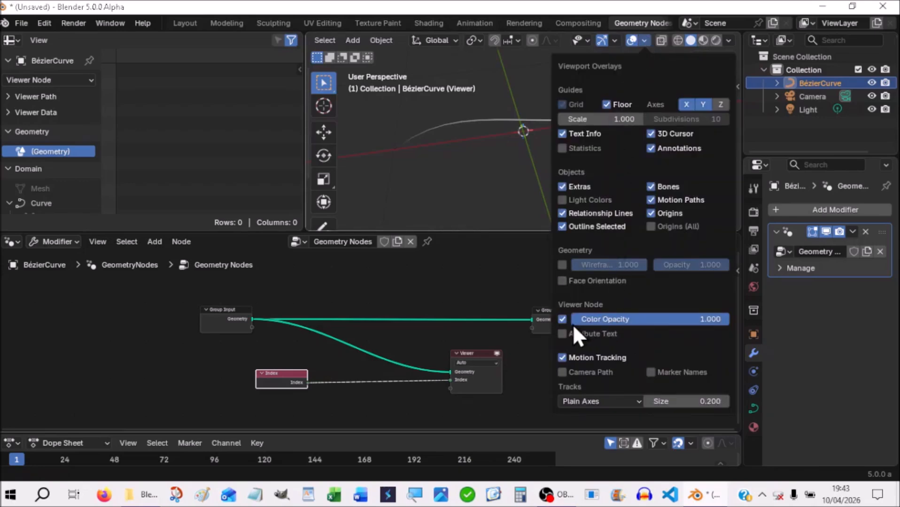
{"action": "left_click", "coordinate": [561, 334]}
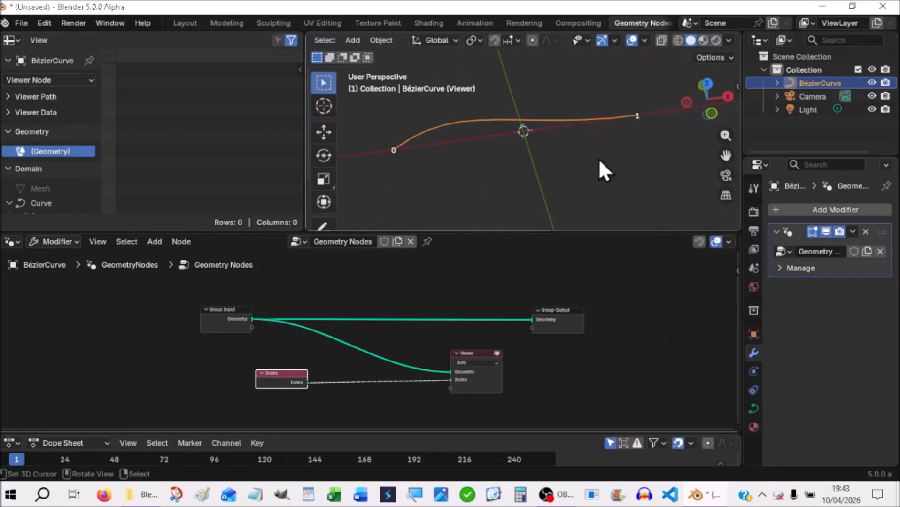
{"action": "scroll", "coordinate": [590, 167], "scroll_direction": "up", "scroll_amount": 2}
{"action": "scroll", "coordinate": [590, 177], "scroll_direction": "down", "scroll_amount": 1}
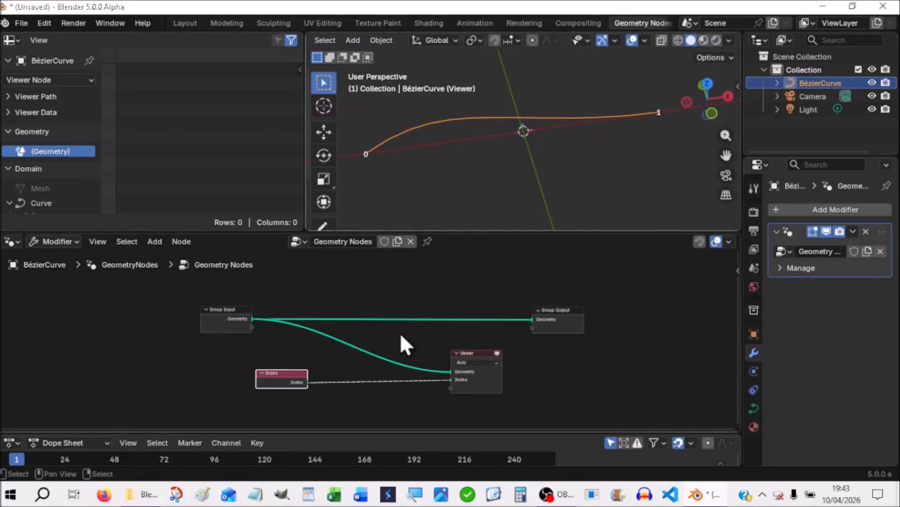
Move the Group Input node farther from the others and merge its two Geometry links through a shared reroute point
{"action": "left_click_drag", "start_coordinate": [208, 308], "coordinate": [161, 305]}
{"action": "right_click_drag", "start_coordinate": [374, 277], "coordinate": [340, 323], "text": "ctrl+shift"}
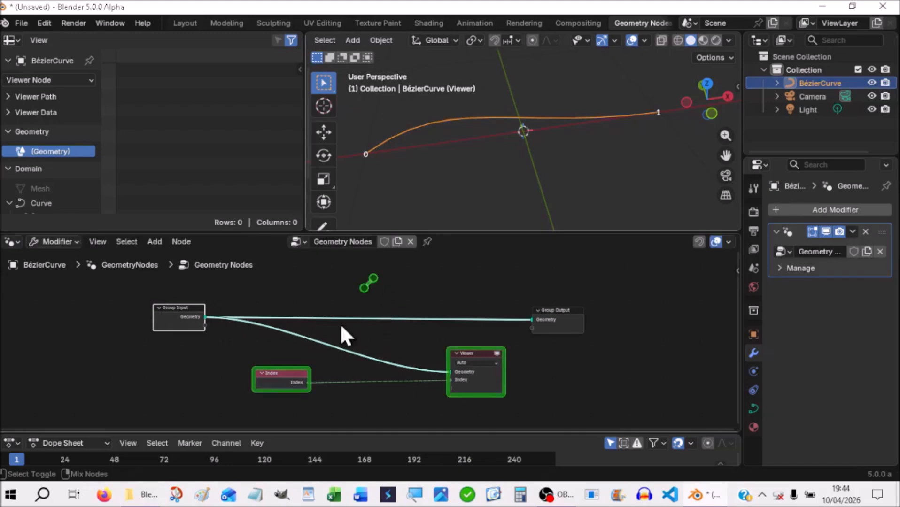
{"action": "mouse_move", "coordinate": [317, 362]}
{"action": "right_mouse_down", "text": "ctrl+shift"}
{"action": "mouse_move", "coordinate": [317, 293]}
{"action": "mouse_move", "coordinate": [327, 292]}
{"action": "mouse_move", "coordinate": [338, 362]}
{"action": "right_mouse_up", "text": "ctrl+shift"}
{"action": "left_click_drag", "start_coordinate": [179, 314], "coordinate": [122, 308]}
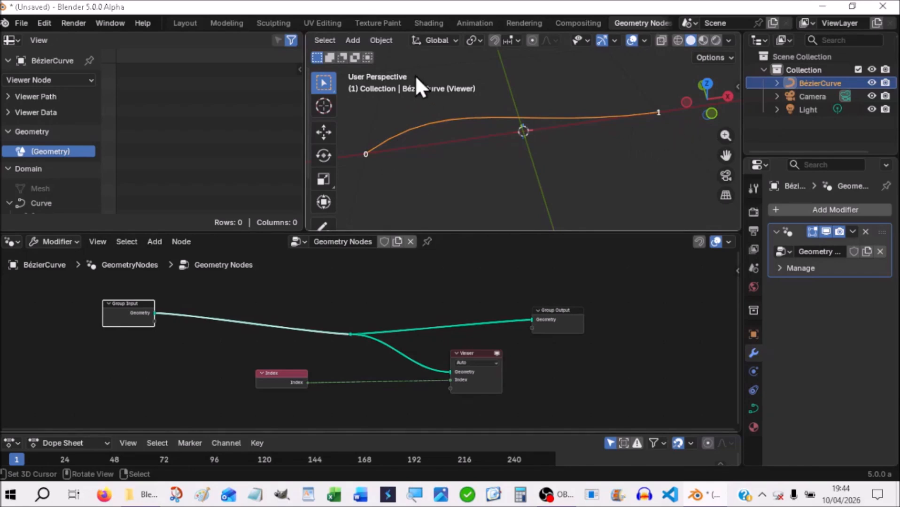
Examine the Bézier curve's control points in Edit Mode with the Viewer inactive, and return to Object Mode with the Viewer active
{"action": "scroll", "coordinate": [332, 43], "scroll_direction": "left", "scroll_amount": 5}
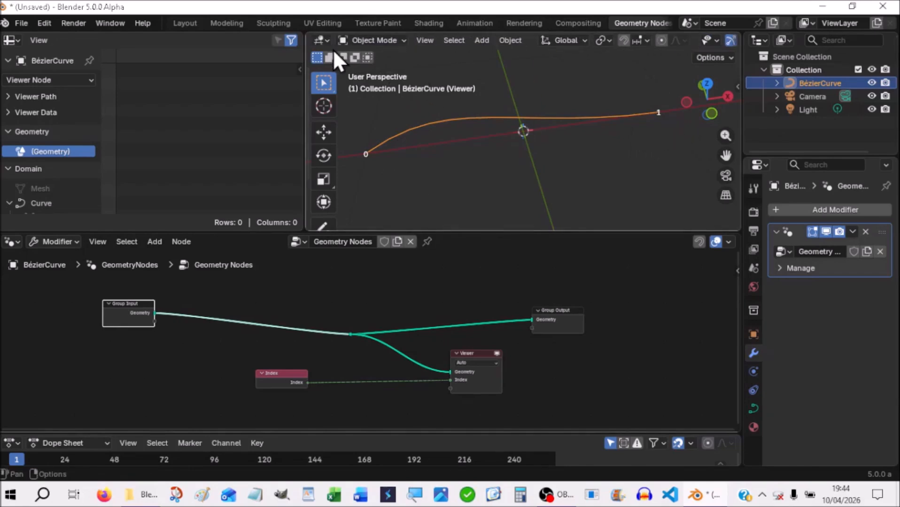
{"action": "left_click", "coordinate": [375, 41]}
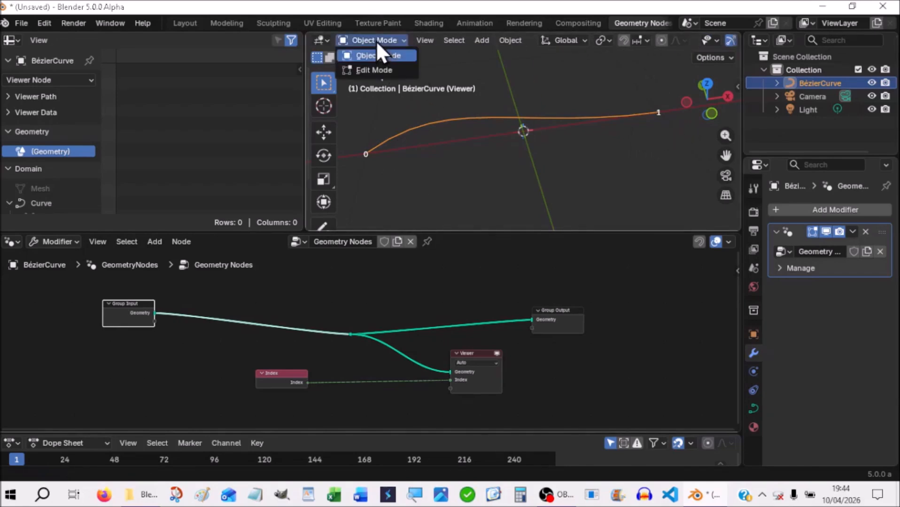
{"action": "left_click", "coordinate": [378, 70]}
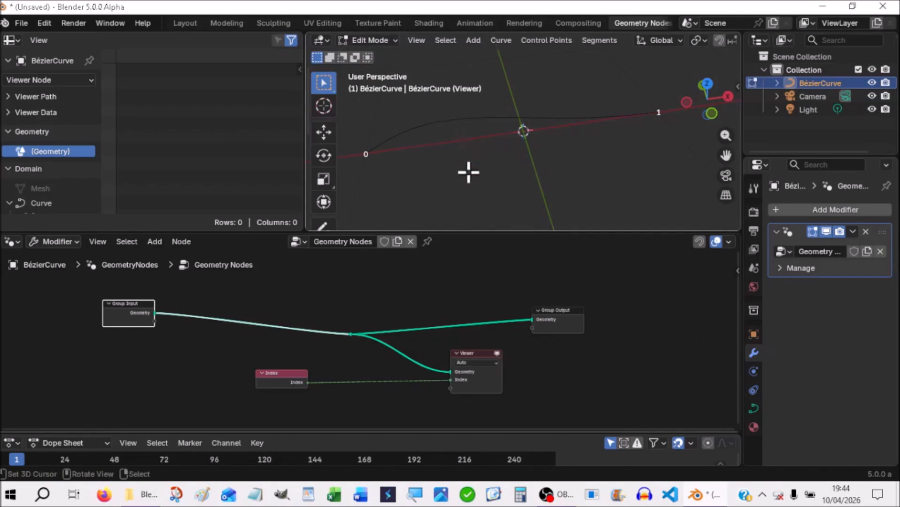
{"action": "left_click", "coordinate": [497, 353]}
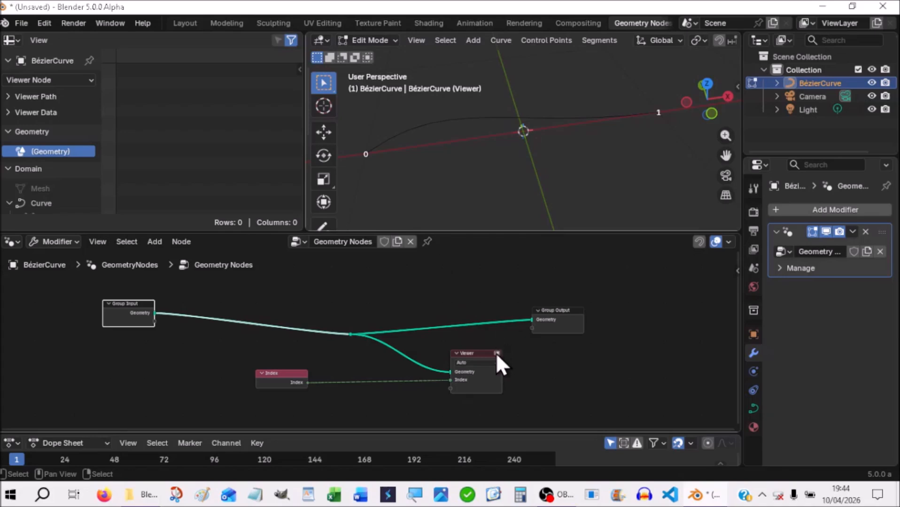
{"action": "left_click", "coordinate": [658, 112]}
{"action": "left_click", "coordinate": [380, 39]}
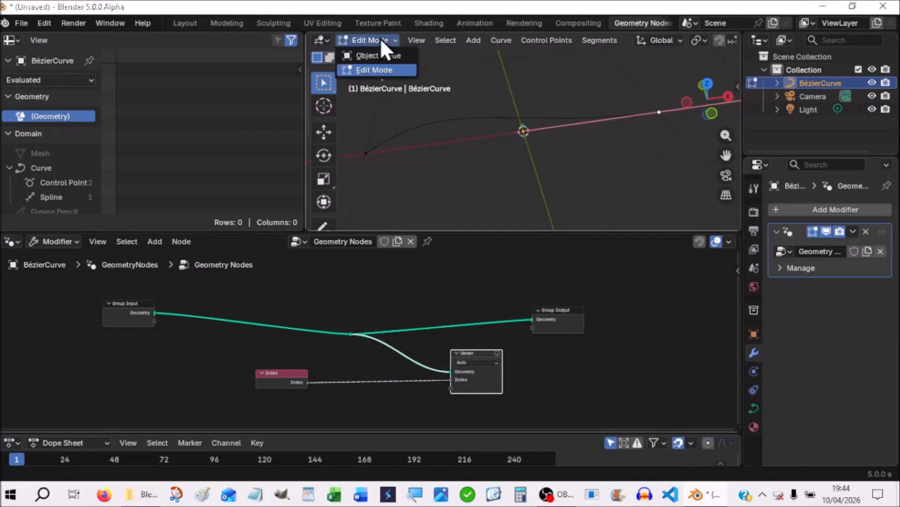
{"action": "left_click", "coordinate": [381, 54]}
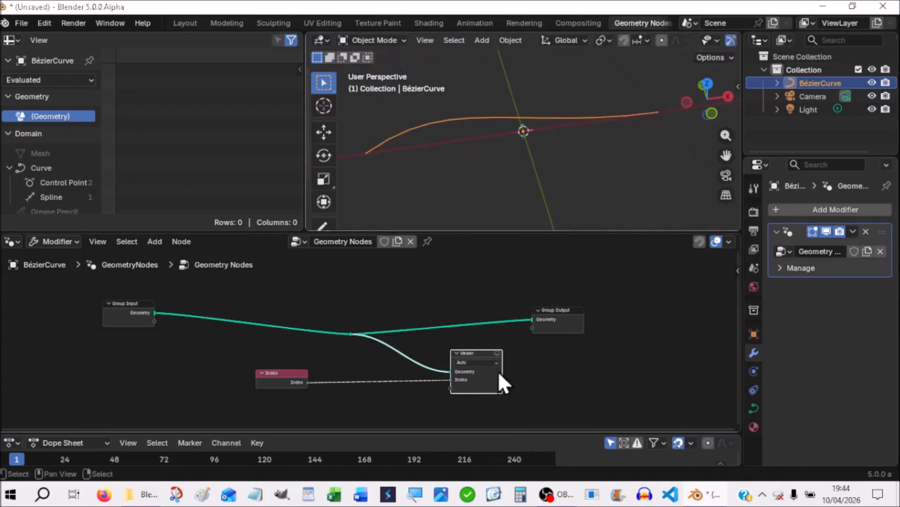
{"action": "left_click", "coordinate": [497, 353]}
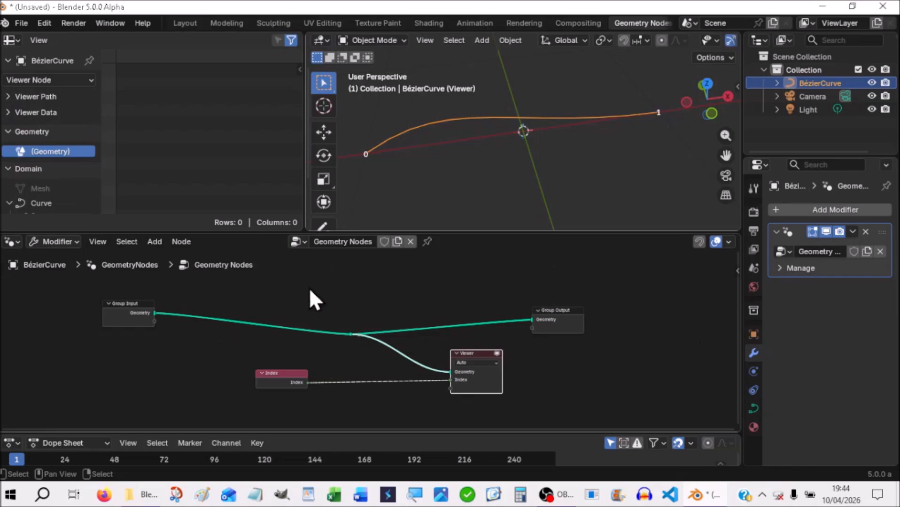
Add a Resample Curve node on the Geometry link between the Group Input and the reroute point
{"action": "key", "text": "shift+a"}
{"action": "mouse_move", "coordinate": [309, 288]}
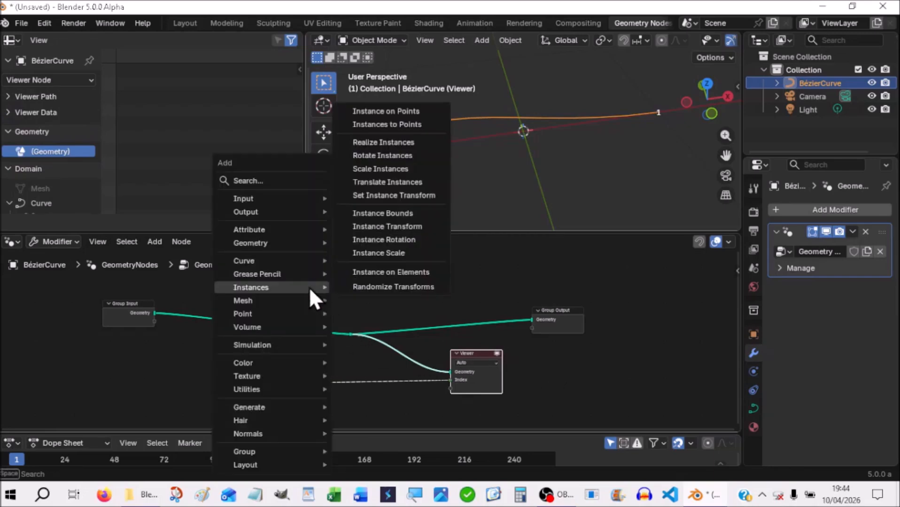
{"action": "left_click", "coordinate": [252, 180]}
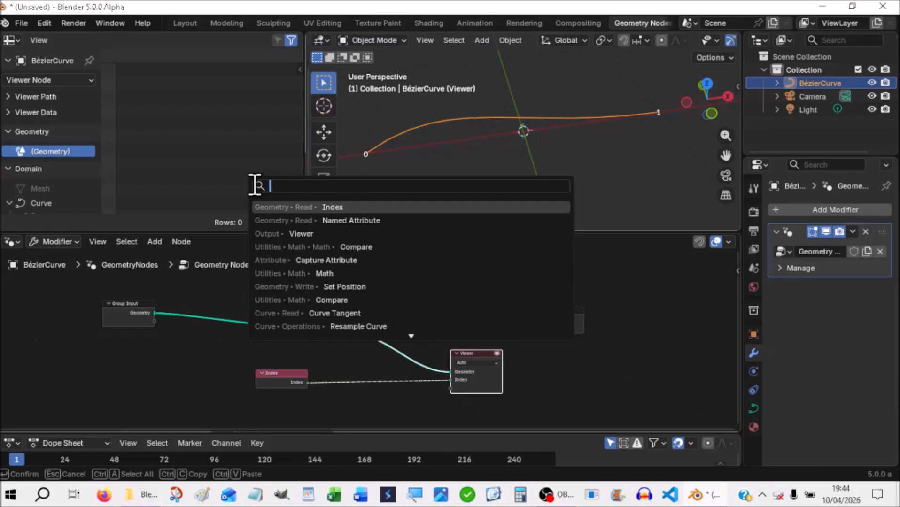
{"action": "type", "text": "resa"}
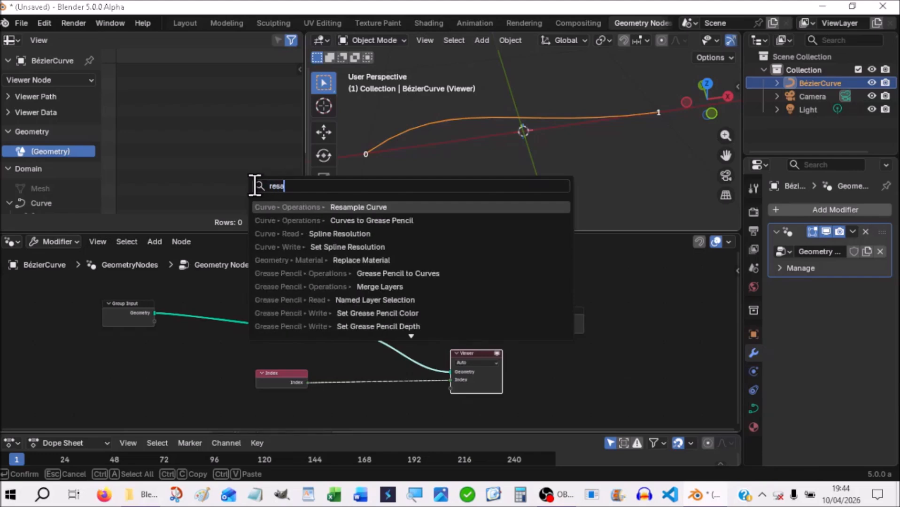
{"action": "type", "text": "mp"}
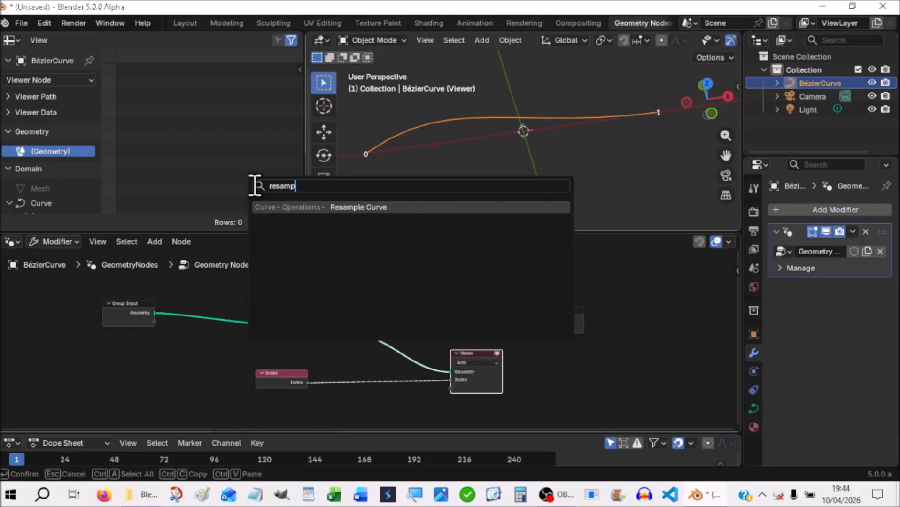
{"action": "left_click", "coordinate": [363, 207]}
{"action": "left_click", "coordinate": [238, 261]}
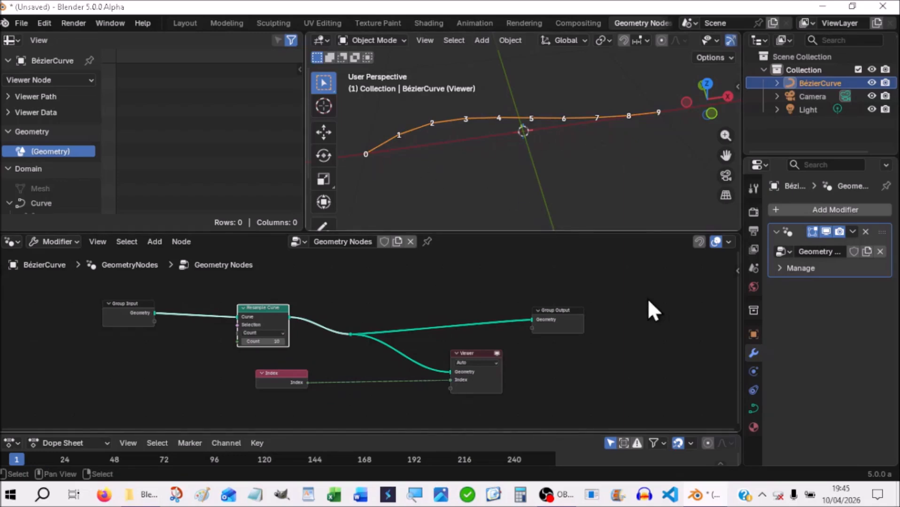
Try Resample Curve counts of 3 and 4 to compare the point indices along the curve
{"action": "left_click", "coordinate": [281, 341]}
{"action": "type", "text": "3"}
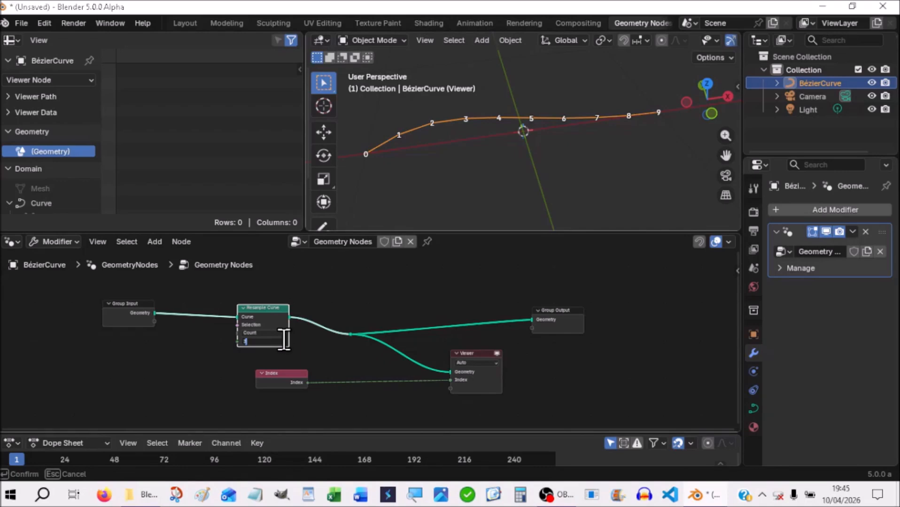
{"action": "key", "text": "Return"}
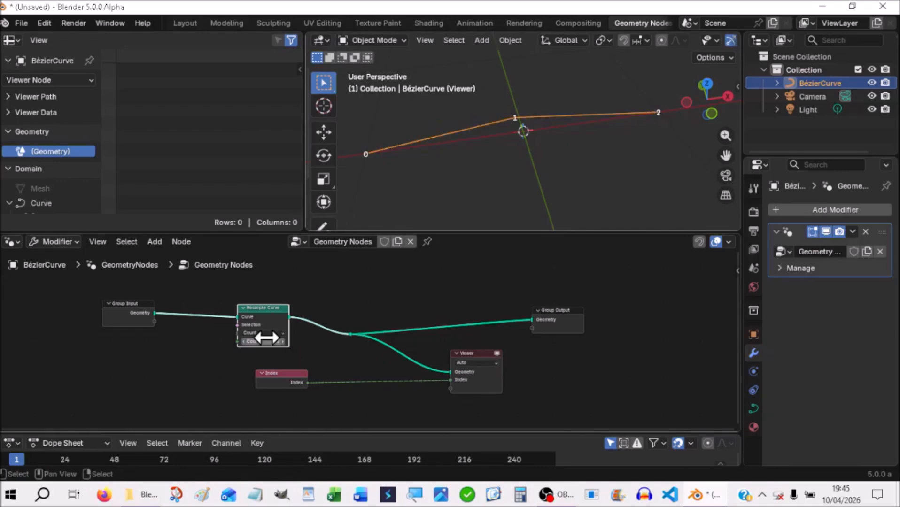
{"action": "left_click", "coordinate": [272, 341]}
{"action": "type", "text": "4"}
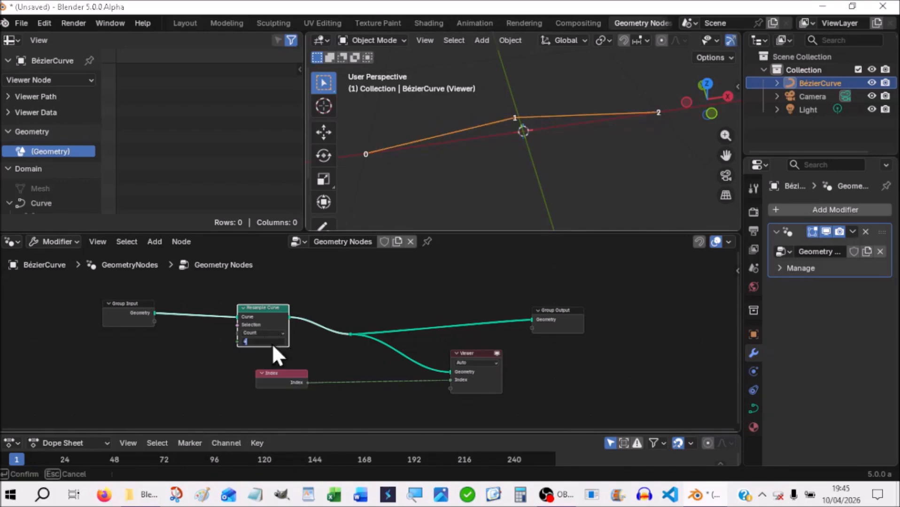
{"action": "key", "text": "Return"}
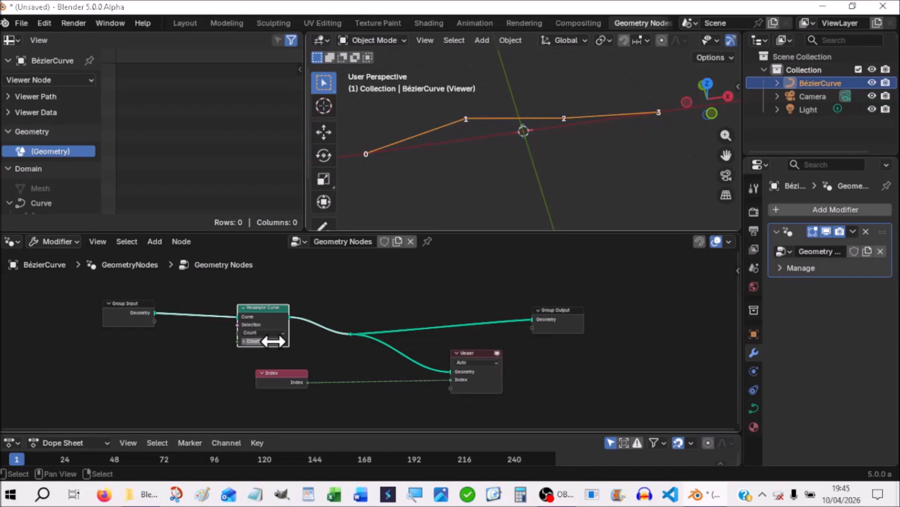
Add a Curve Tangent node below the Group Input and disconnect the Index node from the Viewer
{"action": "middle_click_drag", "start_coordinate": [380, 409], "coordinate": [392, 373]}
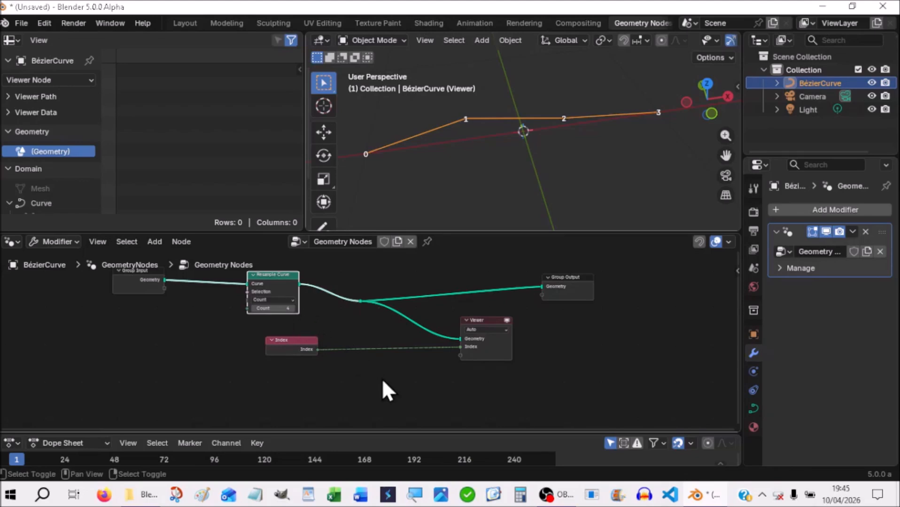
{"action": "key", "text": "shift+a"}
{"action": "mouse_move", "coordinate": [382, 378]}
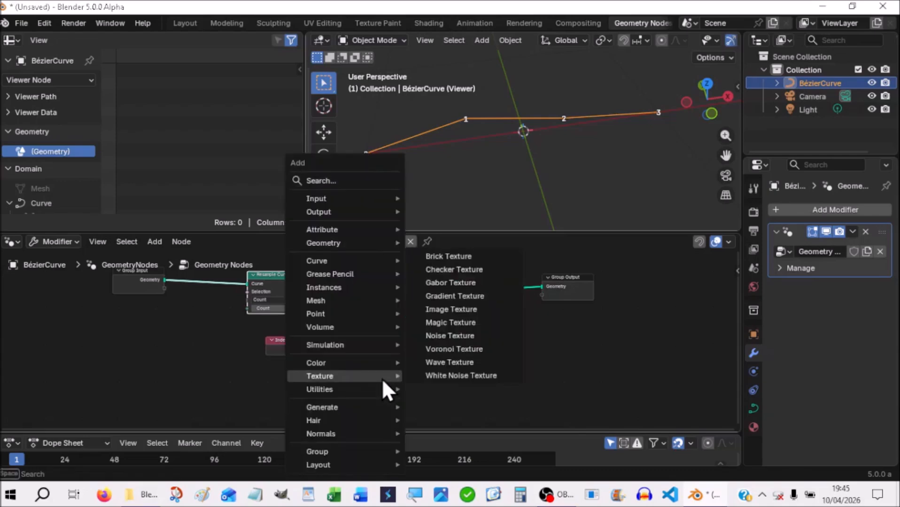
{"action": "left_click", "coordinate": [329, 182]}
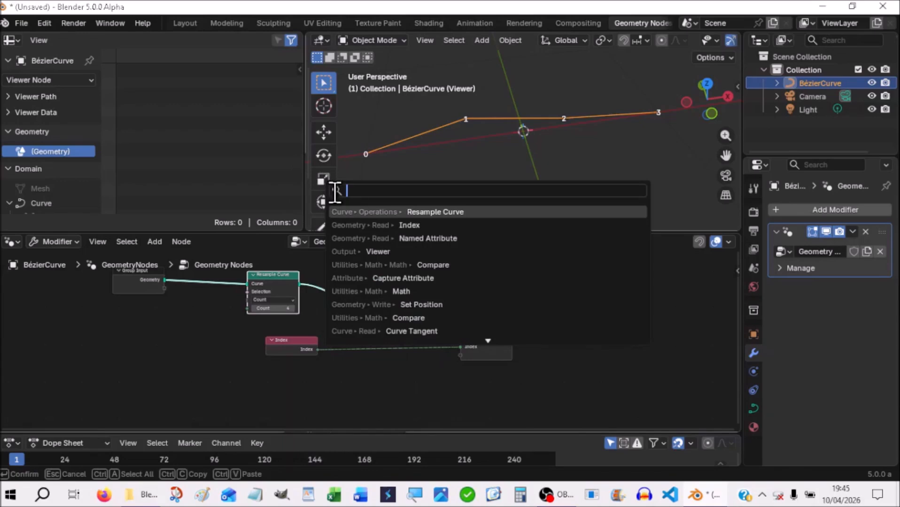
{"action": "type", "text": "ta"}
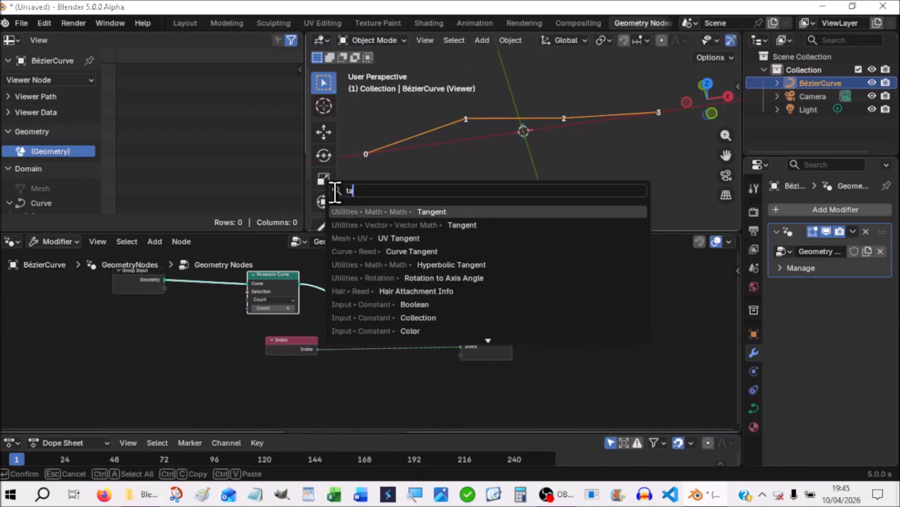
{"action": "type", "text": "ngente"}
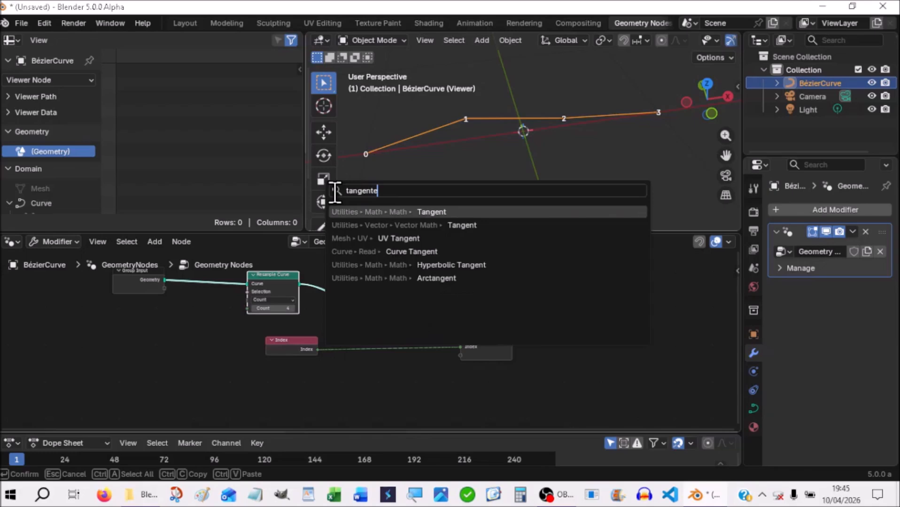
{"action": "left_click", "coordinate": [404, 252]}
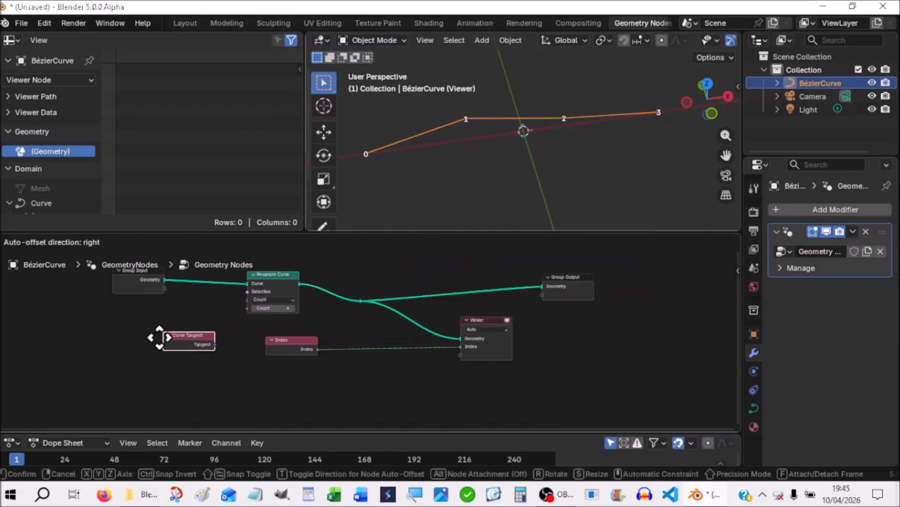
{"action": "left_click", "coordinate": [169, 362]}
{"action": "left_click_drag", "start_coordinate": [461, 346], "coordinate": [394, 369]}
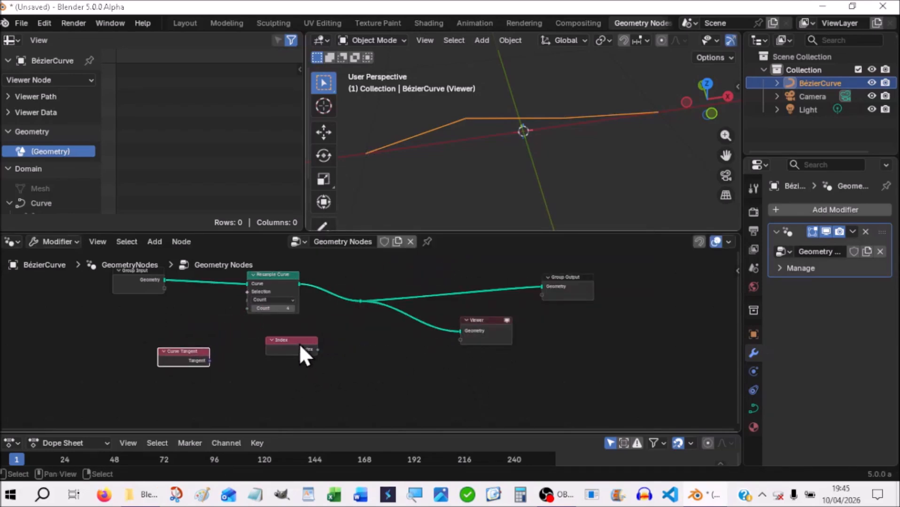
Set the Resample Curve node's Count to 6
{"action": "left_click", "coordinate": [282, 308]}
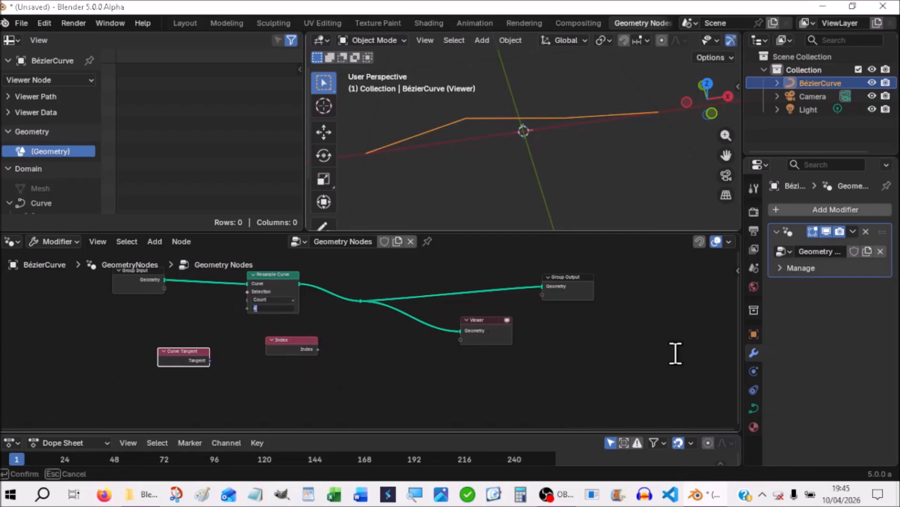
{"action": "type", "text": "6"}
{"action": "key", "text": "Return"}
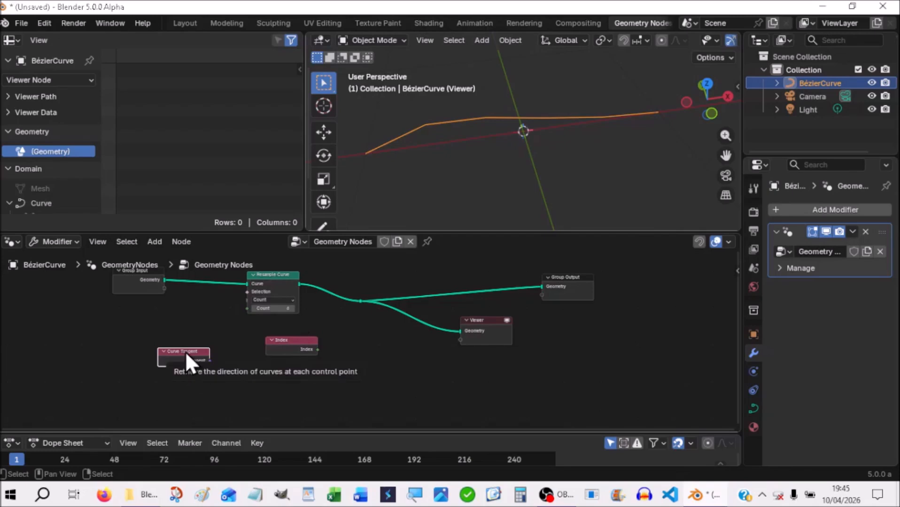
Bypass the Resample Curve node and move it aside, and connect the Curve Tangent's Tangent output to the Viewer
{"action": "left_click_drag", "start_coordinate": [243, 281], "coordinate": [373, 308]}
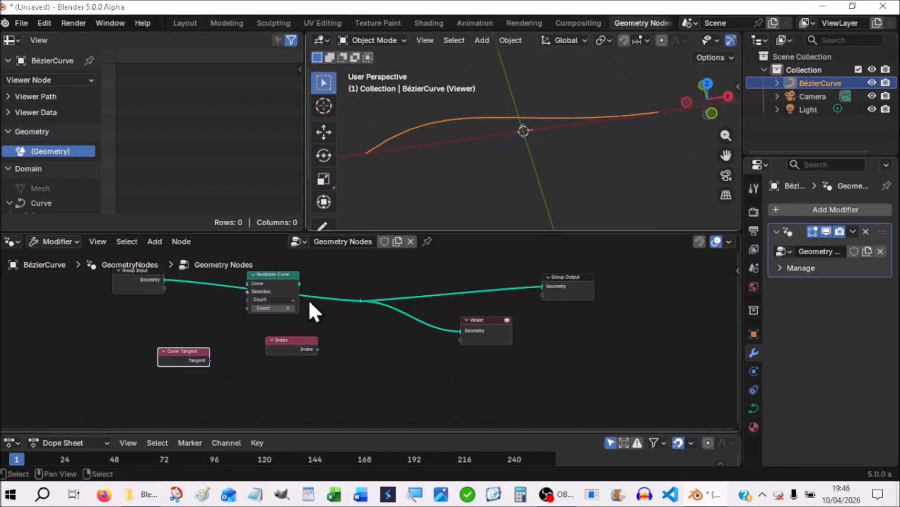
{"action": "left_click_drag", "start_coordinate": [273, 276], "coordinate": [71, 312], "text": "alt"}
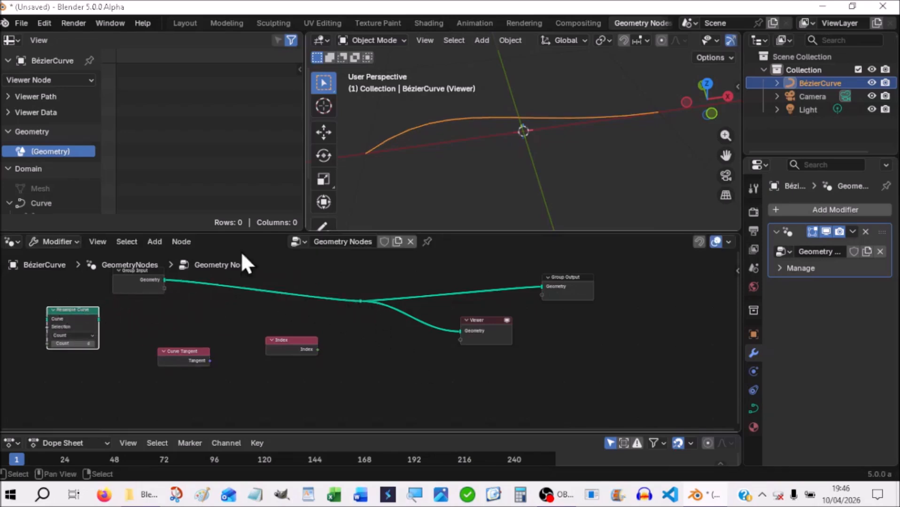
{"action": "left_click_drag", "start_coordinate": [189, 351], "coordinate": [462, 345]}
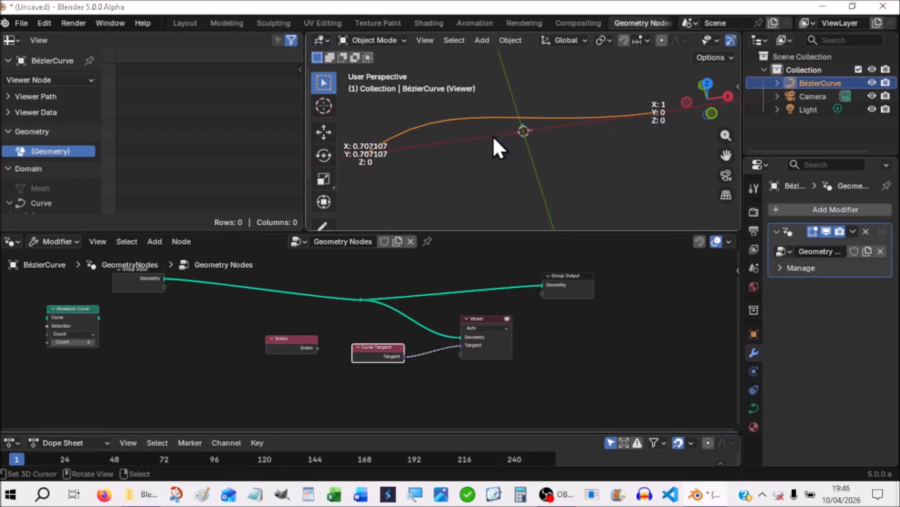
In Edit Mode with the Viewer inactive, rotate the control point at the curve's index 1 end, and reactivate the Viewer to read its tangent
{"action": "left_click", "coordinate": [370, 38]}
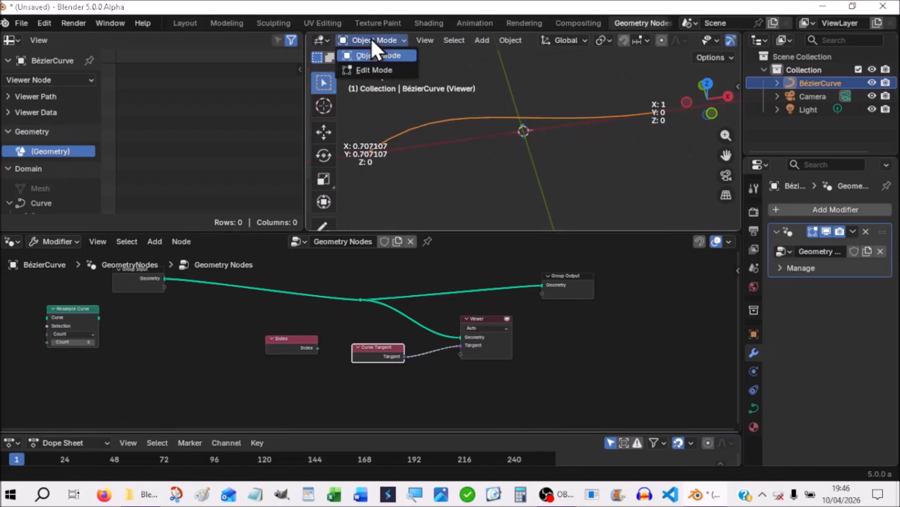
{"action": "left_click", "coordinate": [370, 69]}
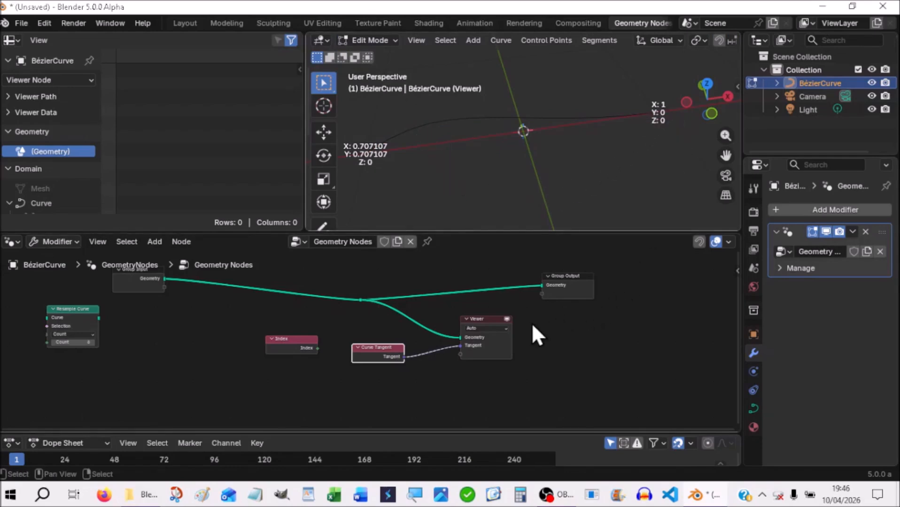
{"action": "left_click", "coordinate": [505, 320]}
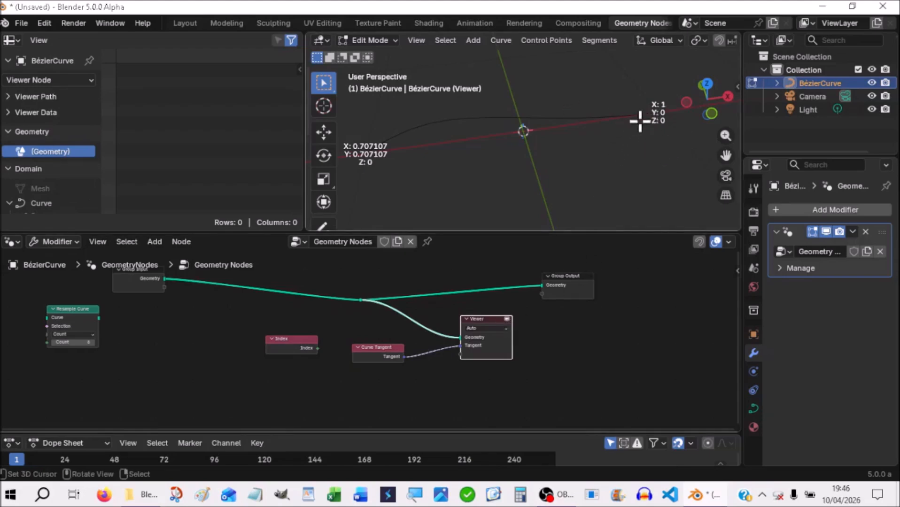
{"action": "left_click", "coordinate": [505, 320]}
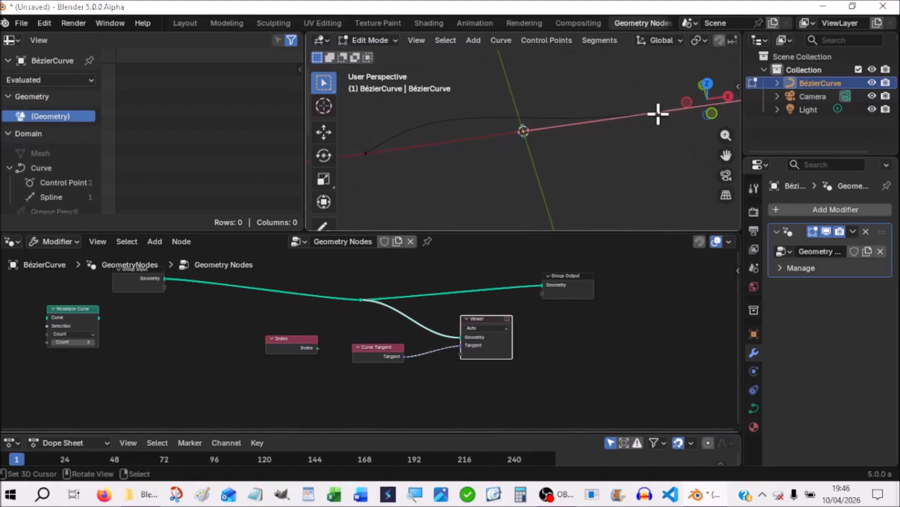
{"action": "key", "text": "r"}
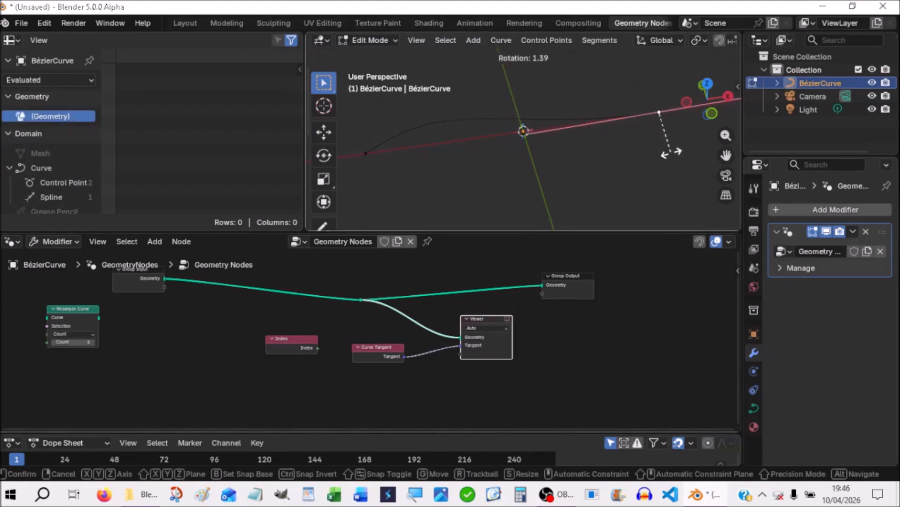
{"action": "left_click", "coordinate": [670, 115]}
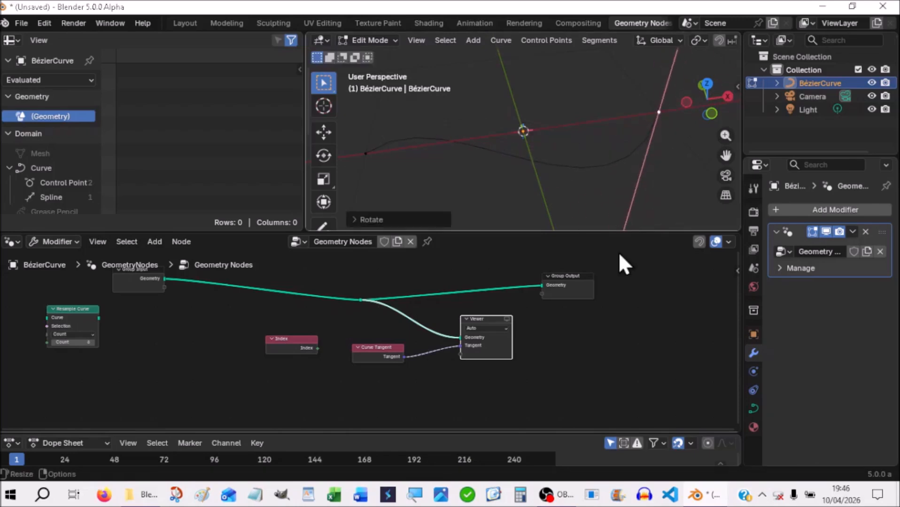
{"action": "left_click", "coordinate": [507, 319]}
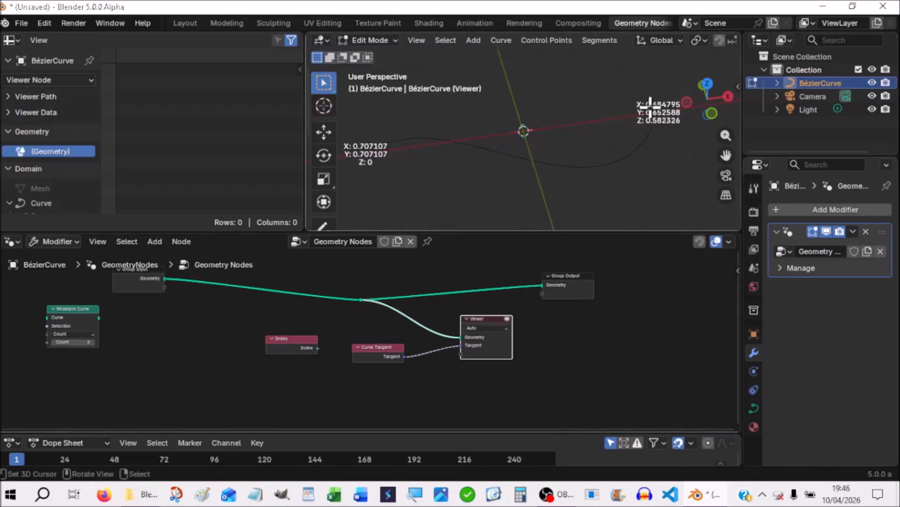